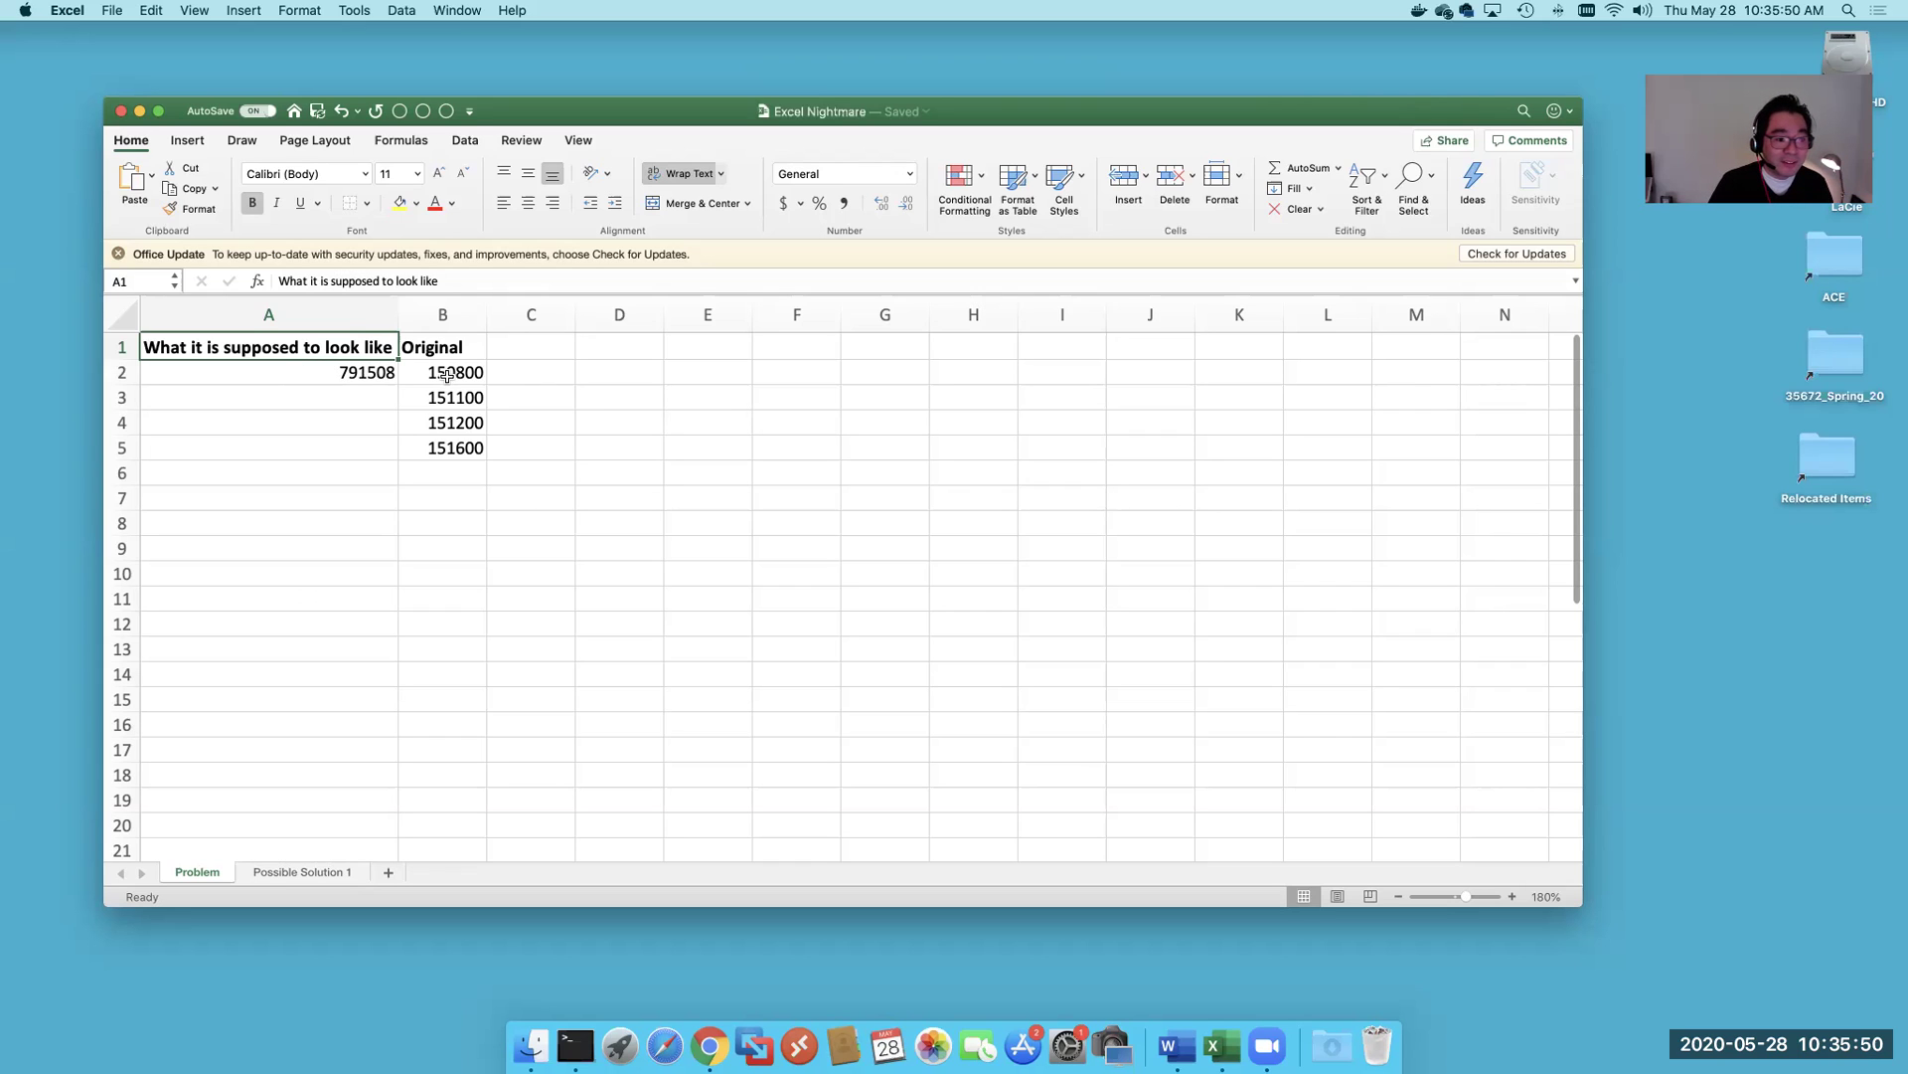
click(447, 376)
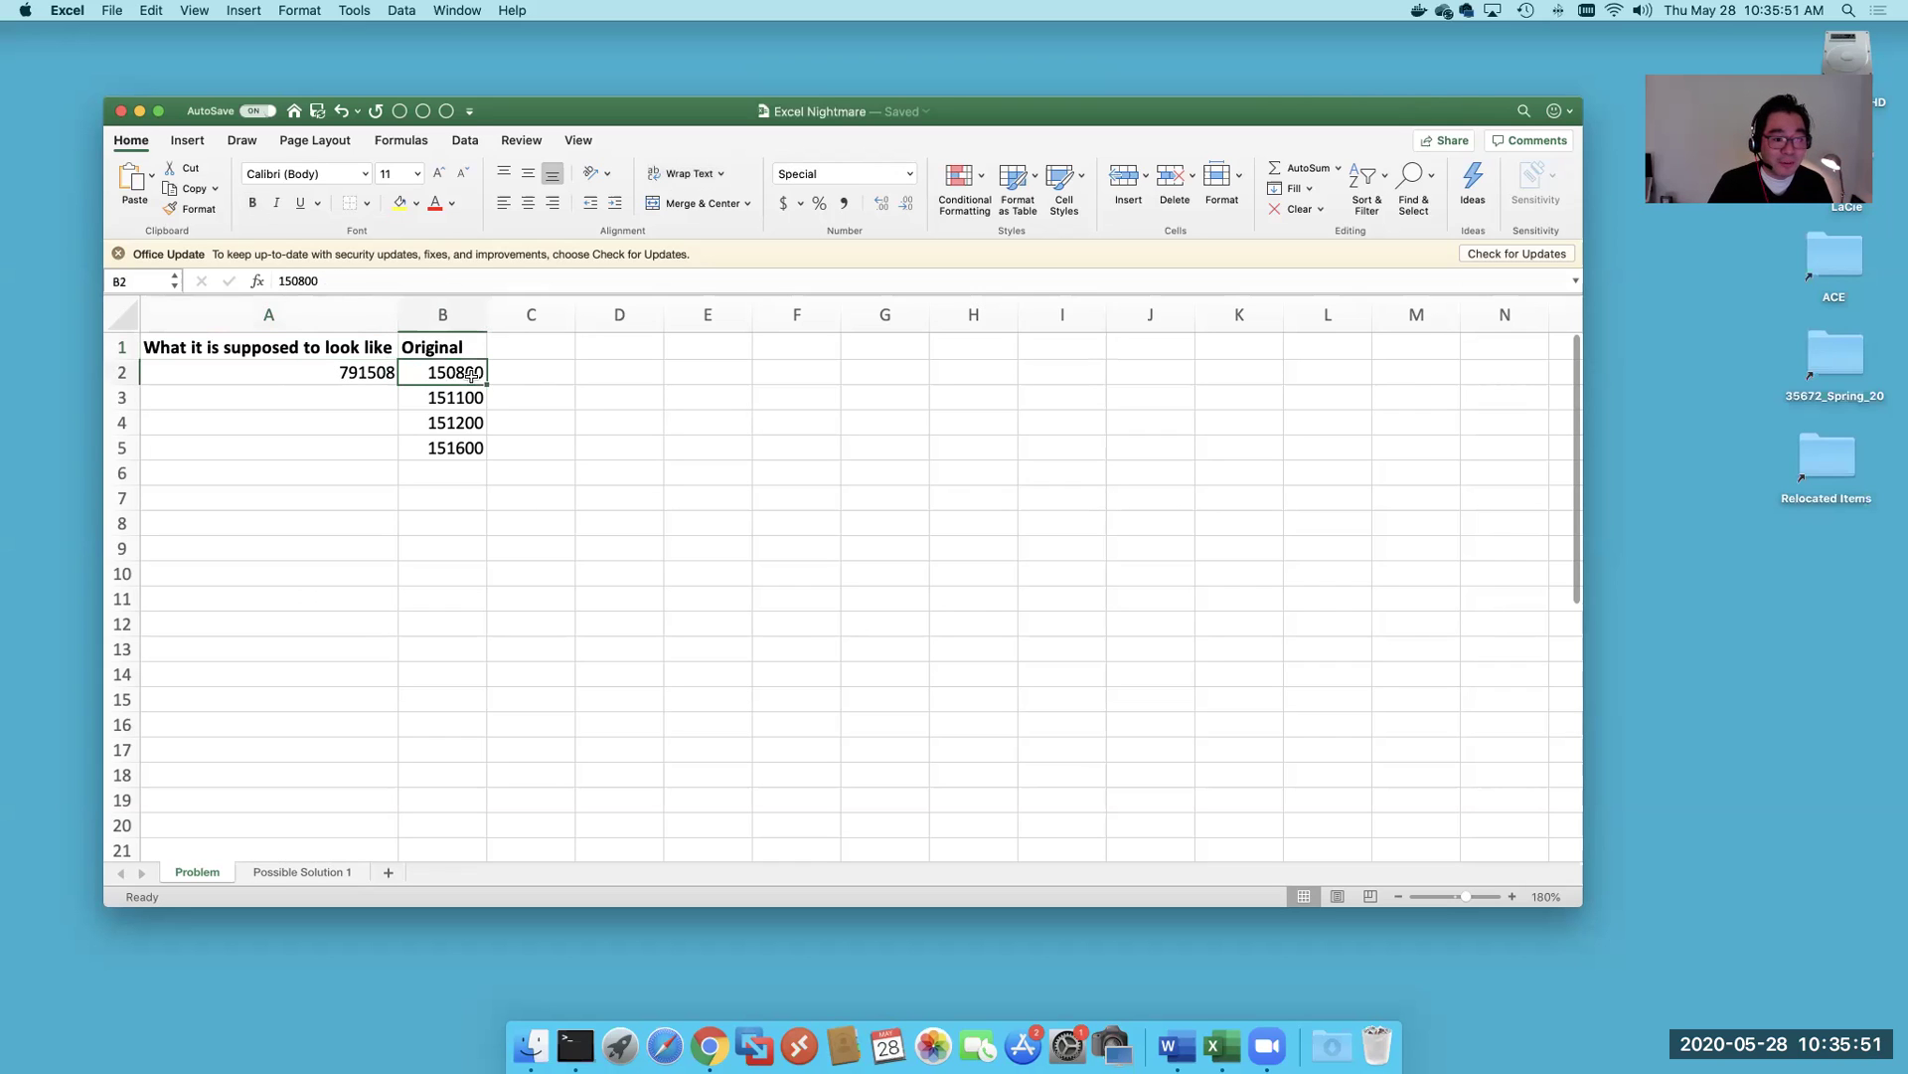
click(463, 447)
click(462, 370)
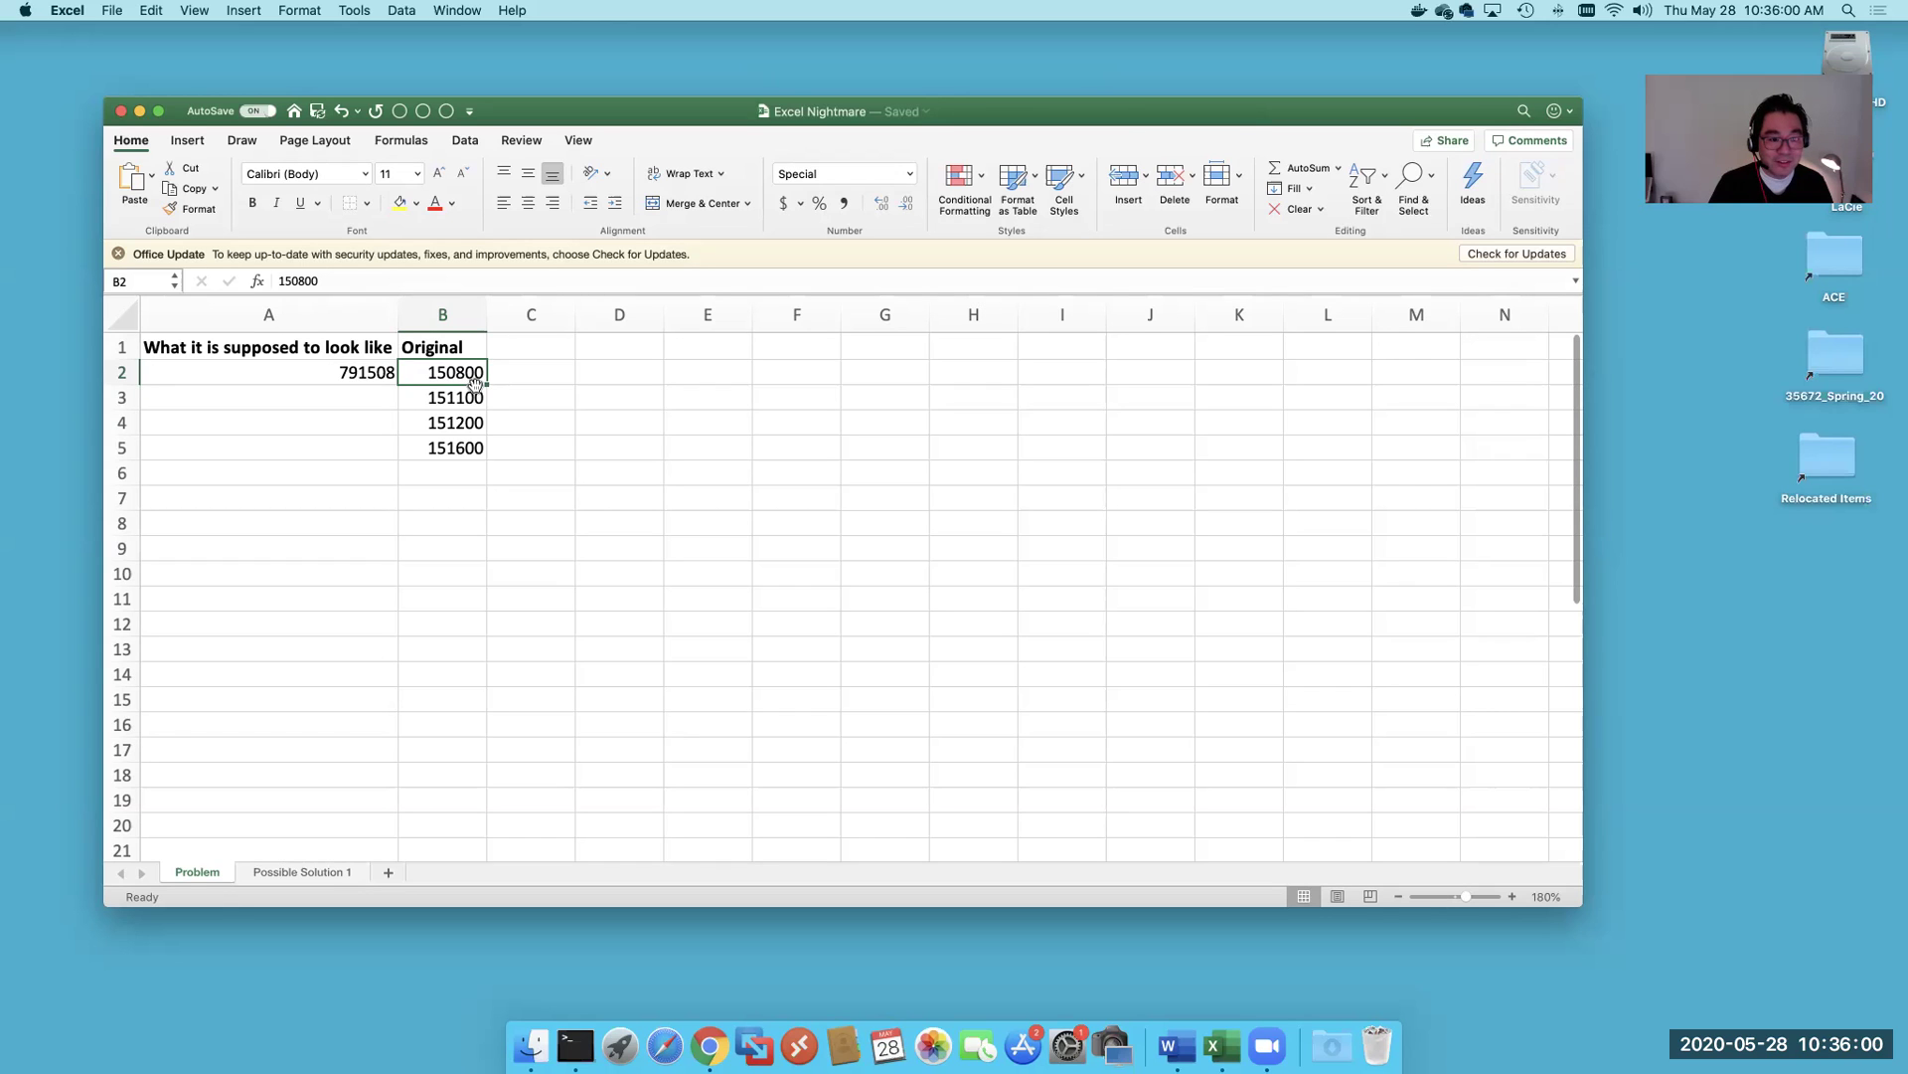
click(348, 381)
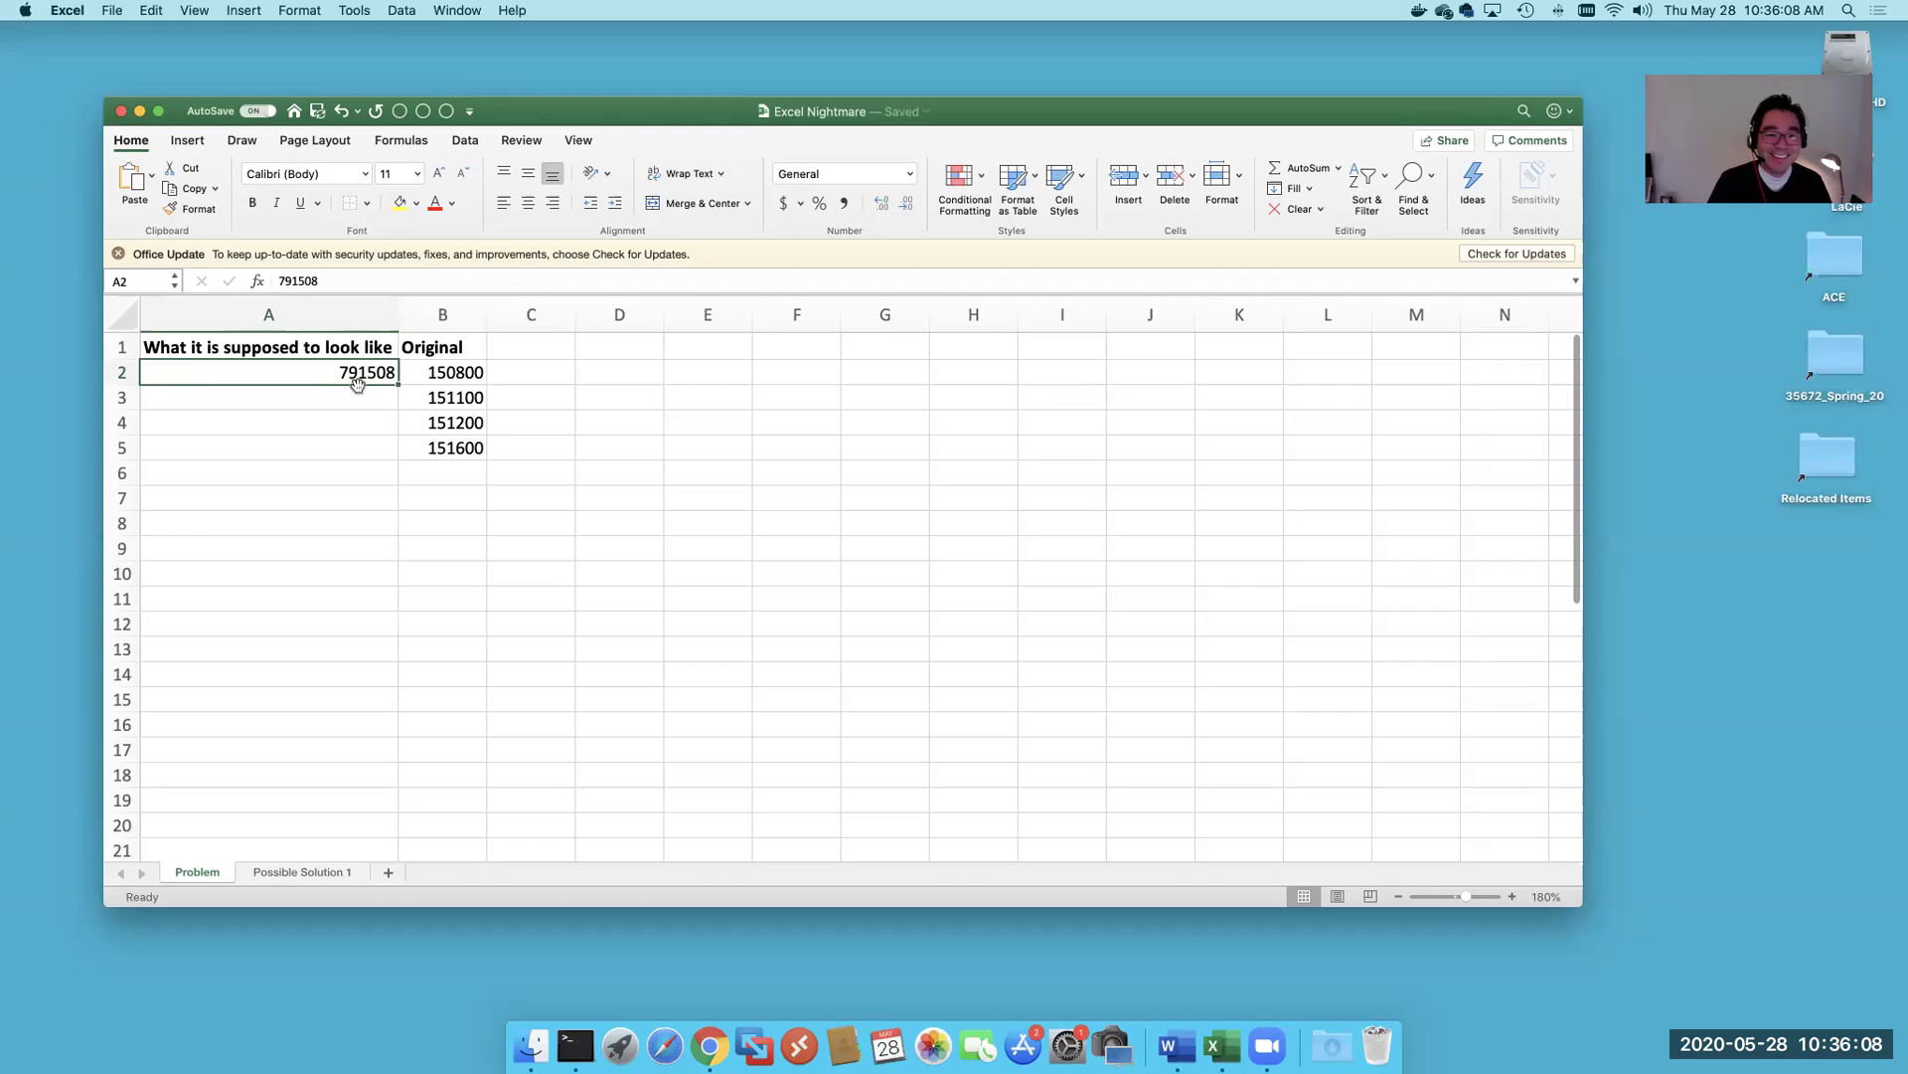
click(455, 373)
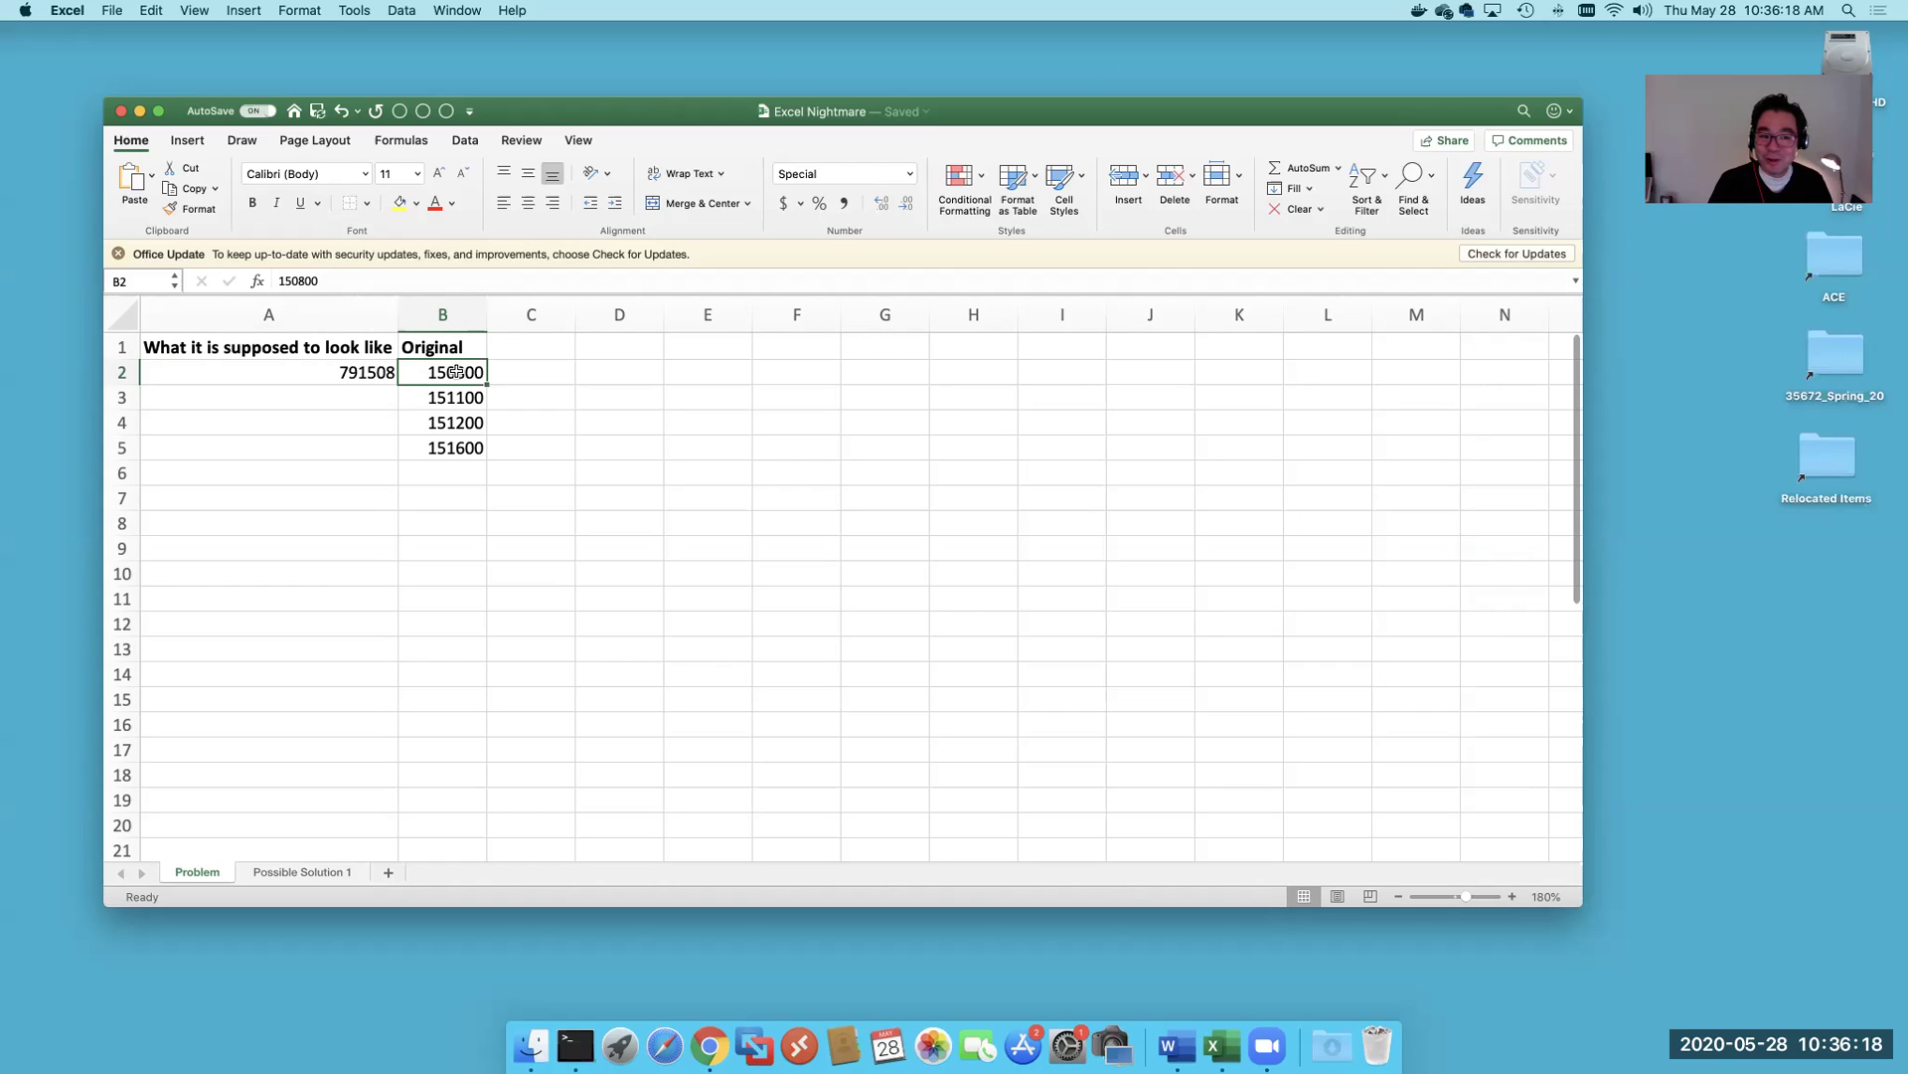
- Copy A1:B5 from the Problem sheet into the Possible Solution 1 sheet at A1 and widen column A to fit its heading on one line
click(350, 350)
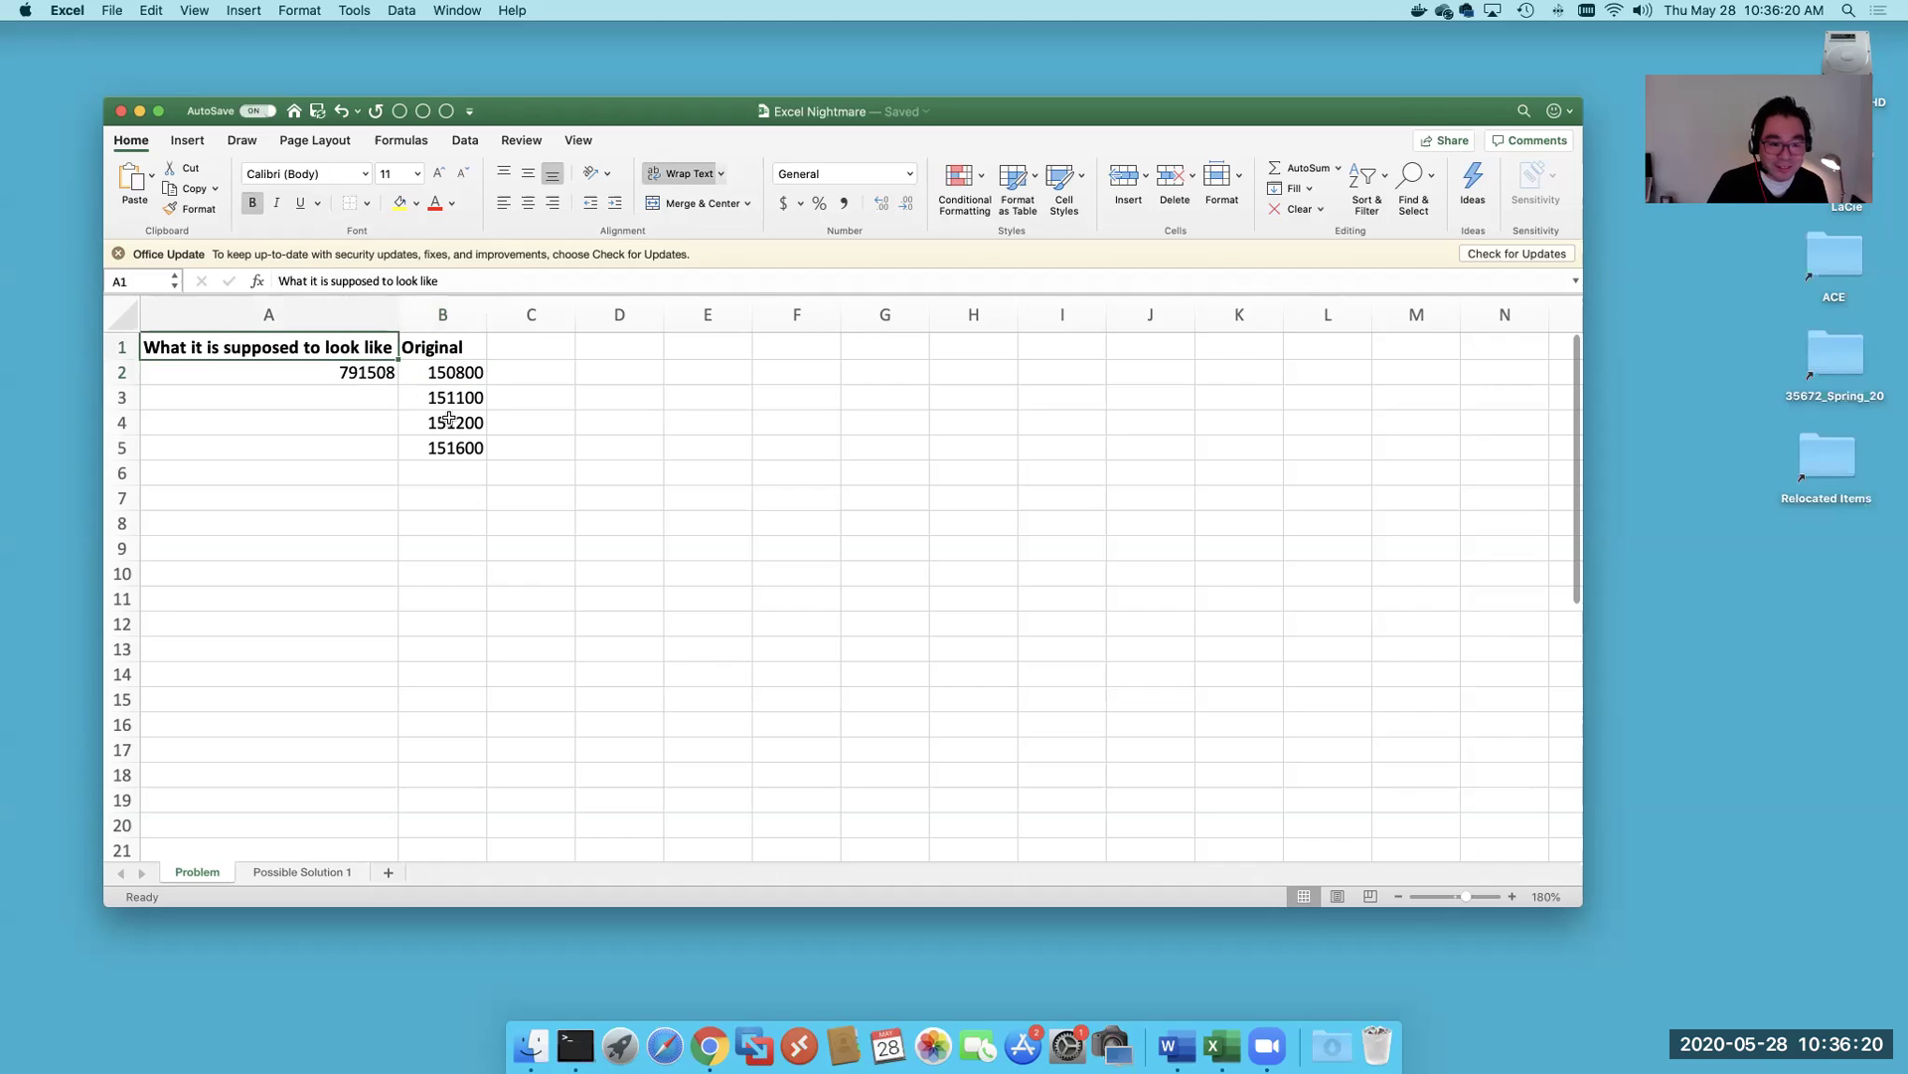
shift+click(473, 447)
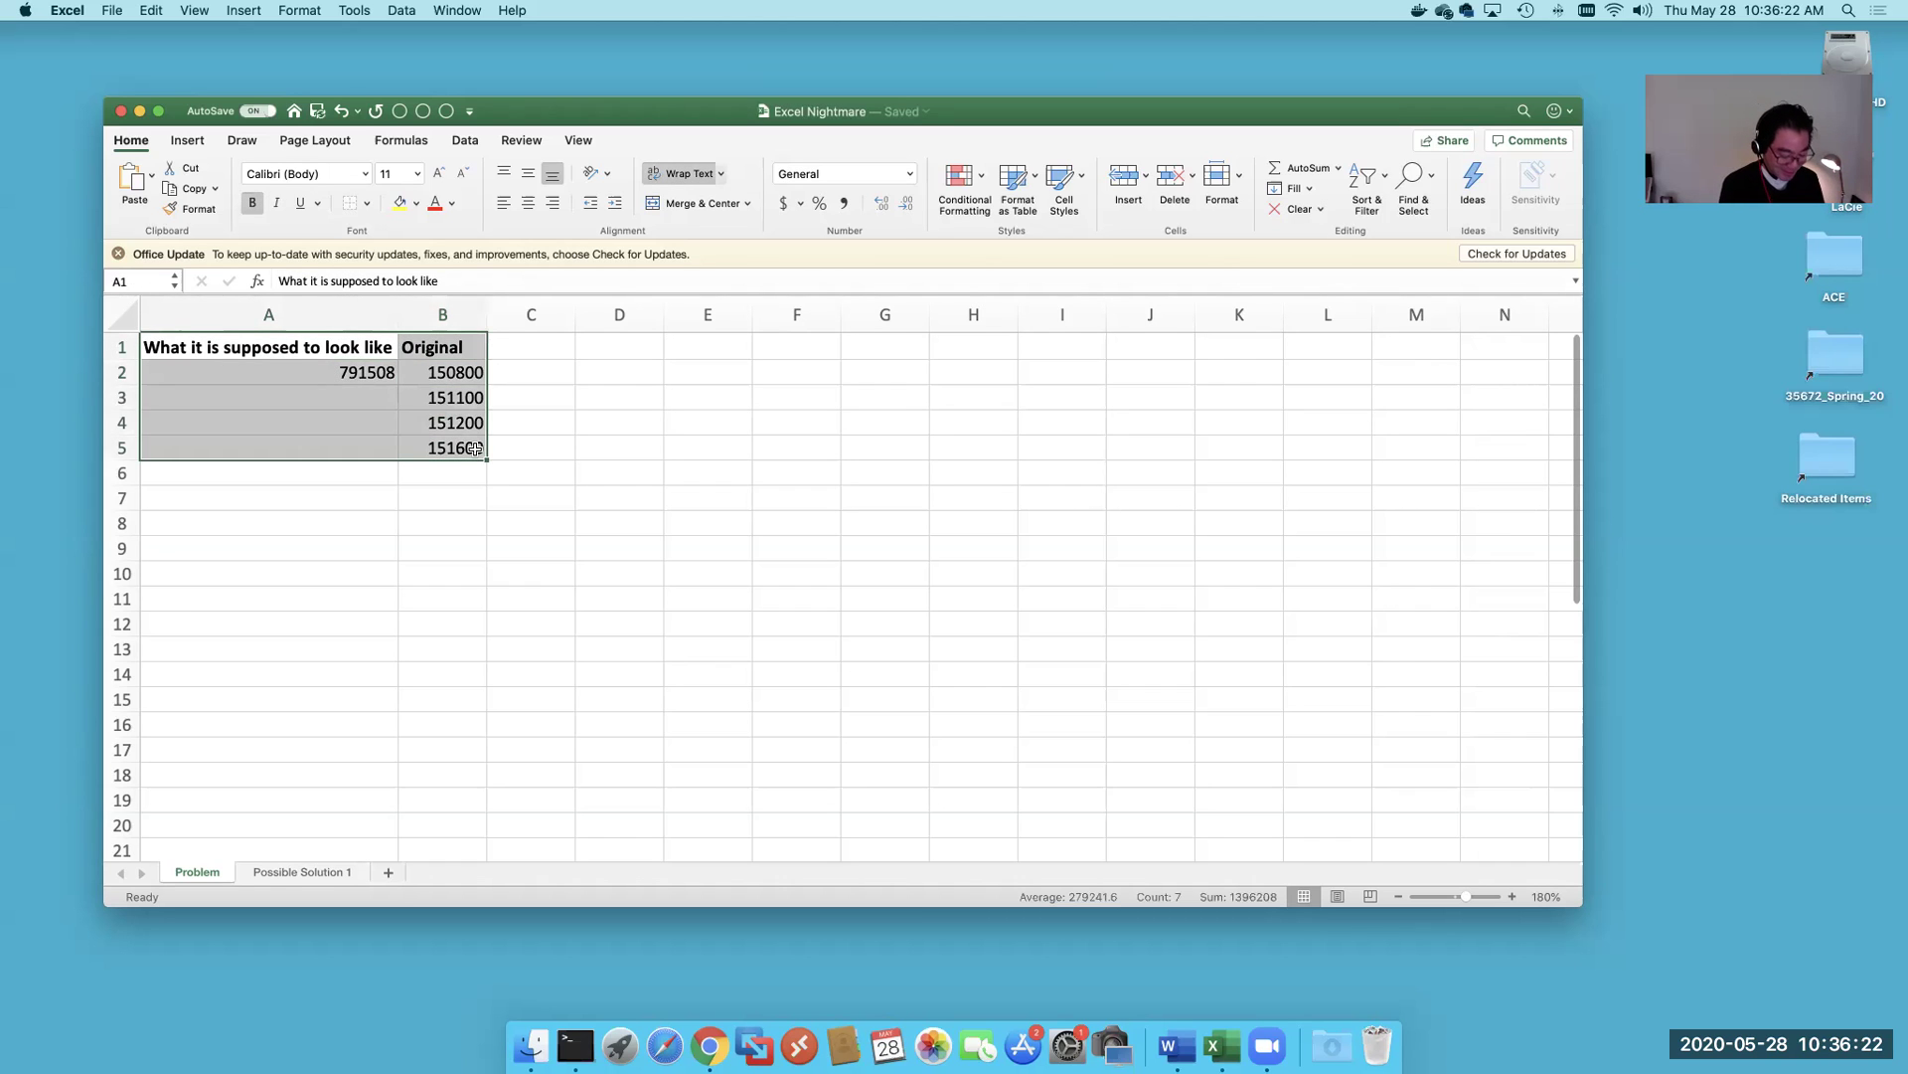
key(super+c)
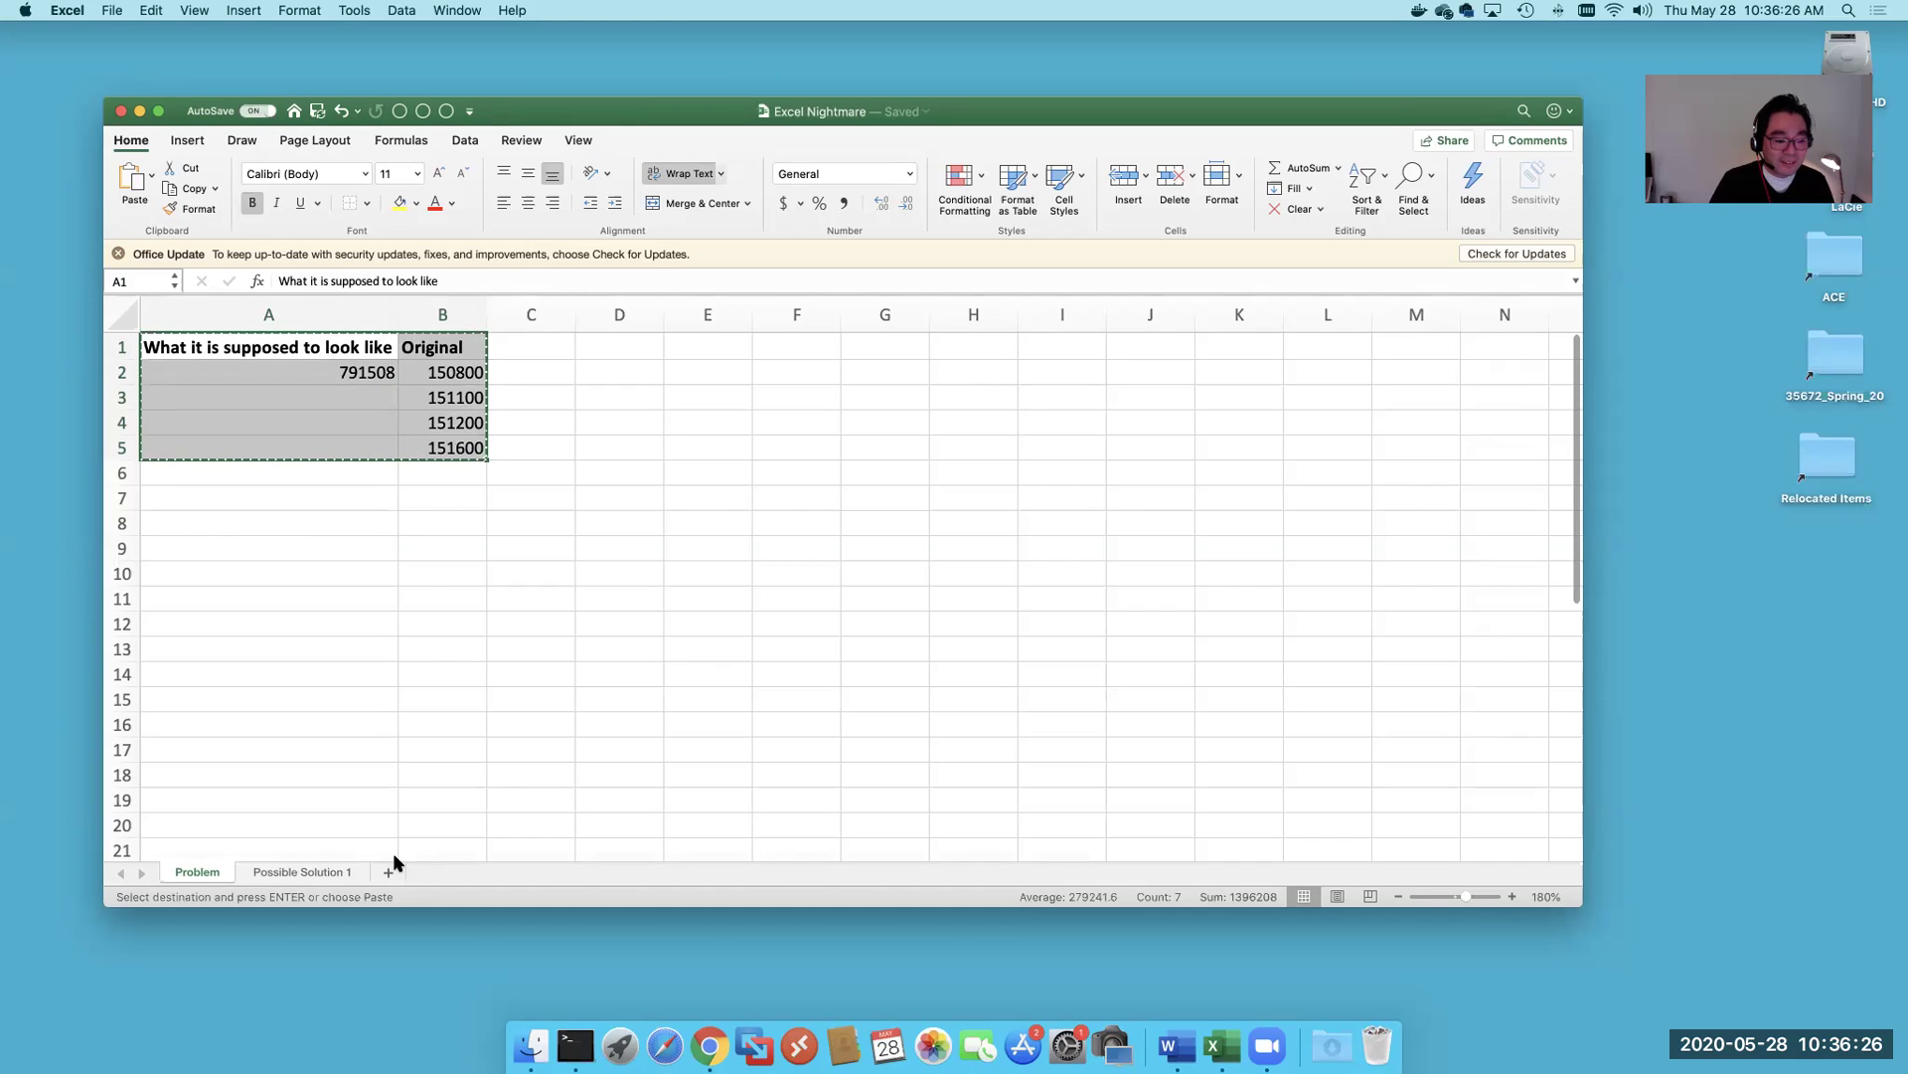
click(265, 870)
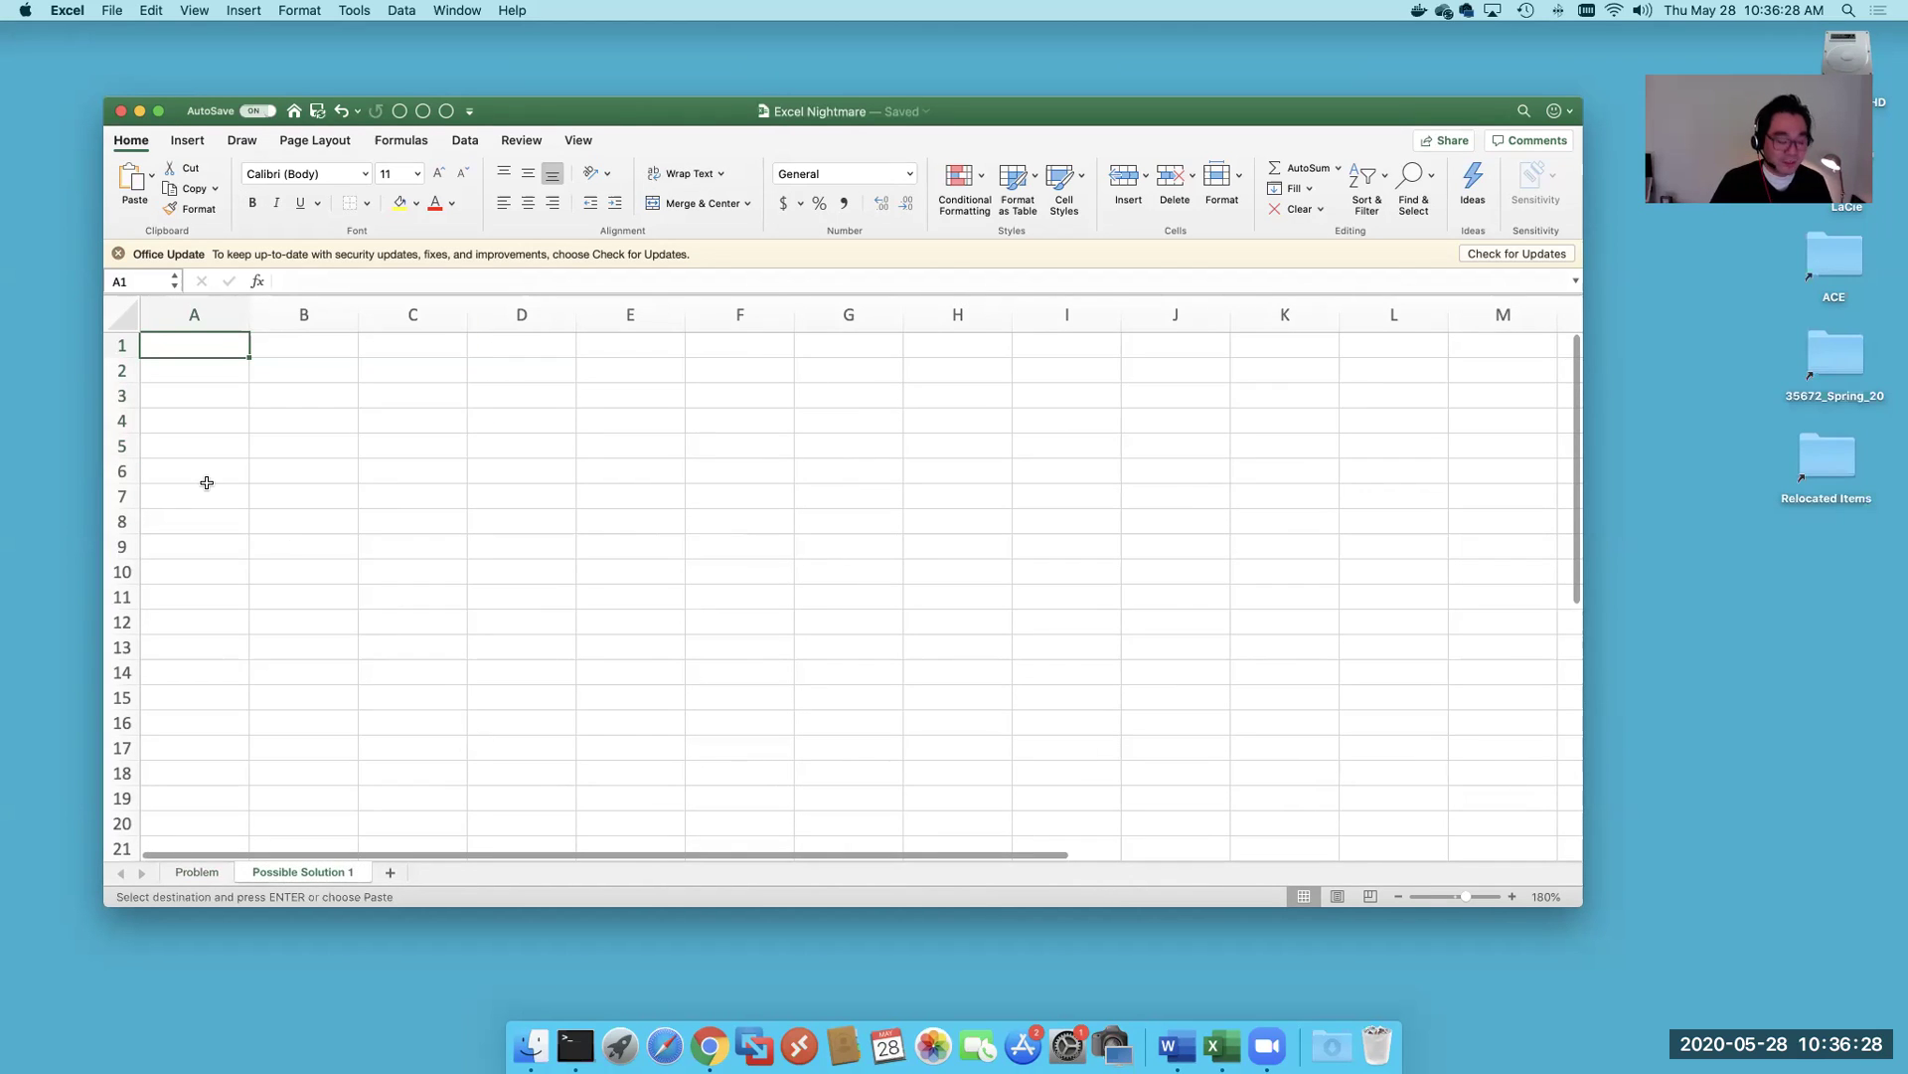
key(super+v)
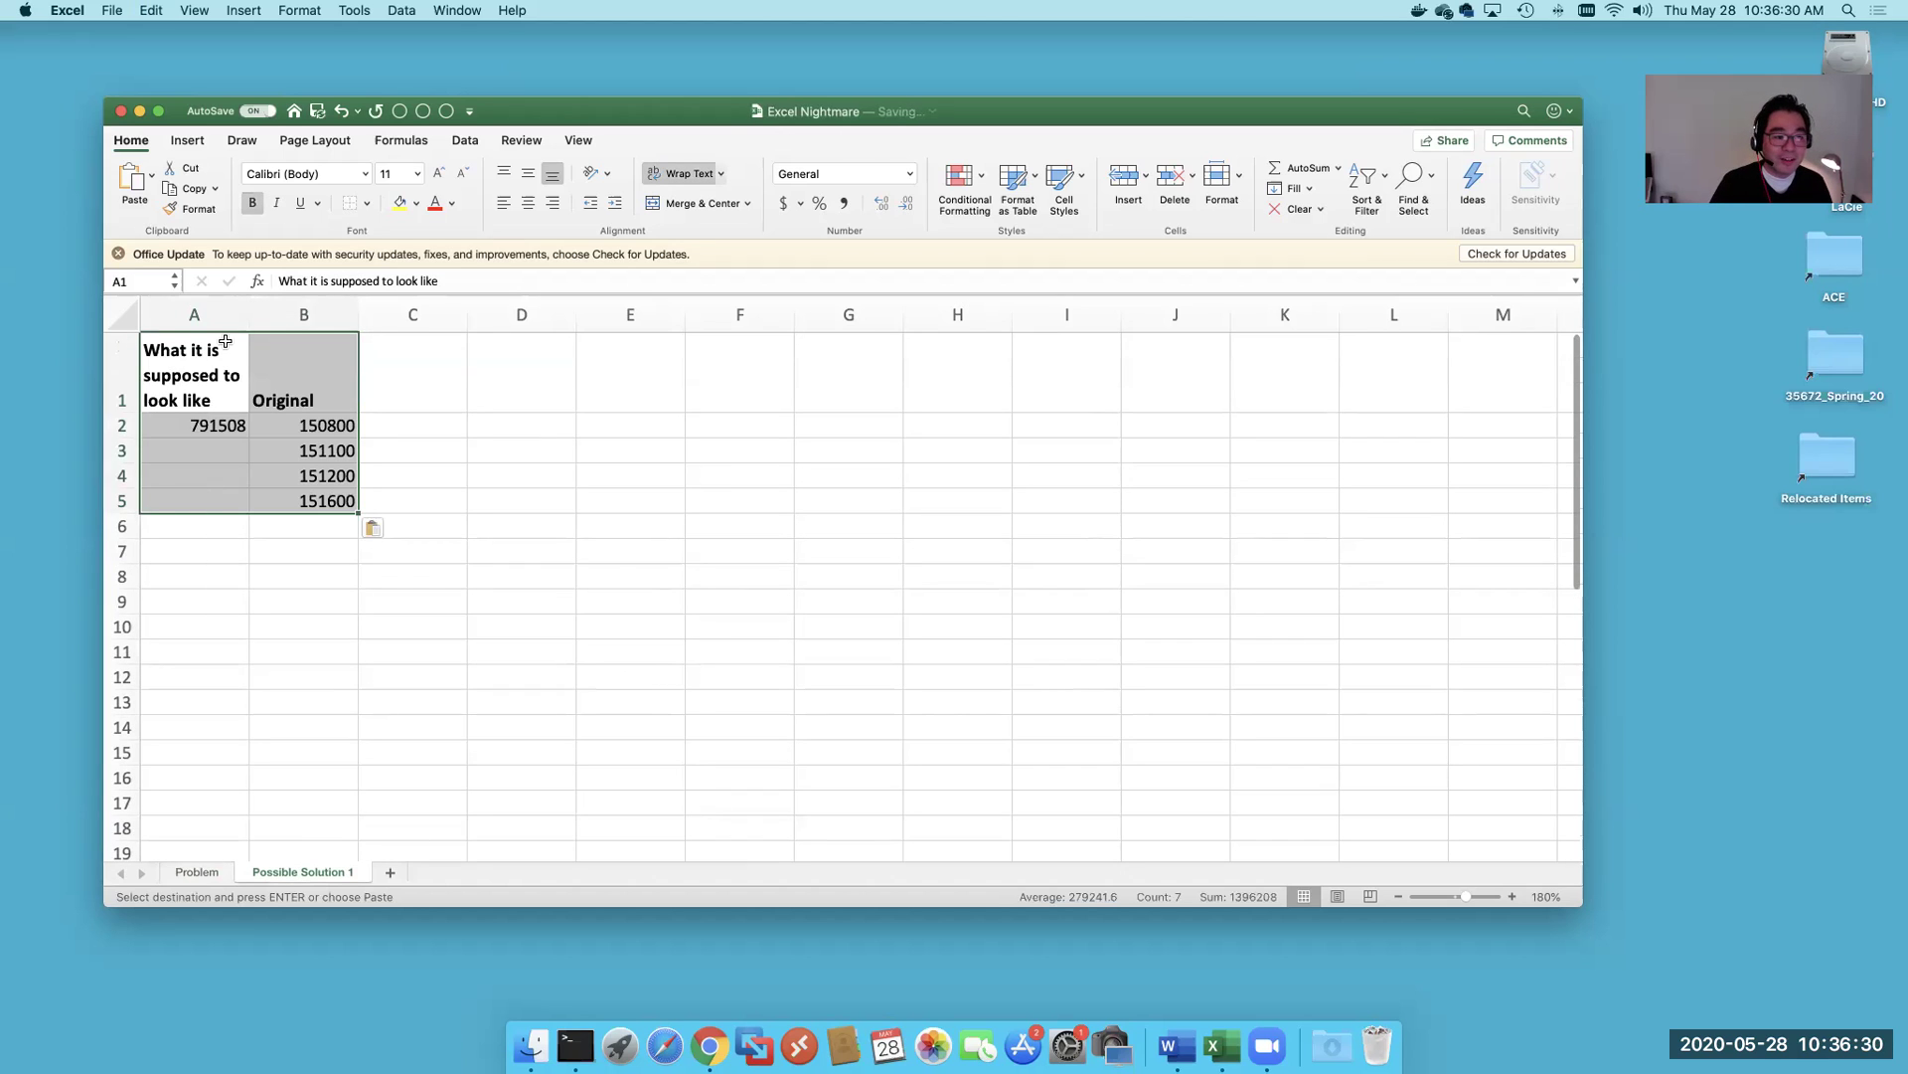
drag(250, 314, 410, 314)
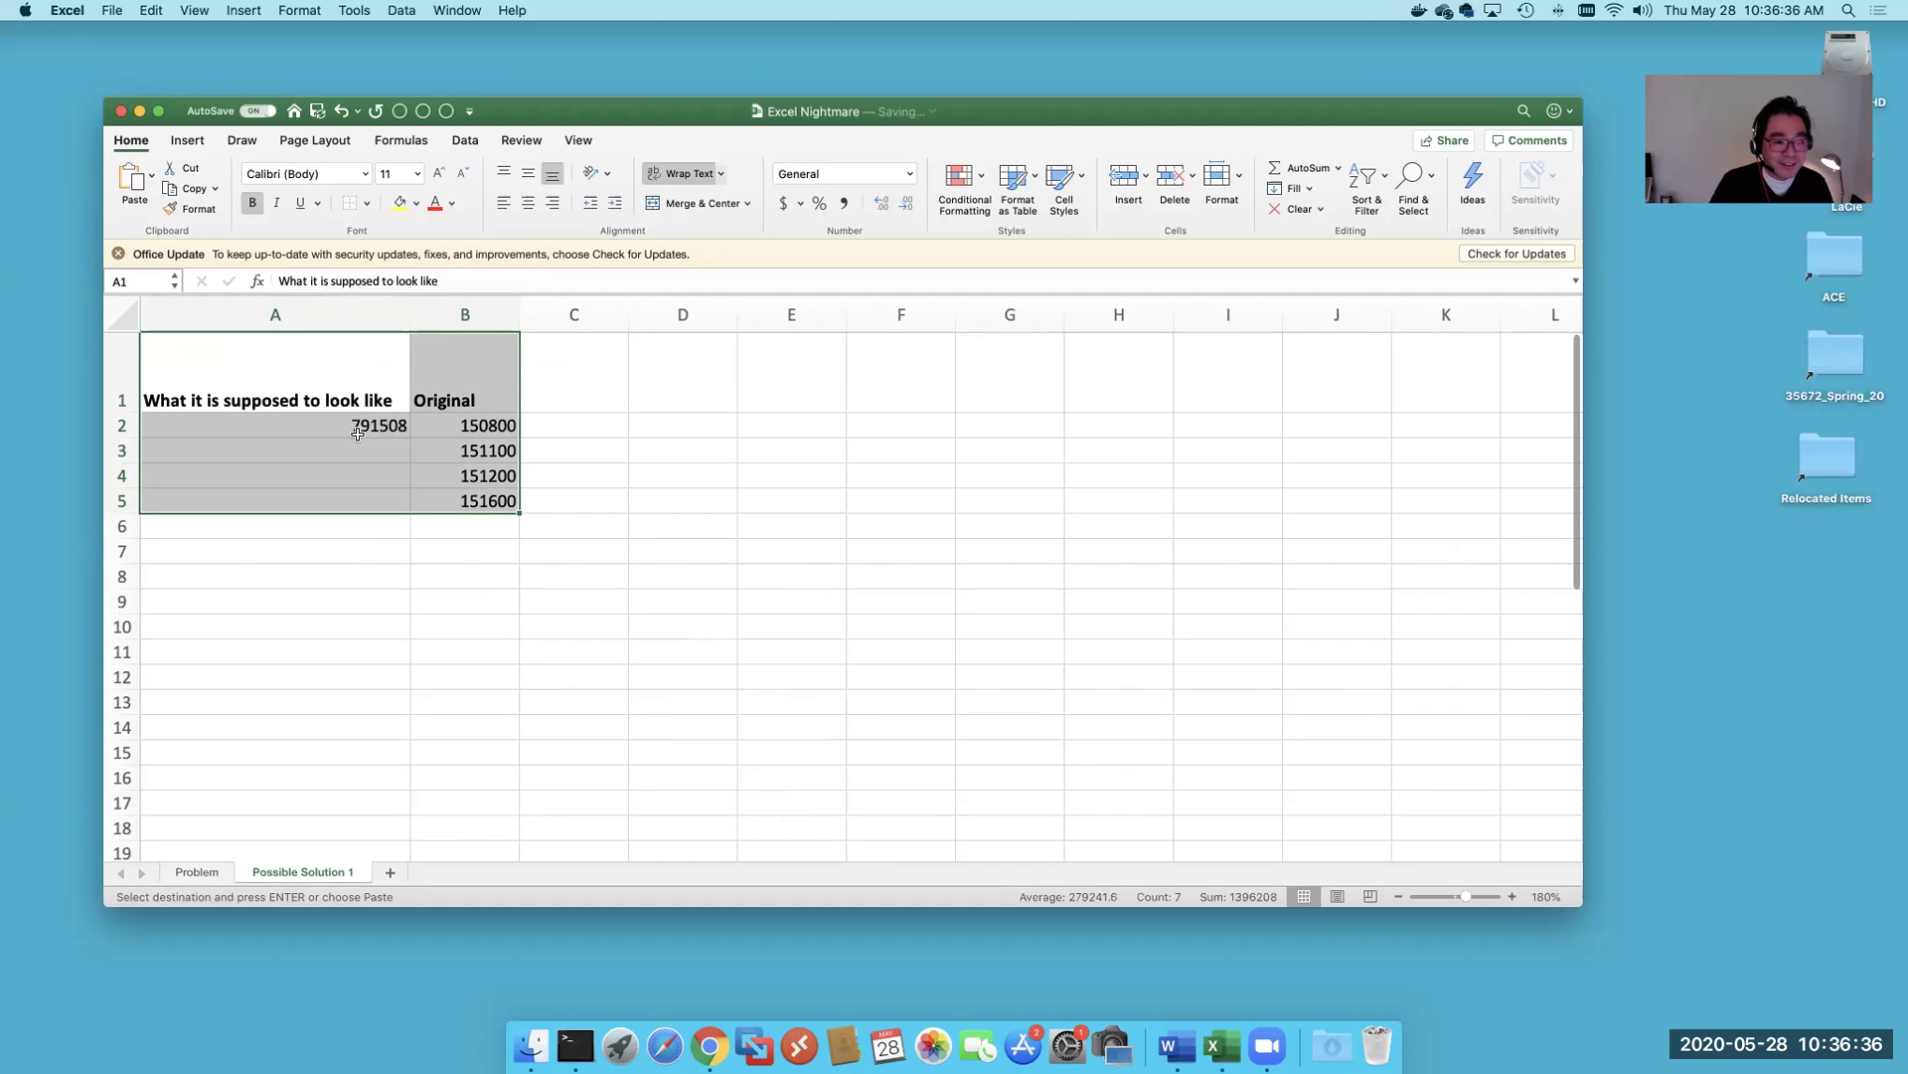
- Enter the formula =LEFT(B2,4) in C2 to extract the first four digits of the original value
click(493, 435)
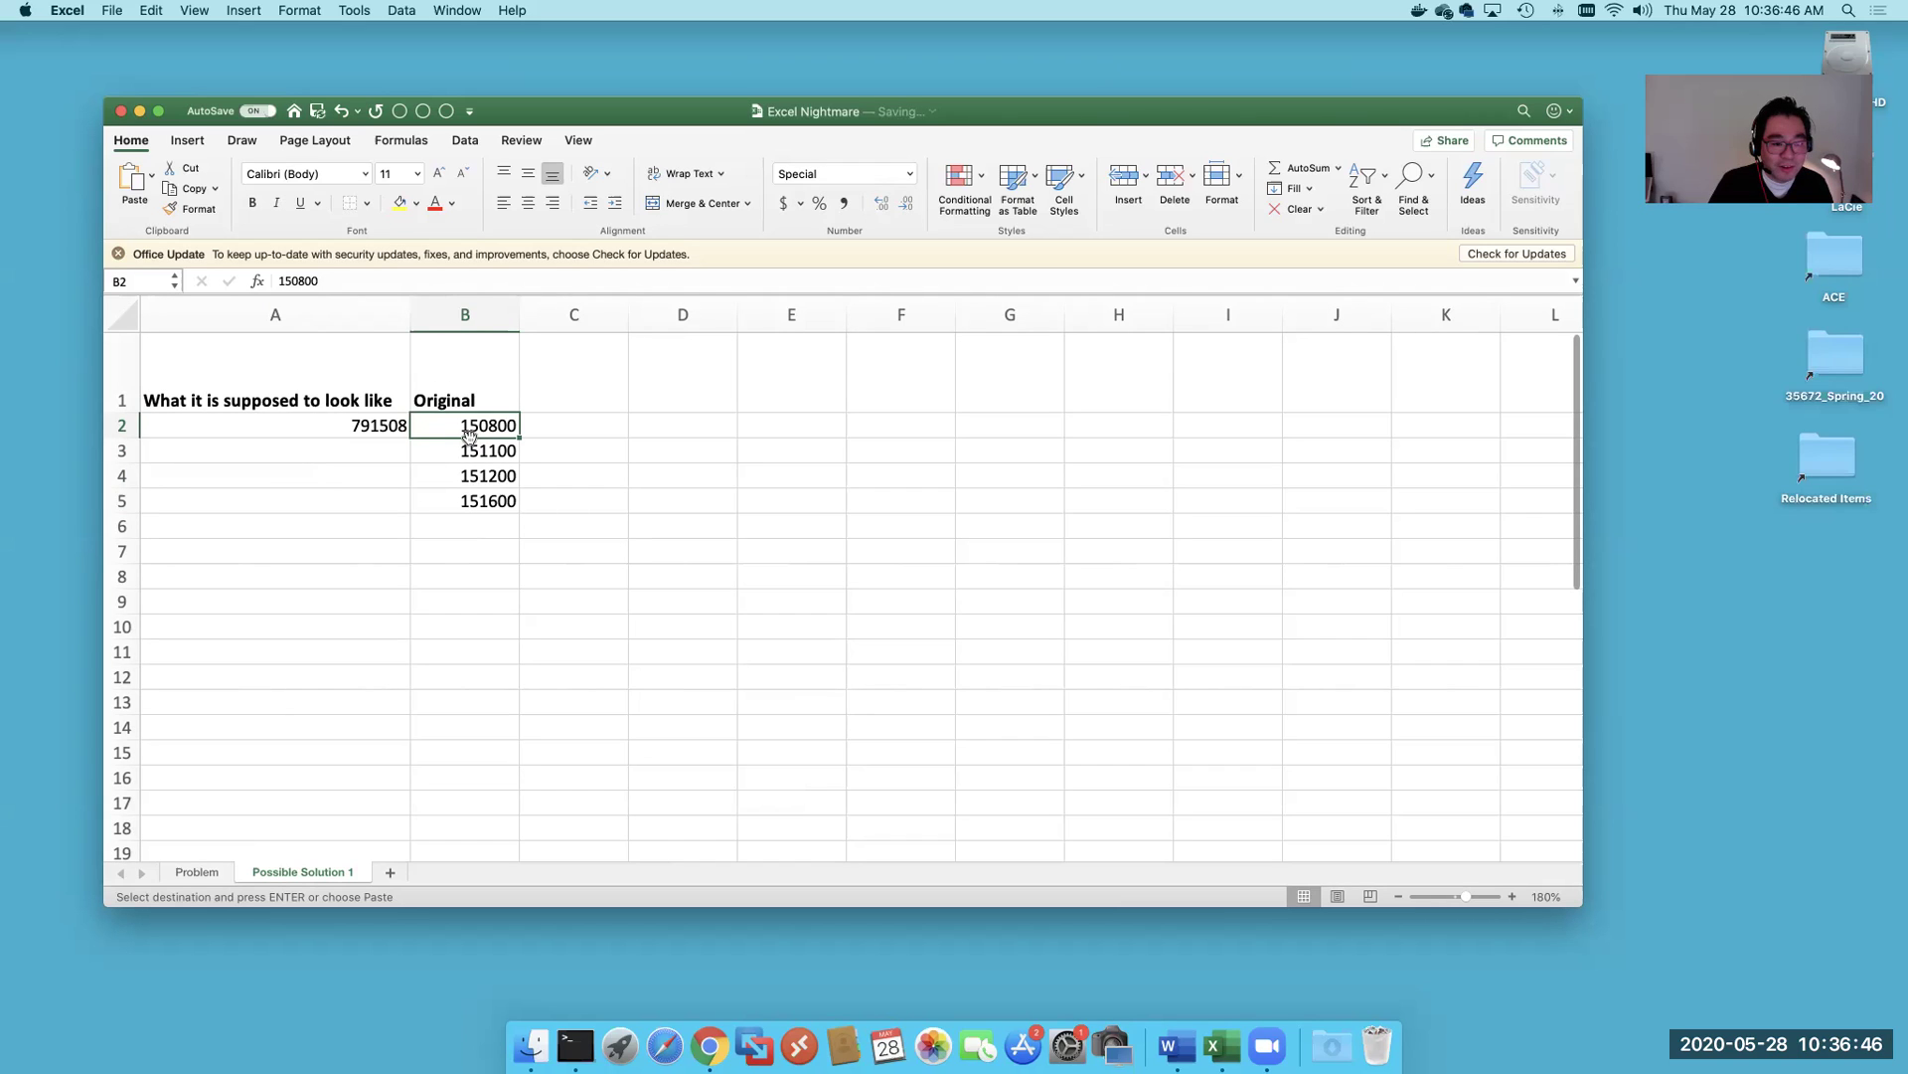
click(565, 433)
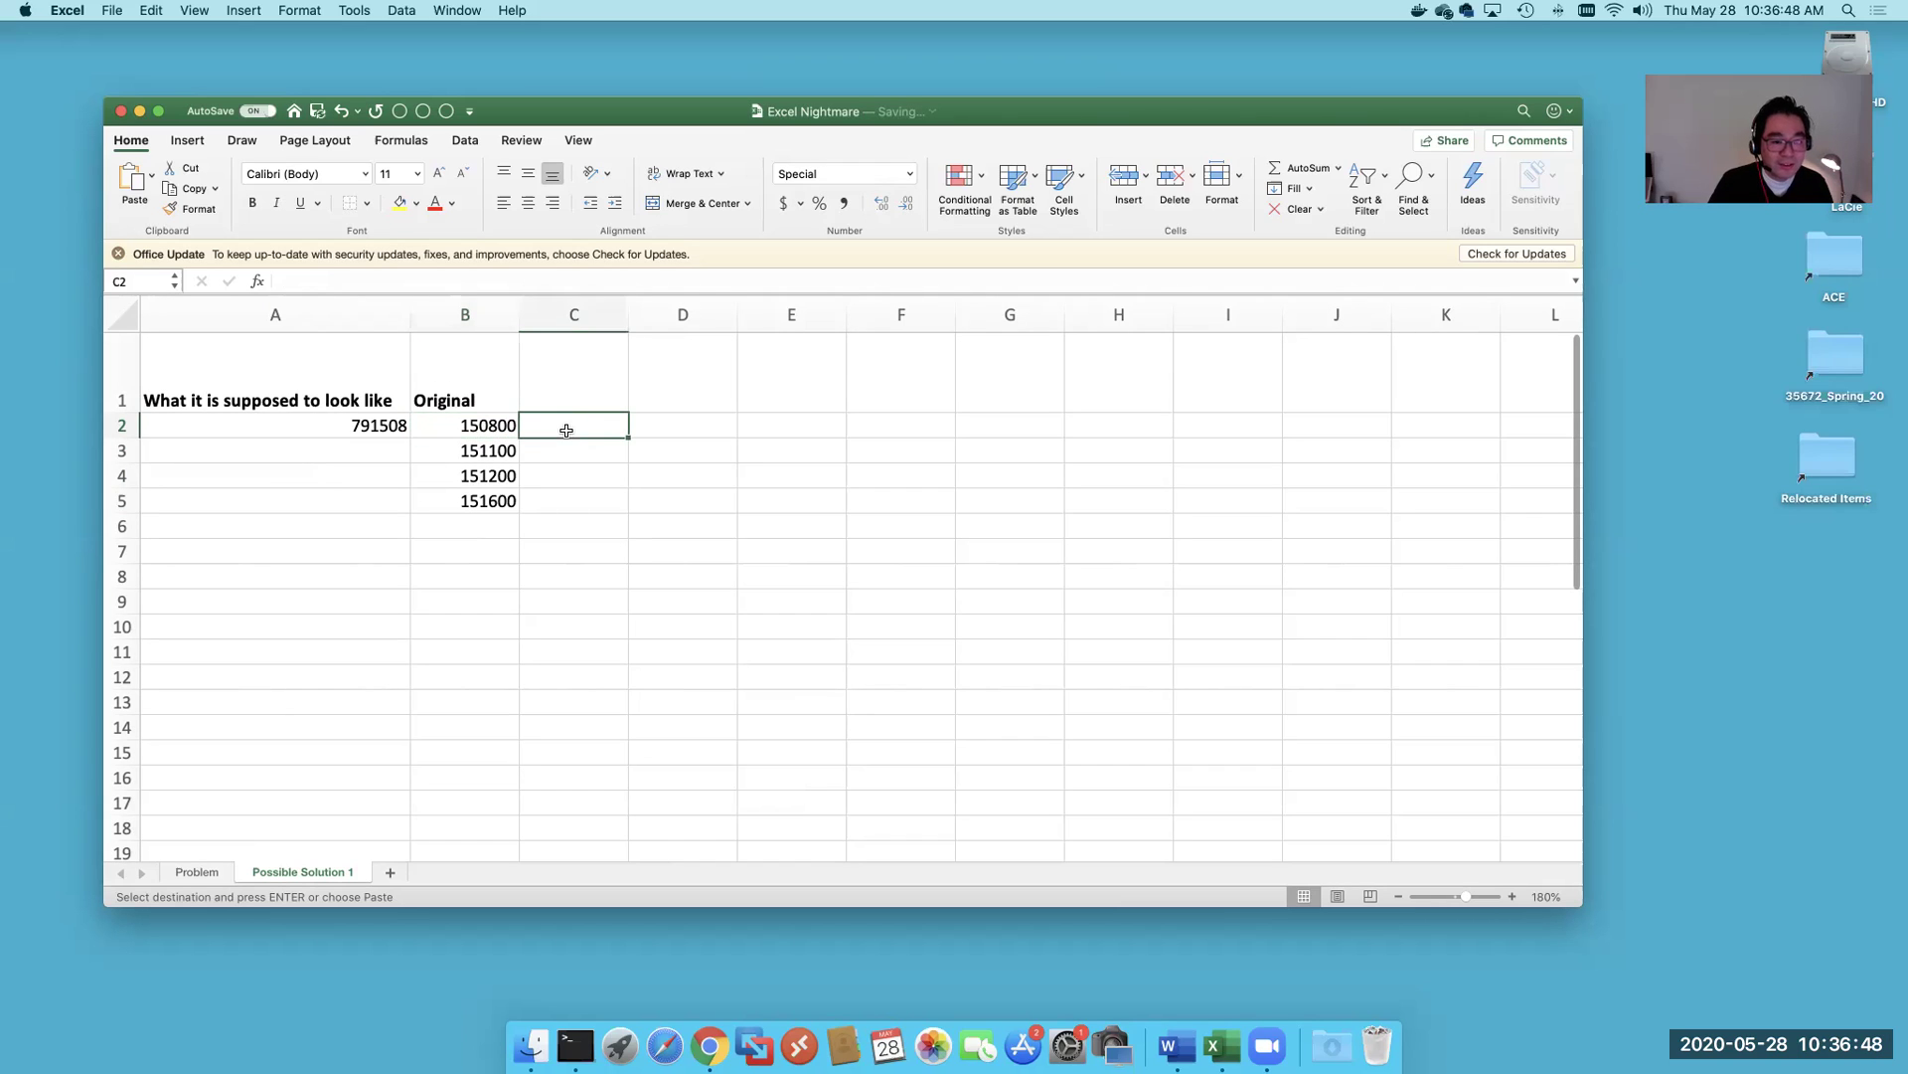
click(511, 280)
text(=L)
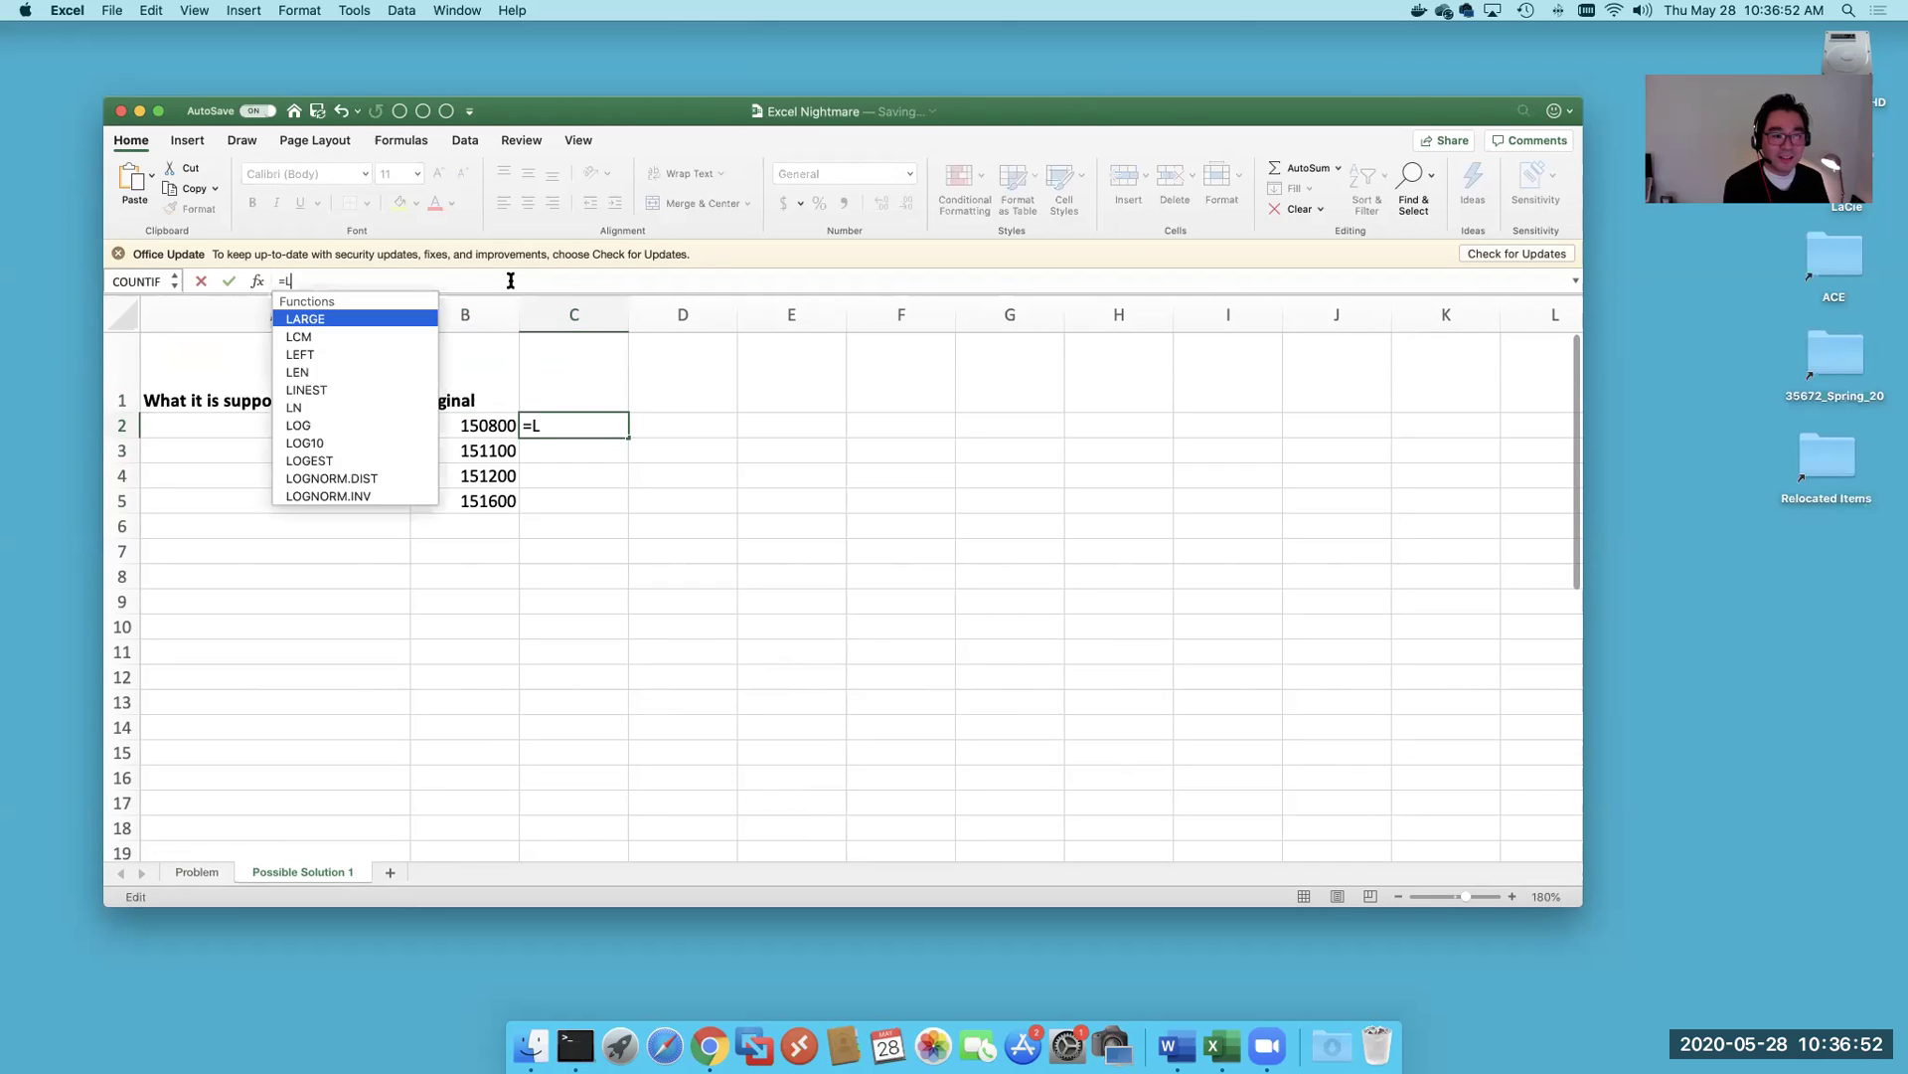
text(EFT()
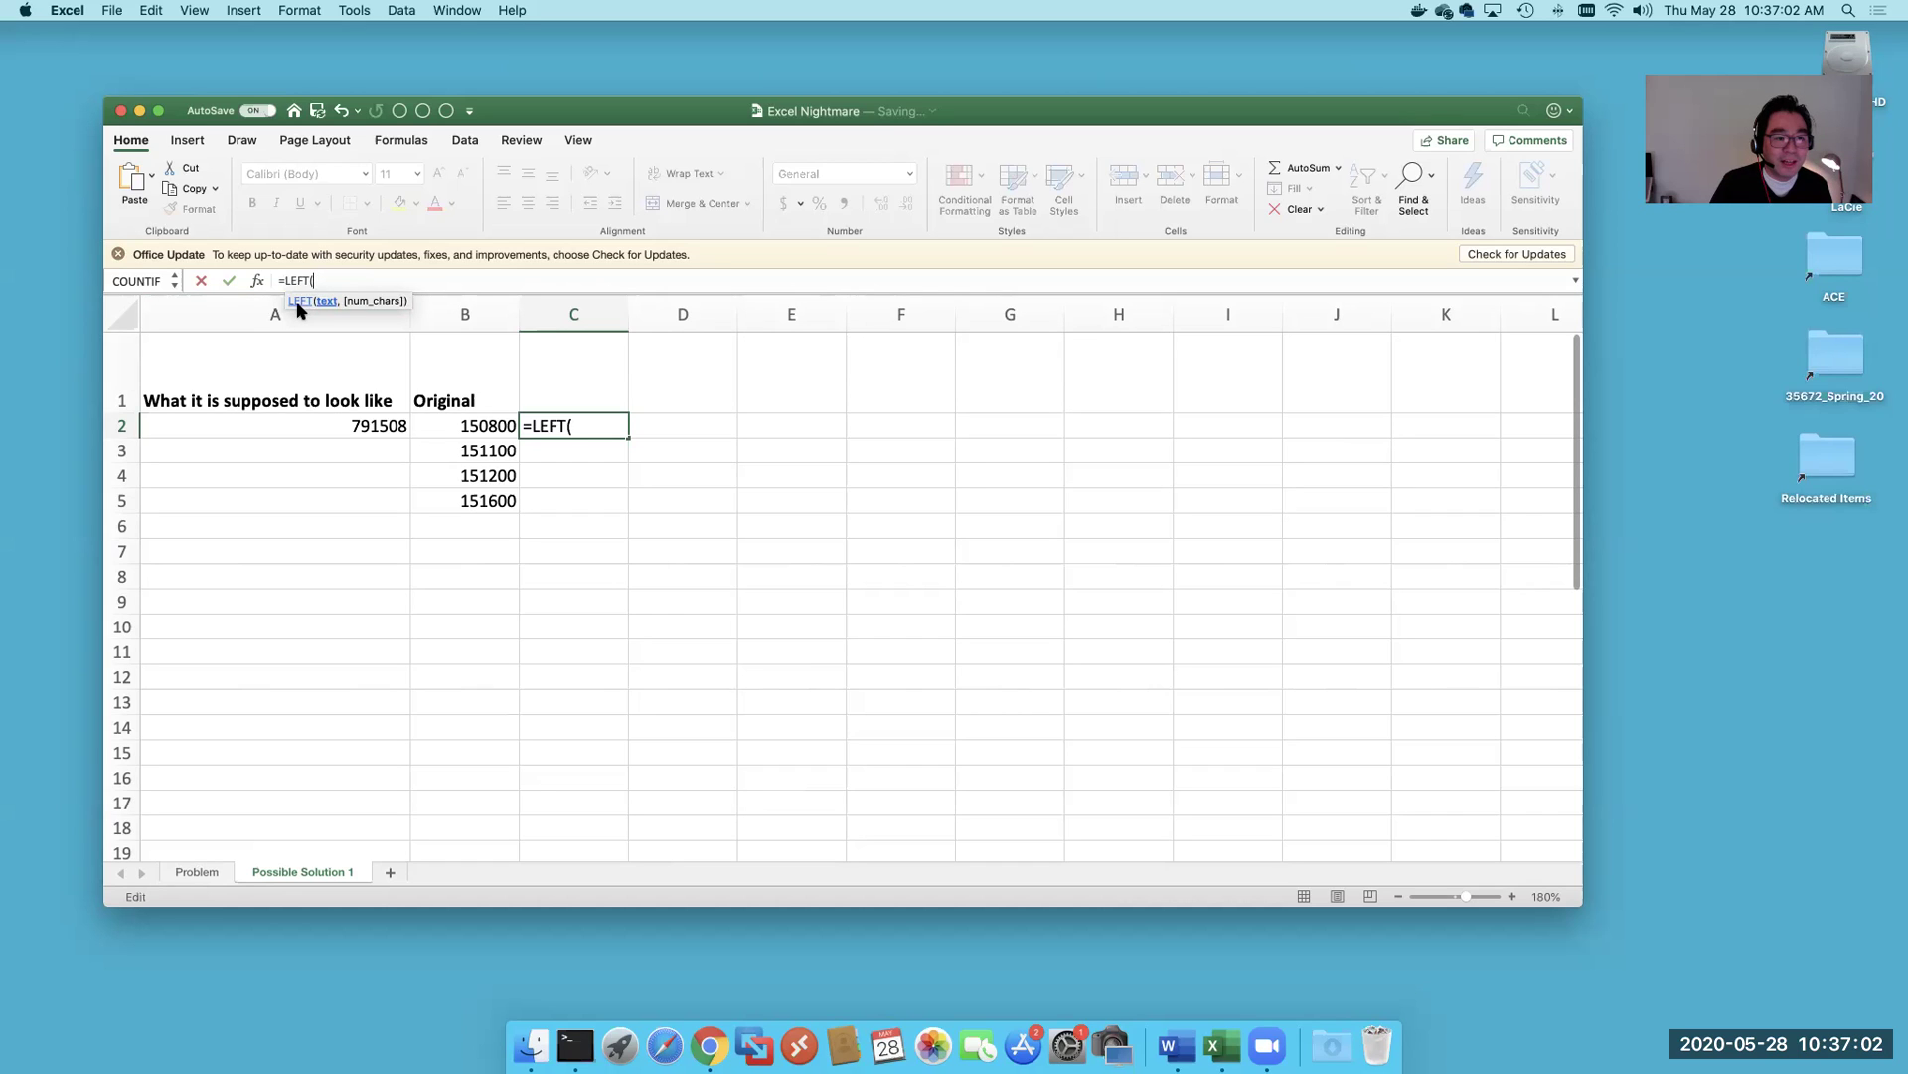
click(490, 422)
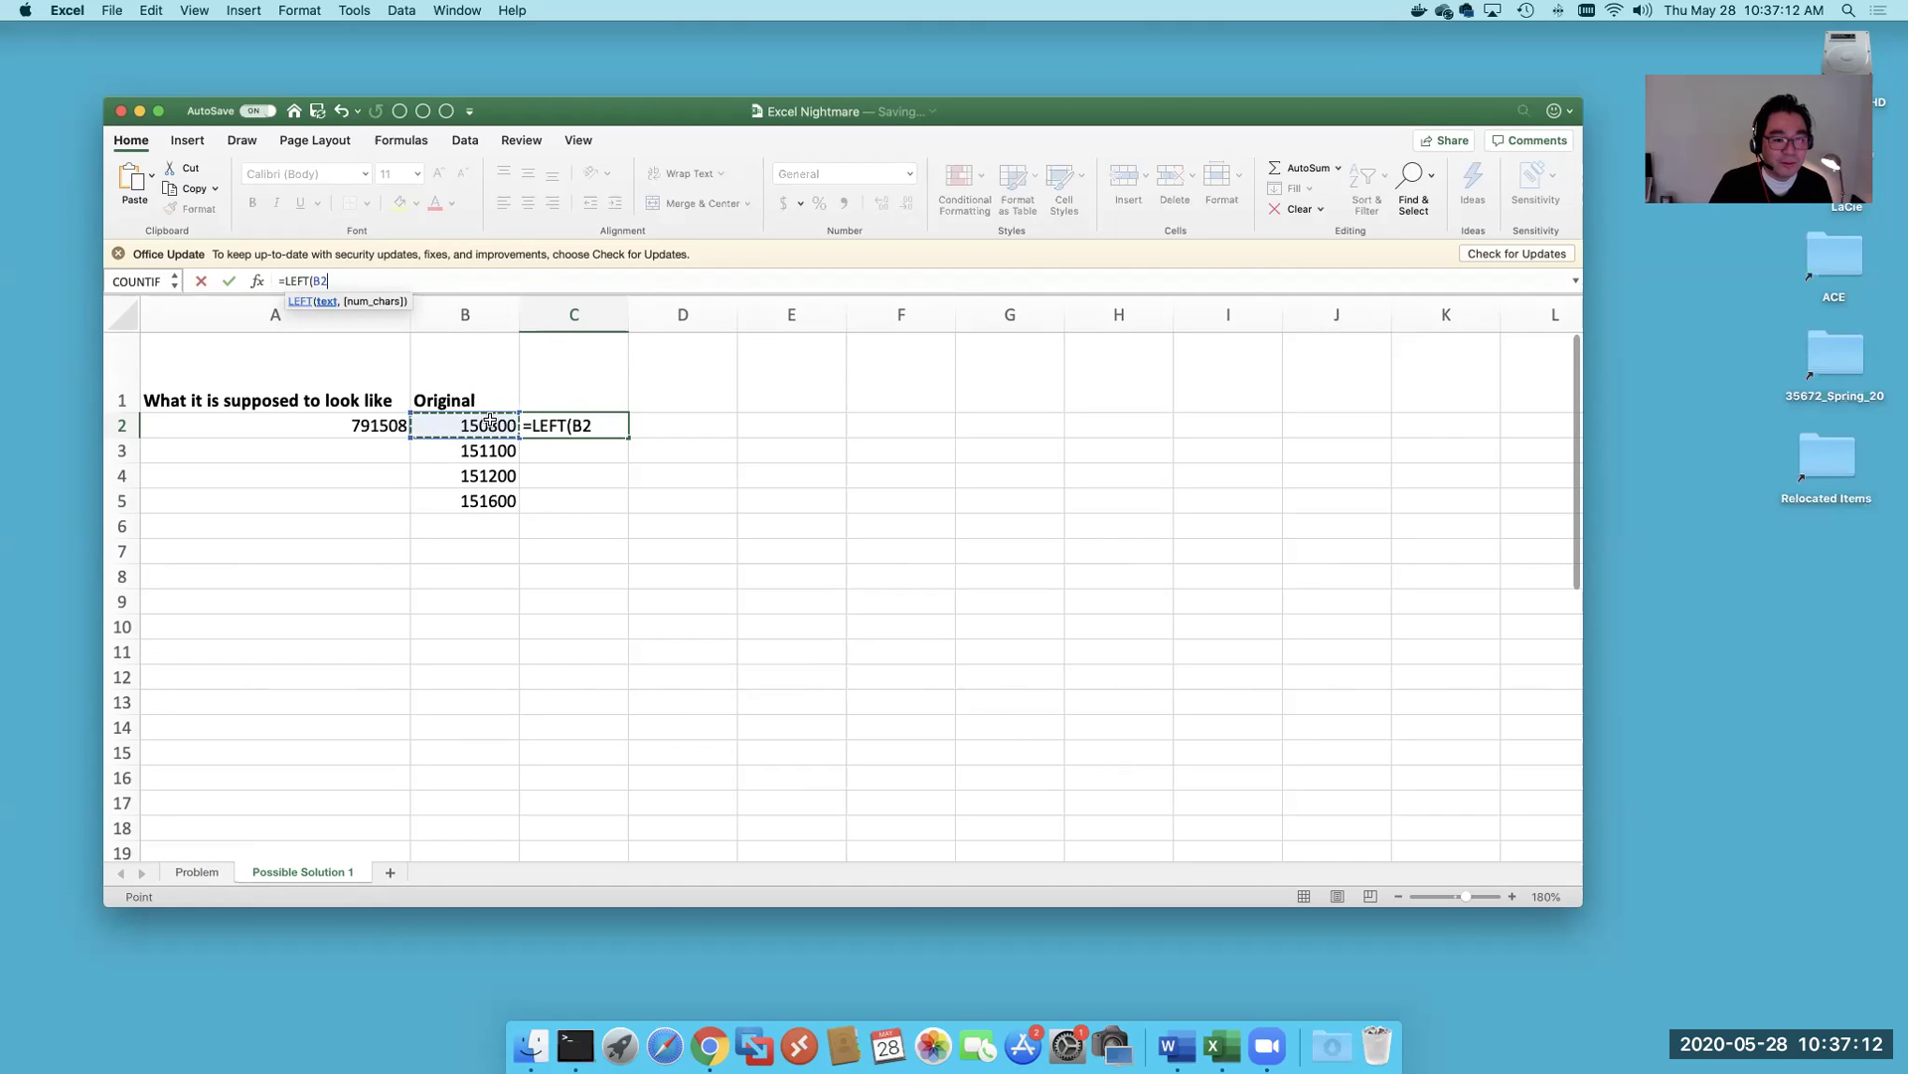
click(594, 425)
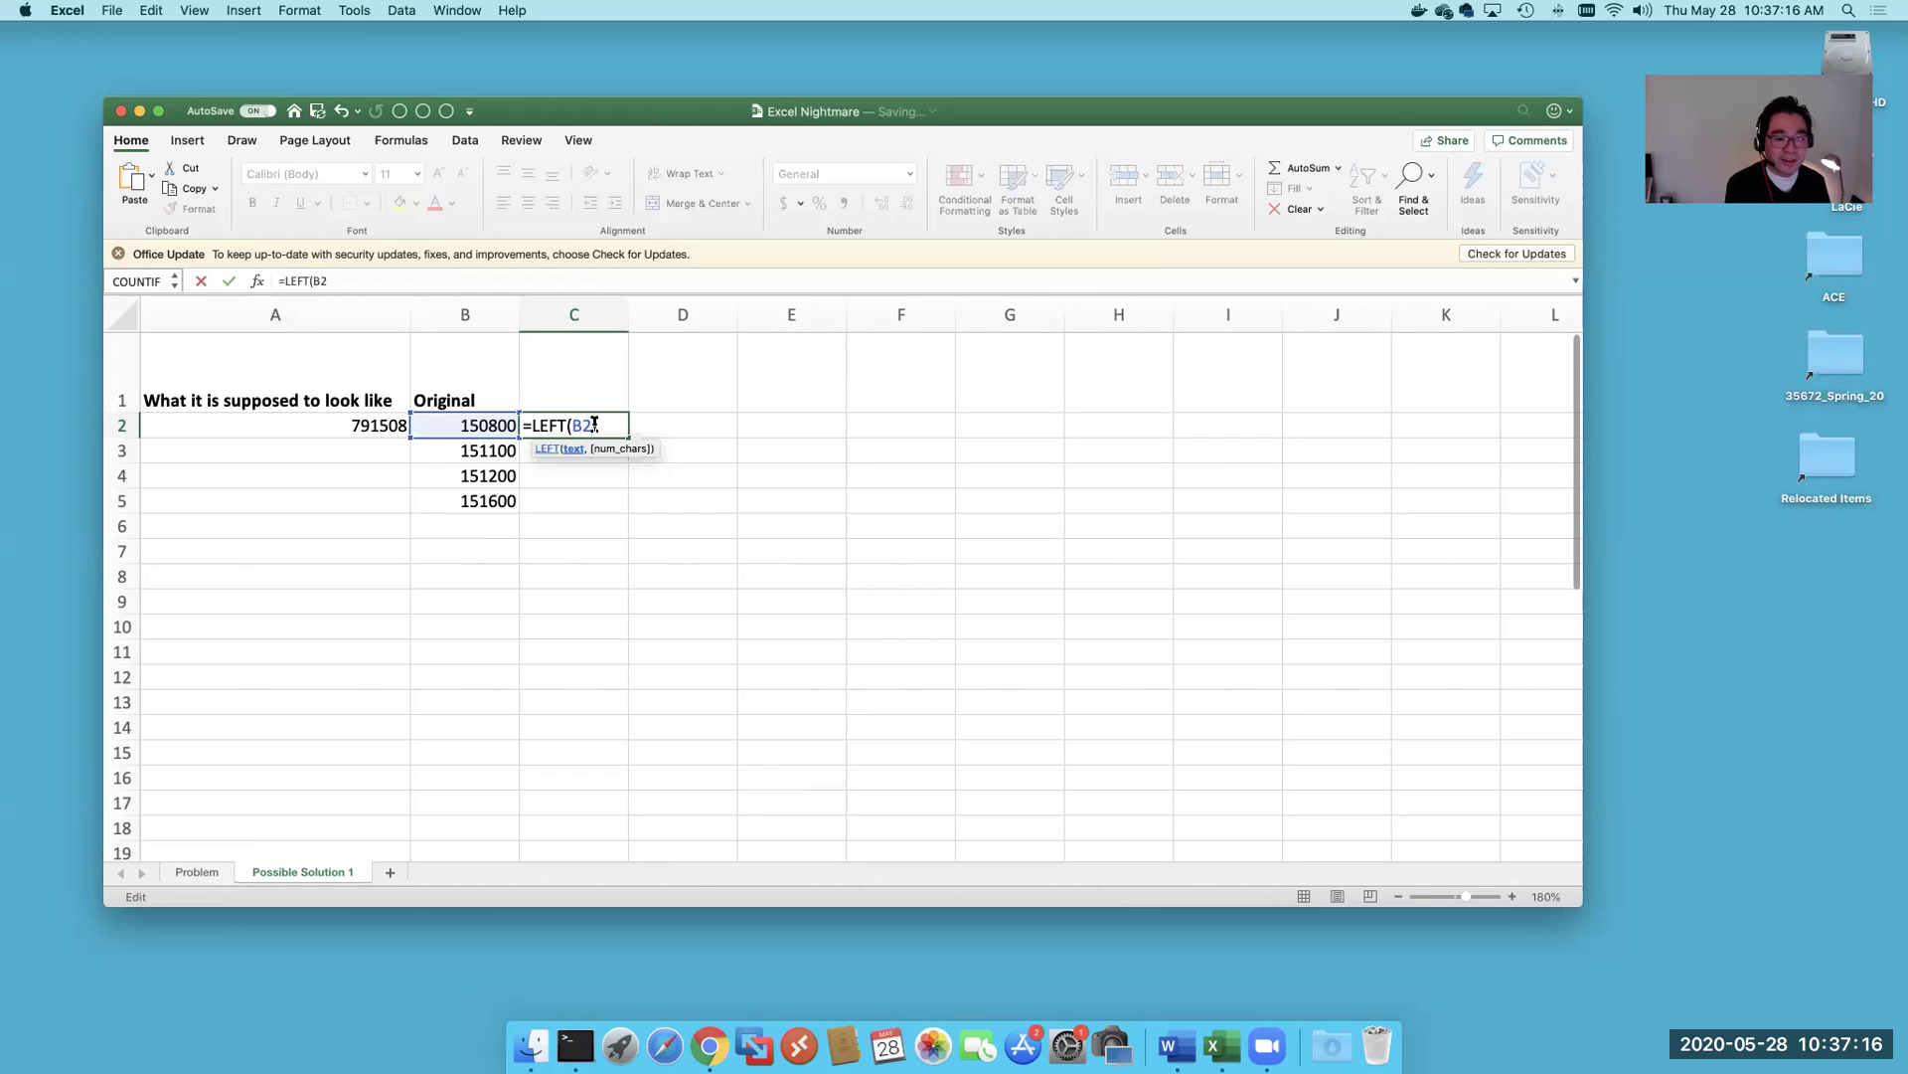
text(,)
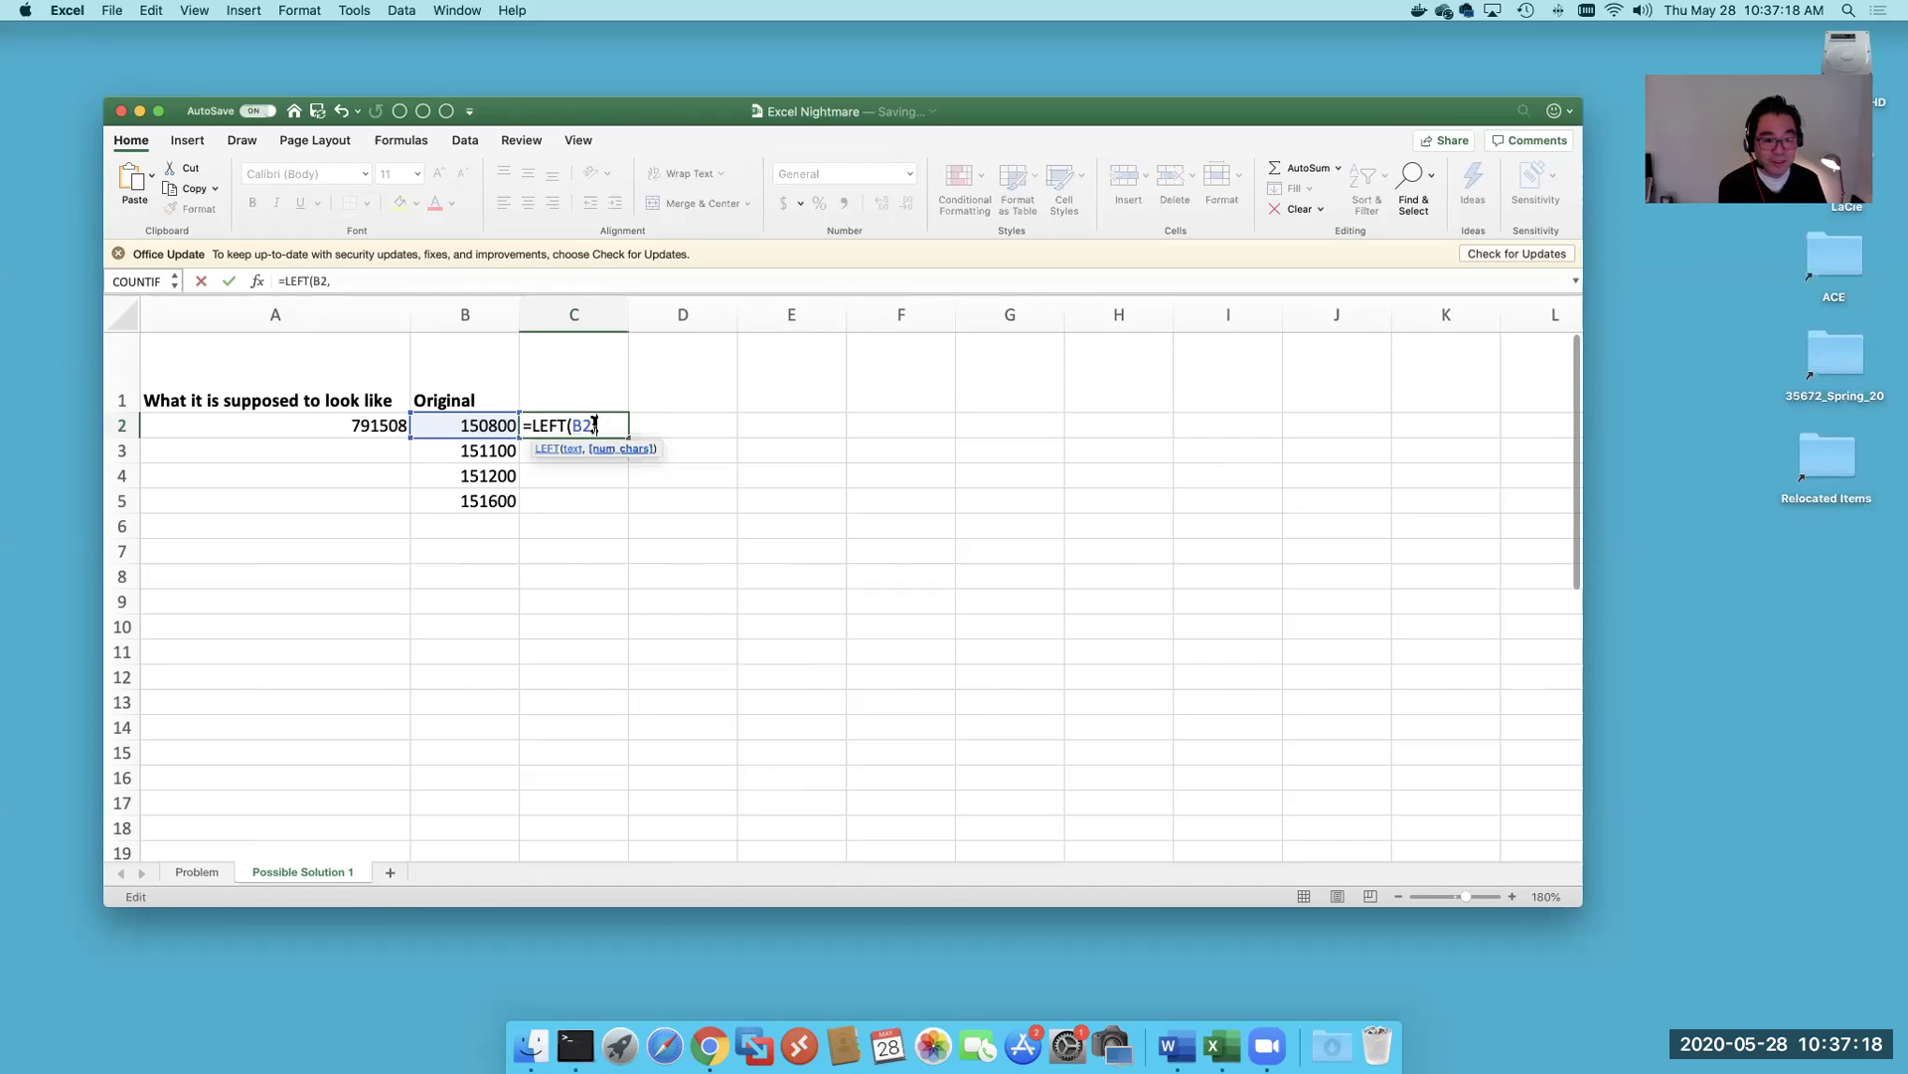
text(4))
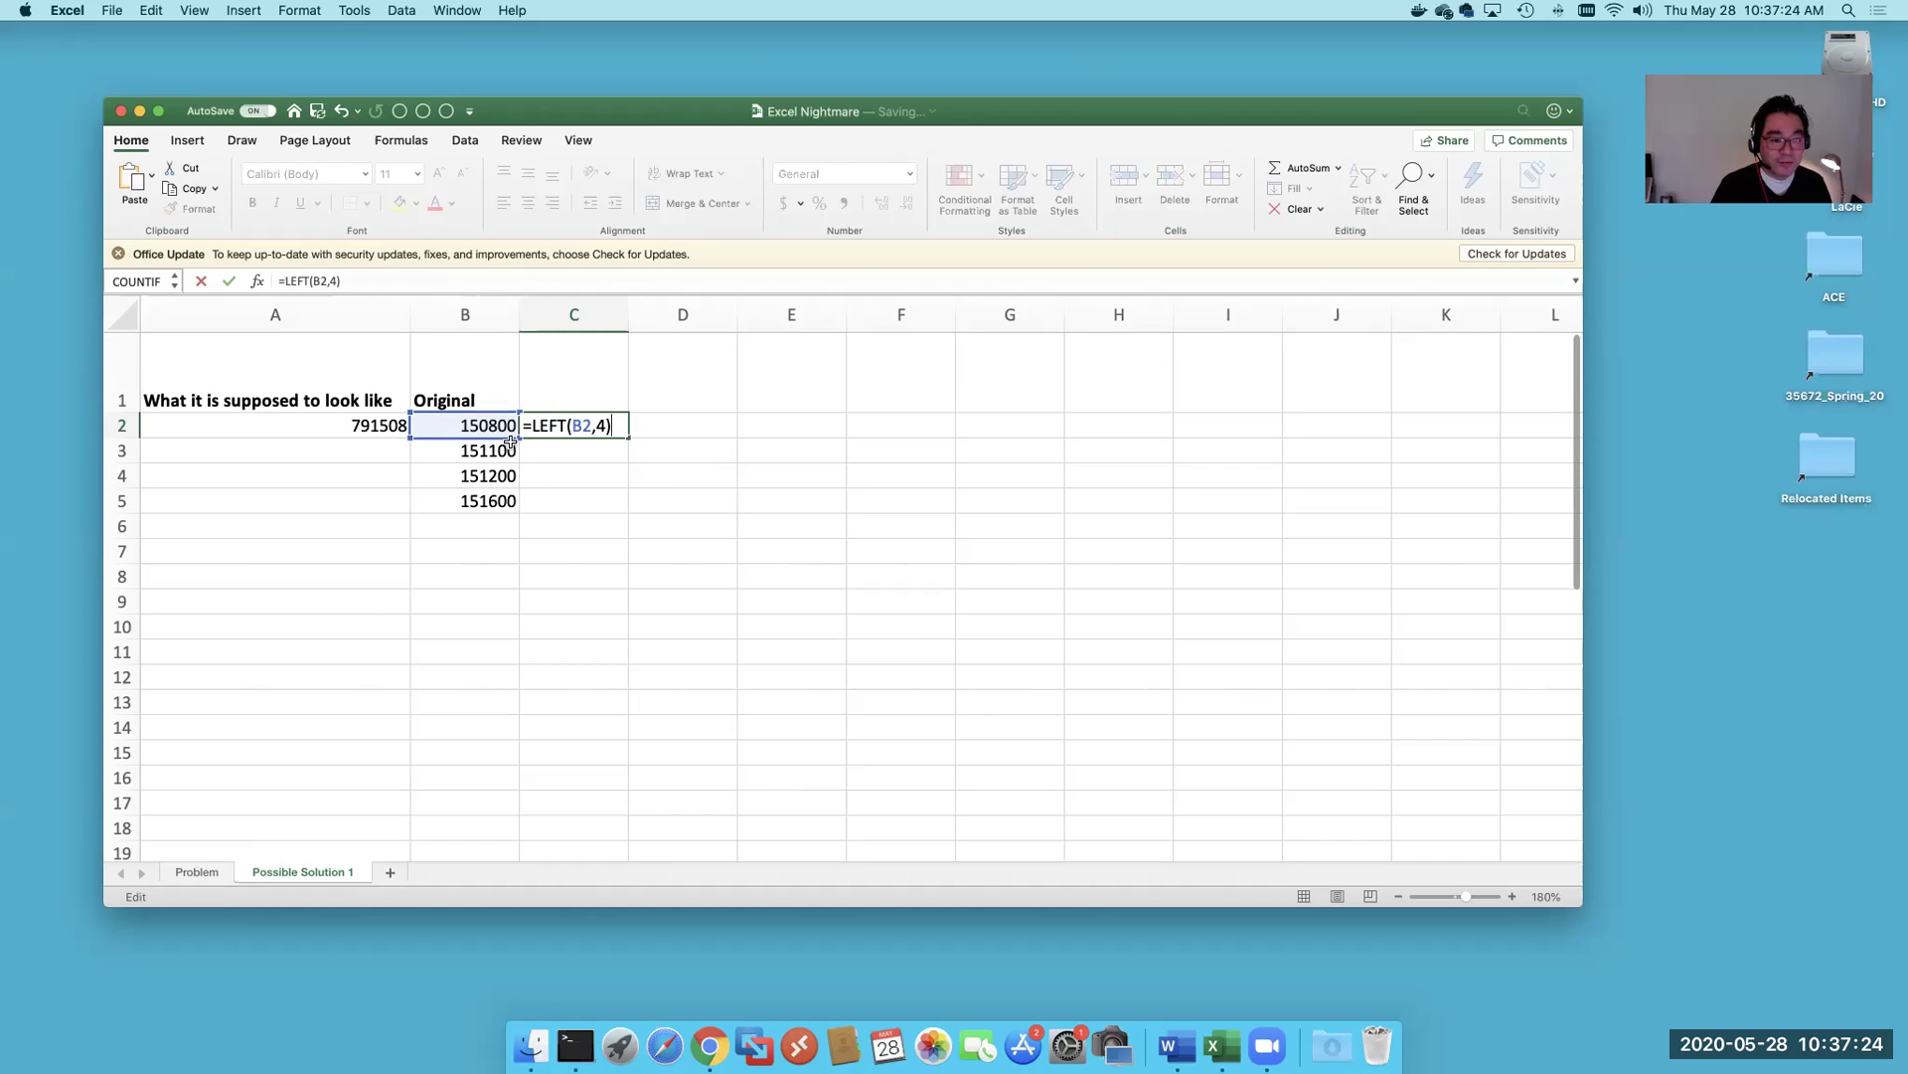
key(Return)
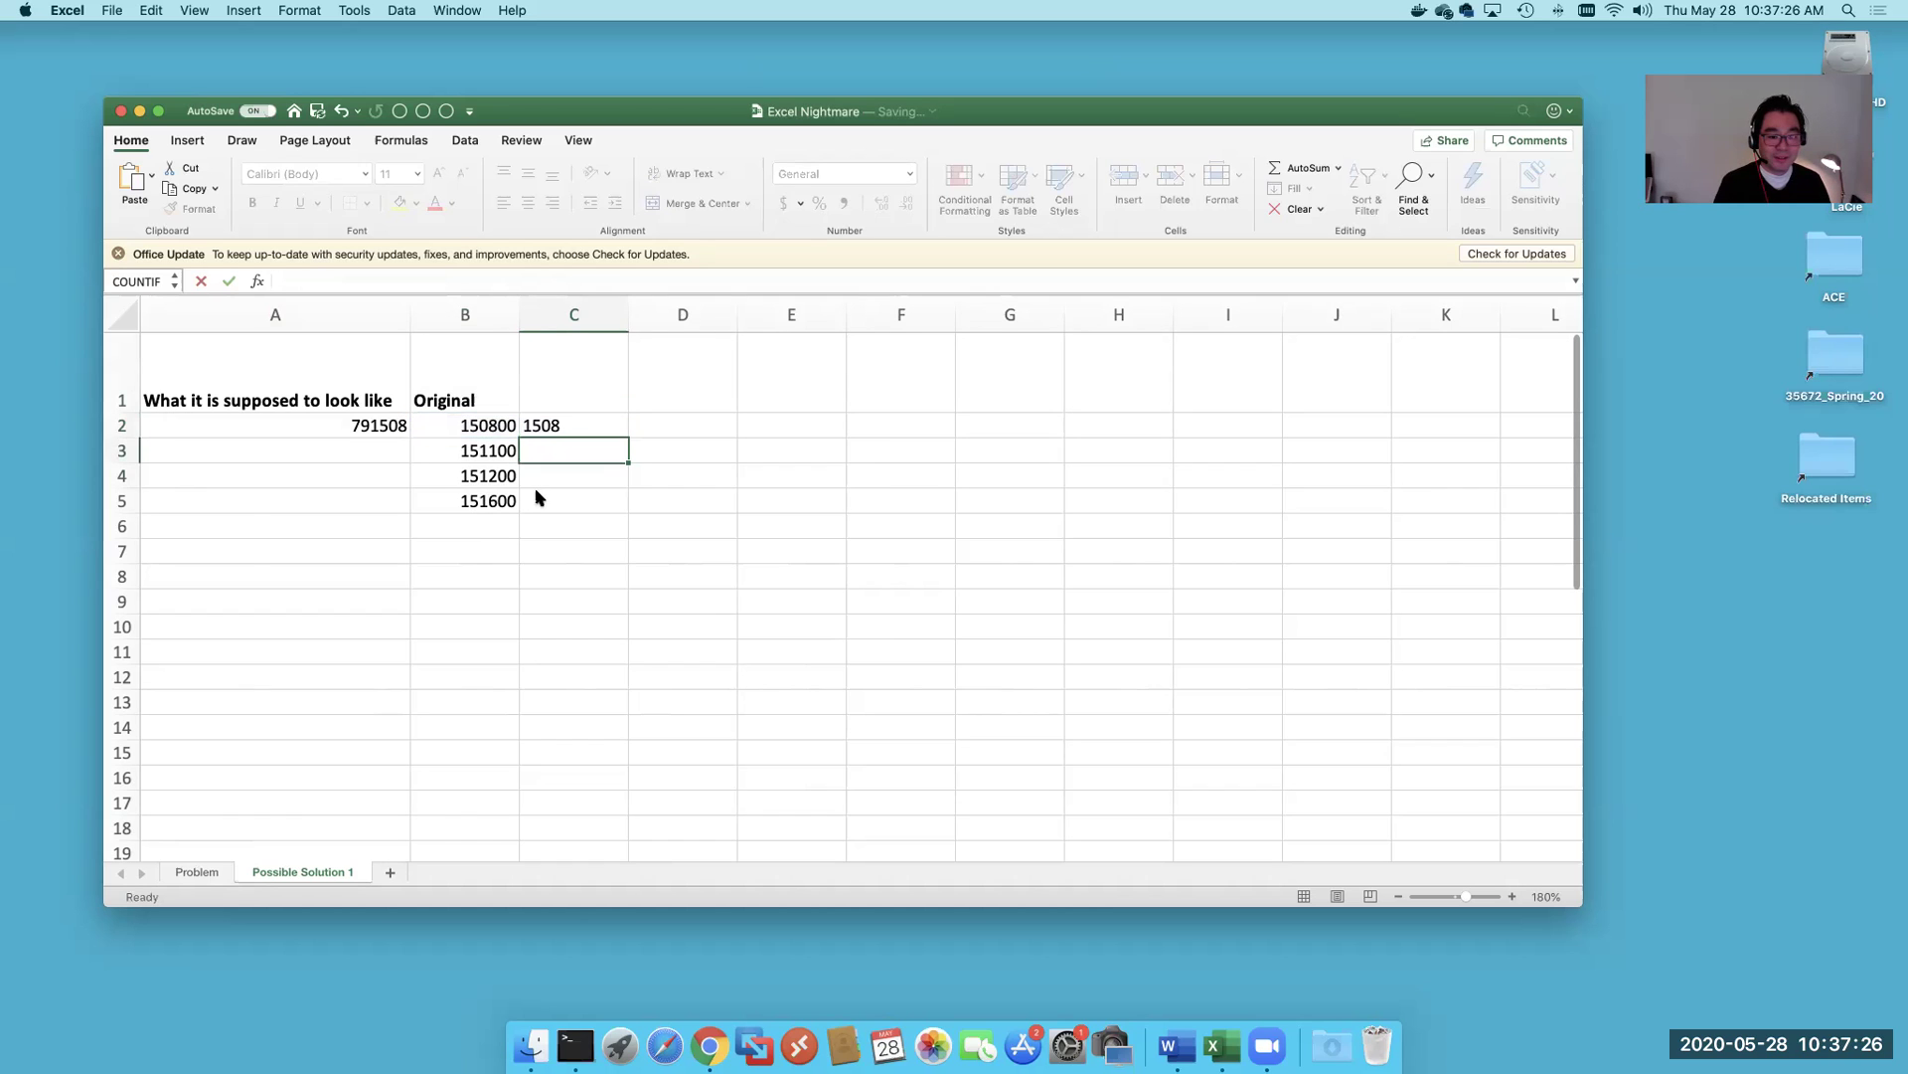
click(572, 429)
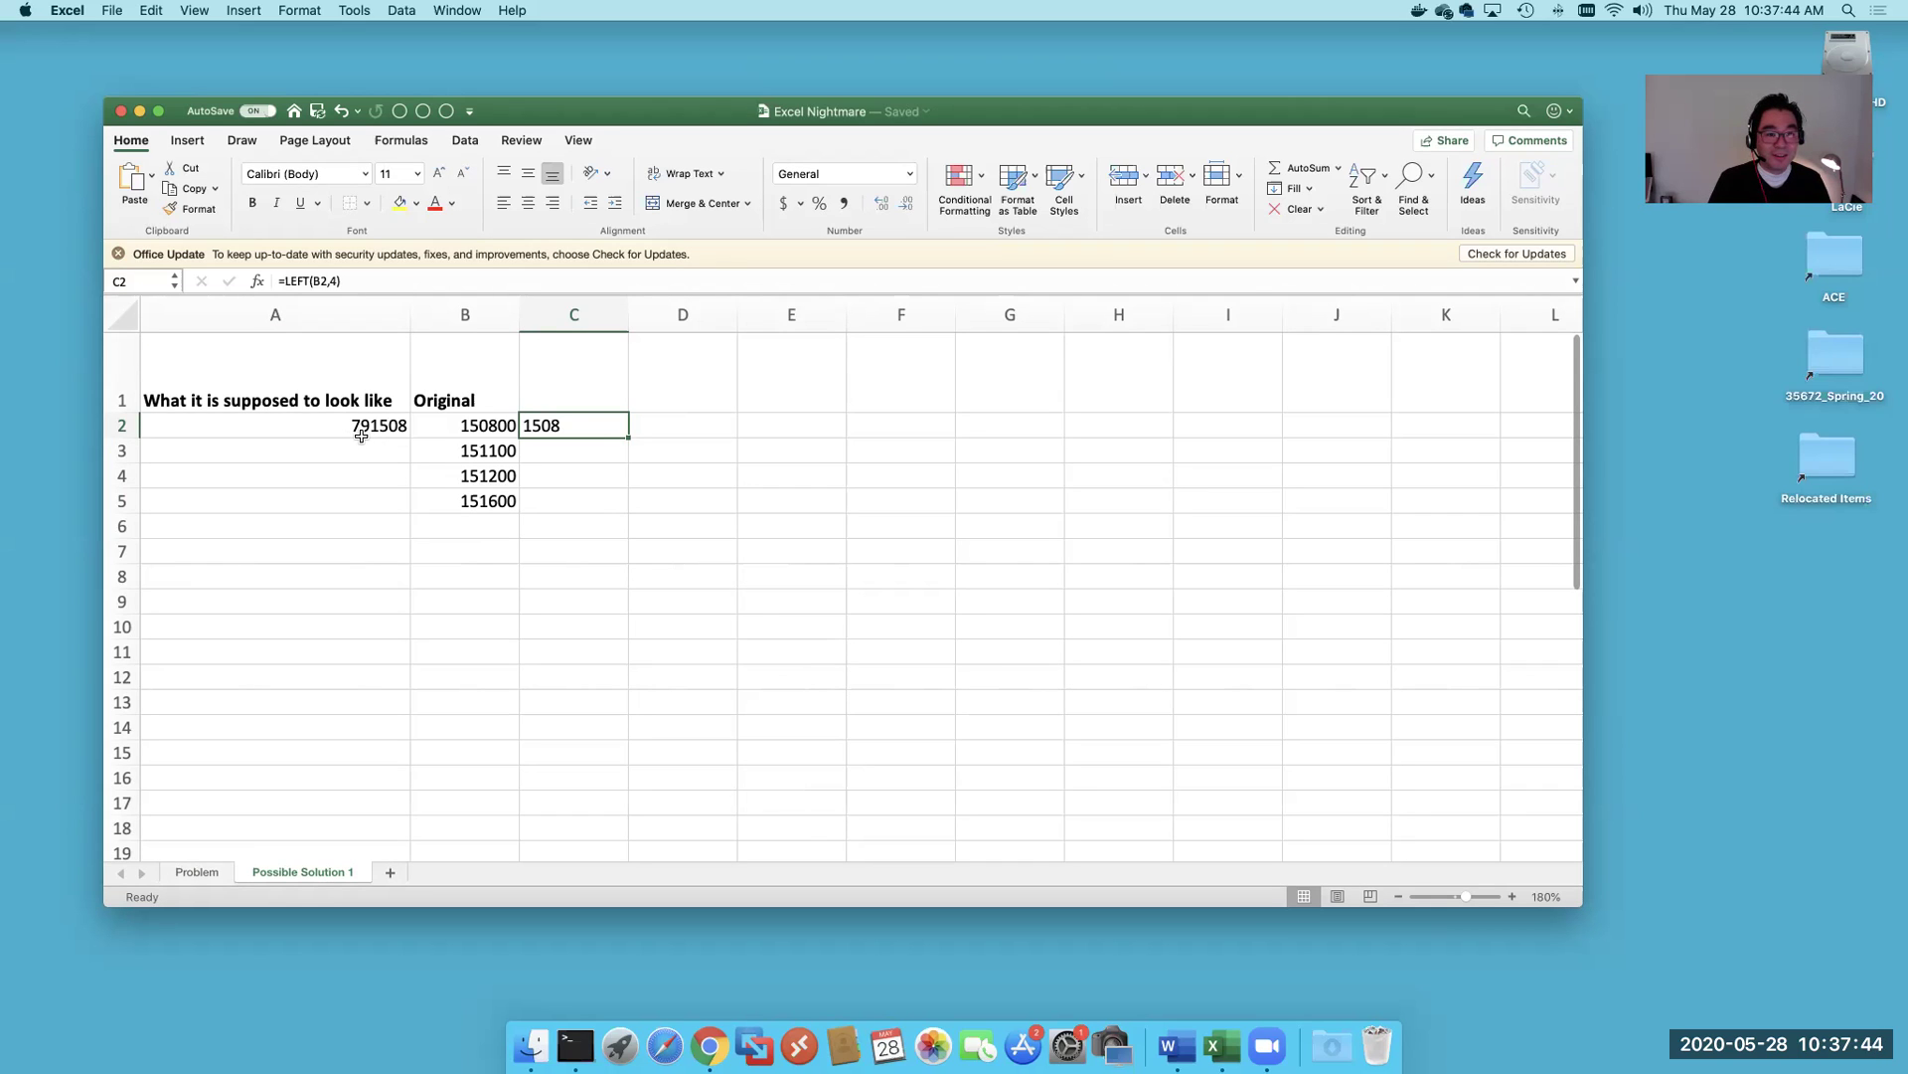
- Insert a column before the Original column and title it "New Prefix" in B1
click(468, 316)
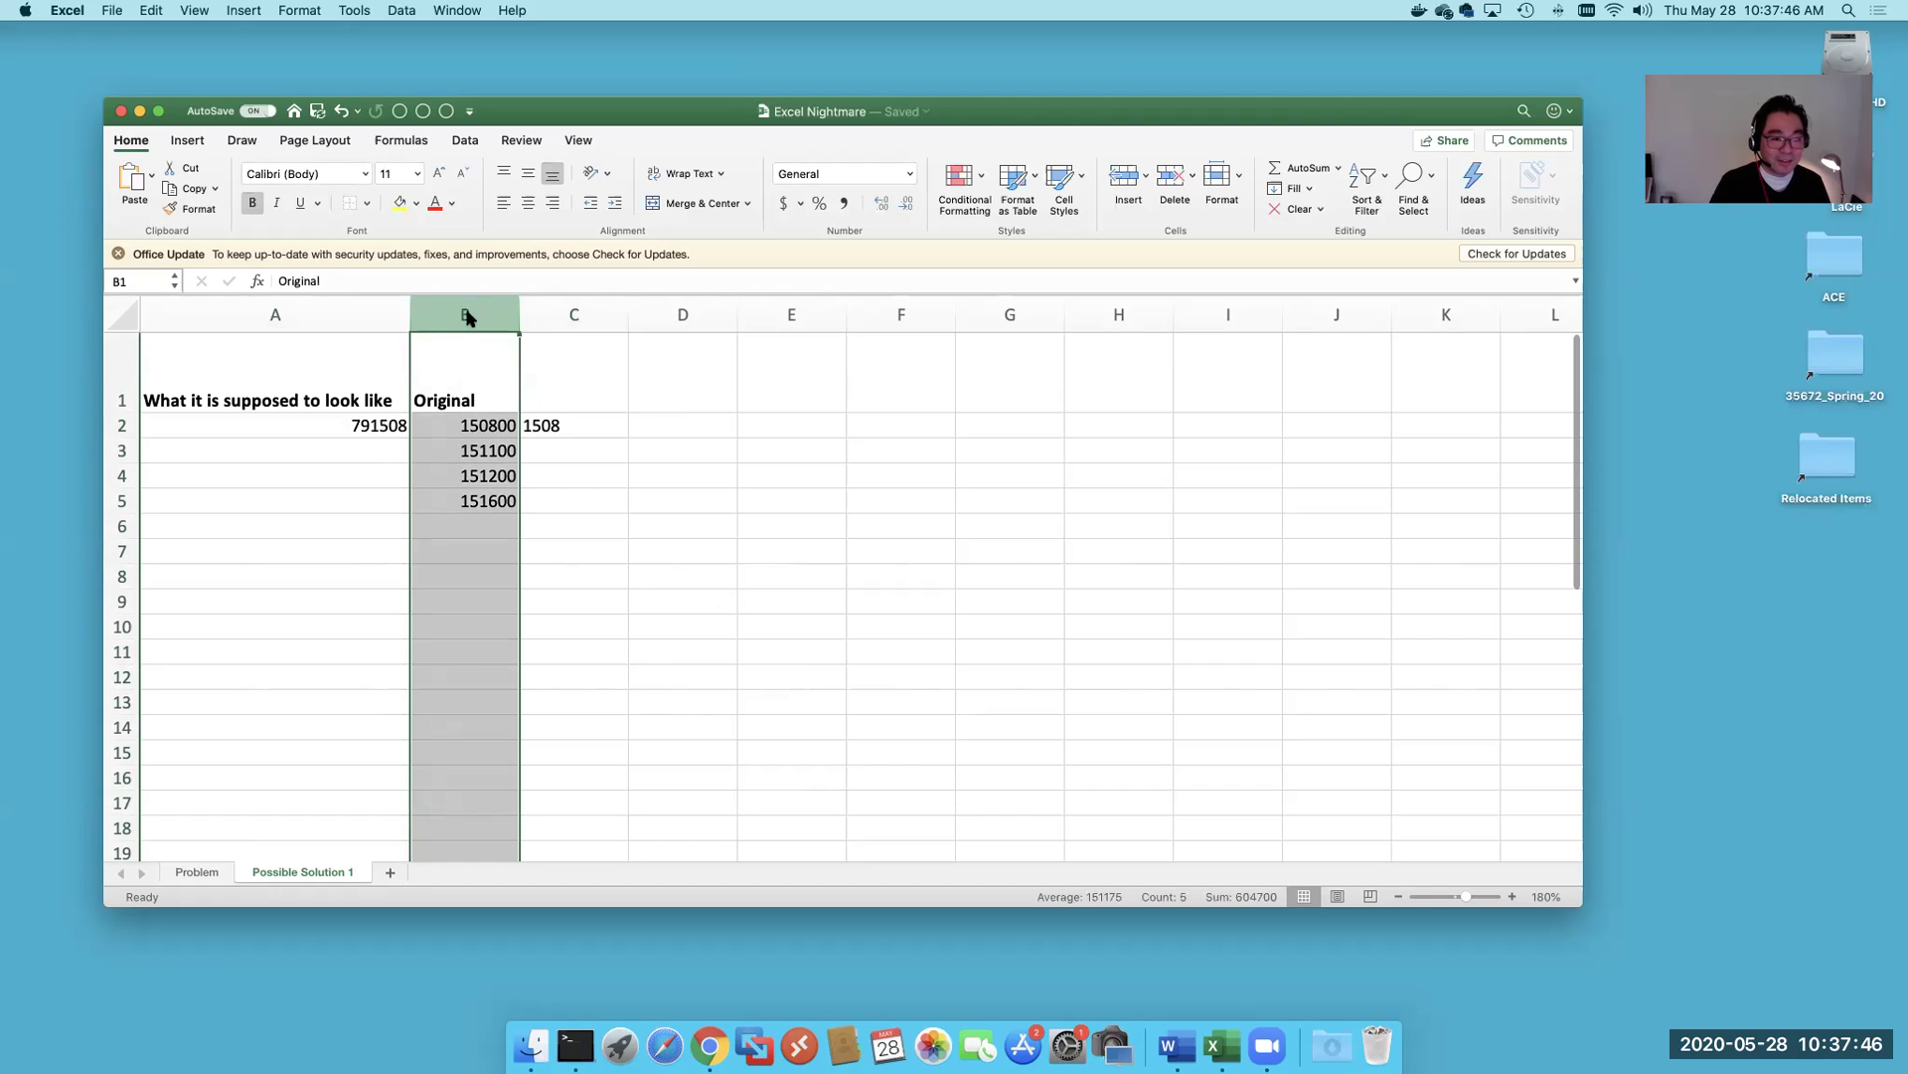
right_click(467, 312)
click(501, 407)
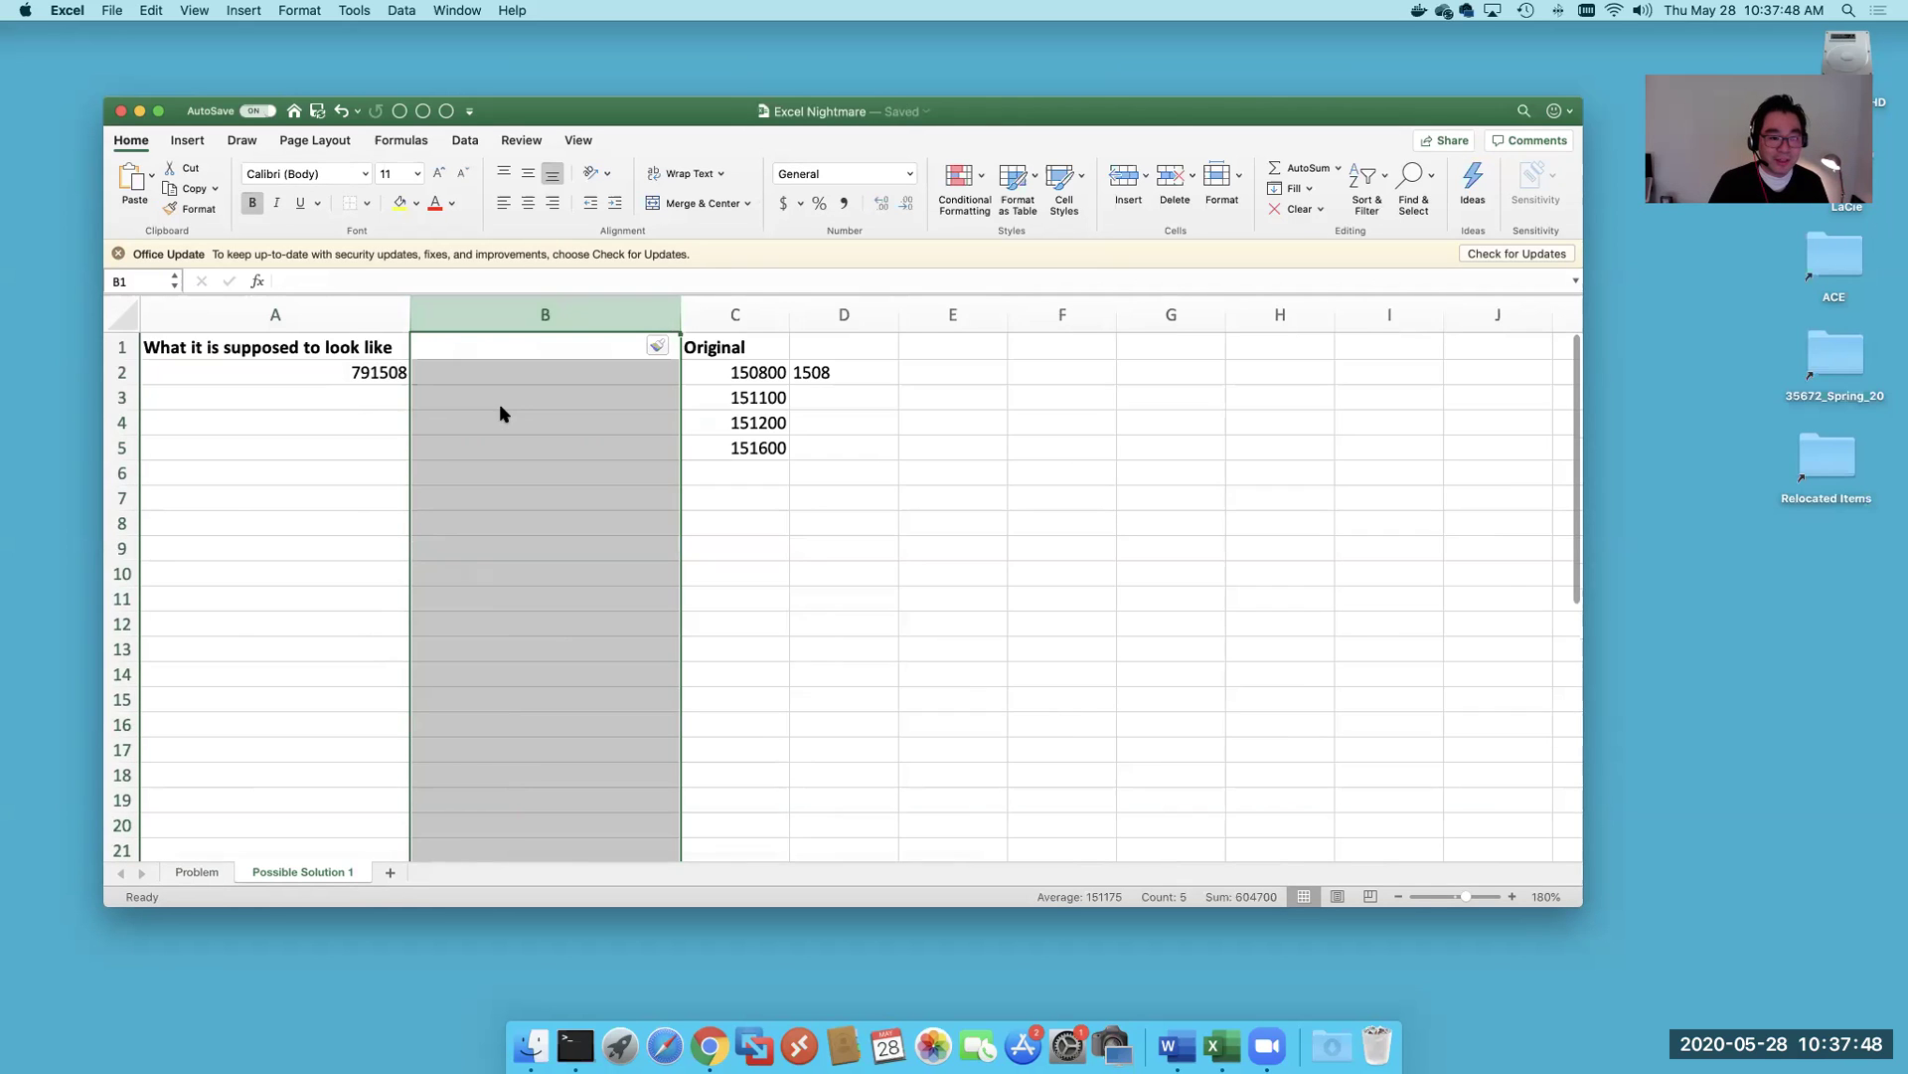
double_click(492, 346)
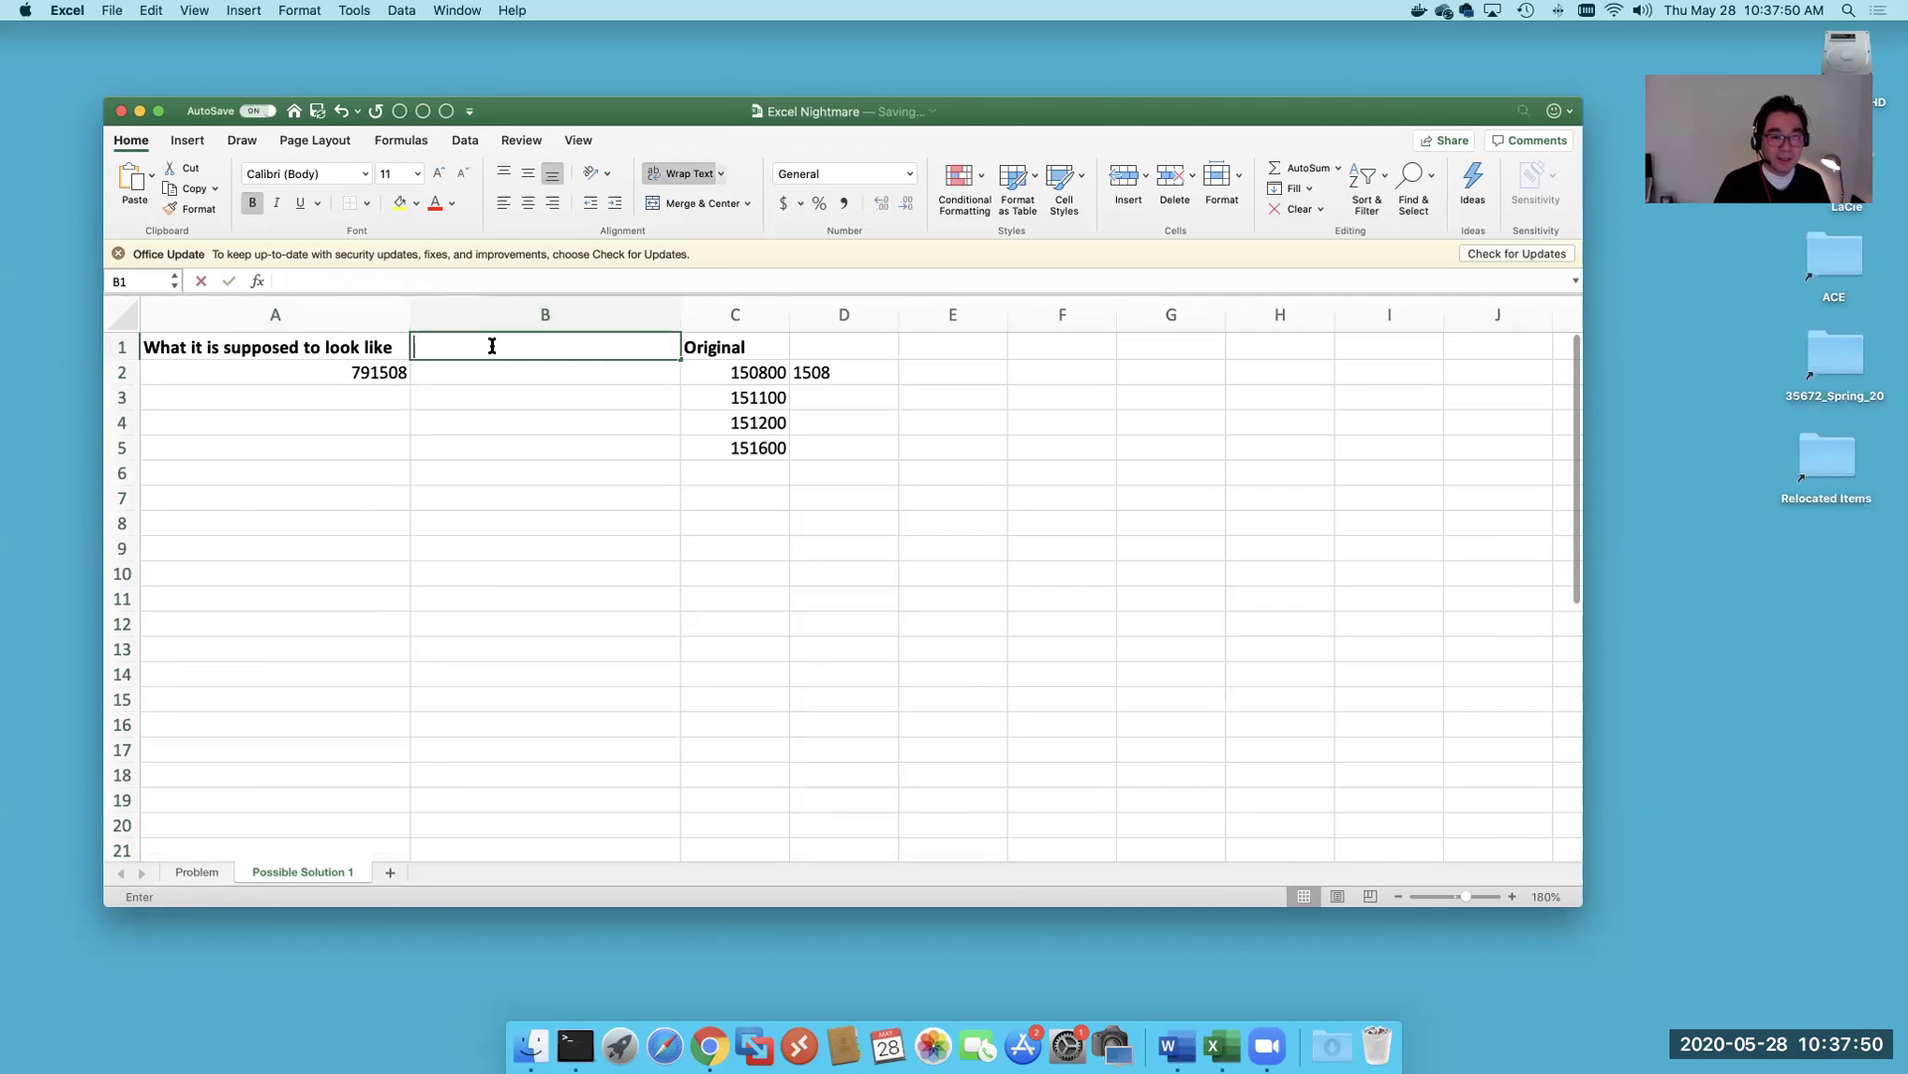
text(Ne)
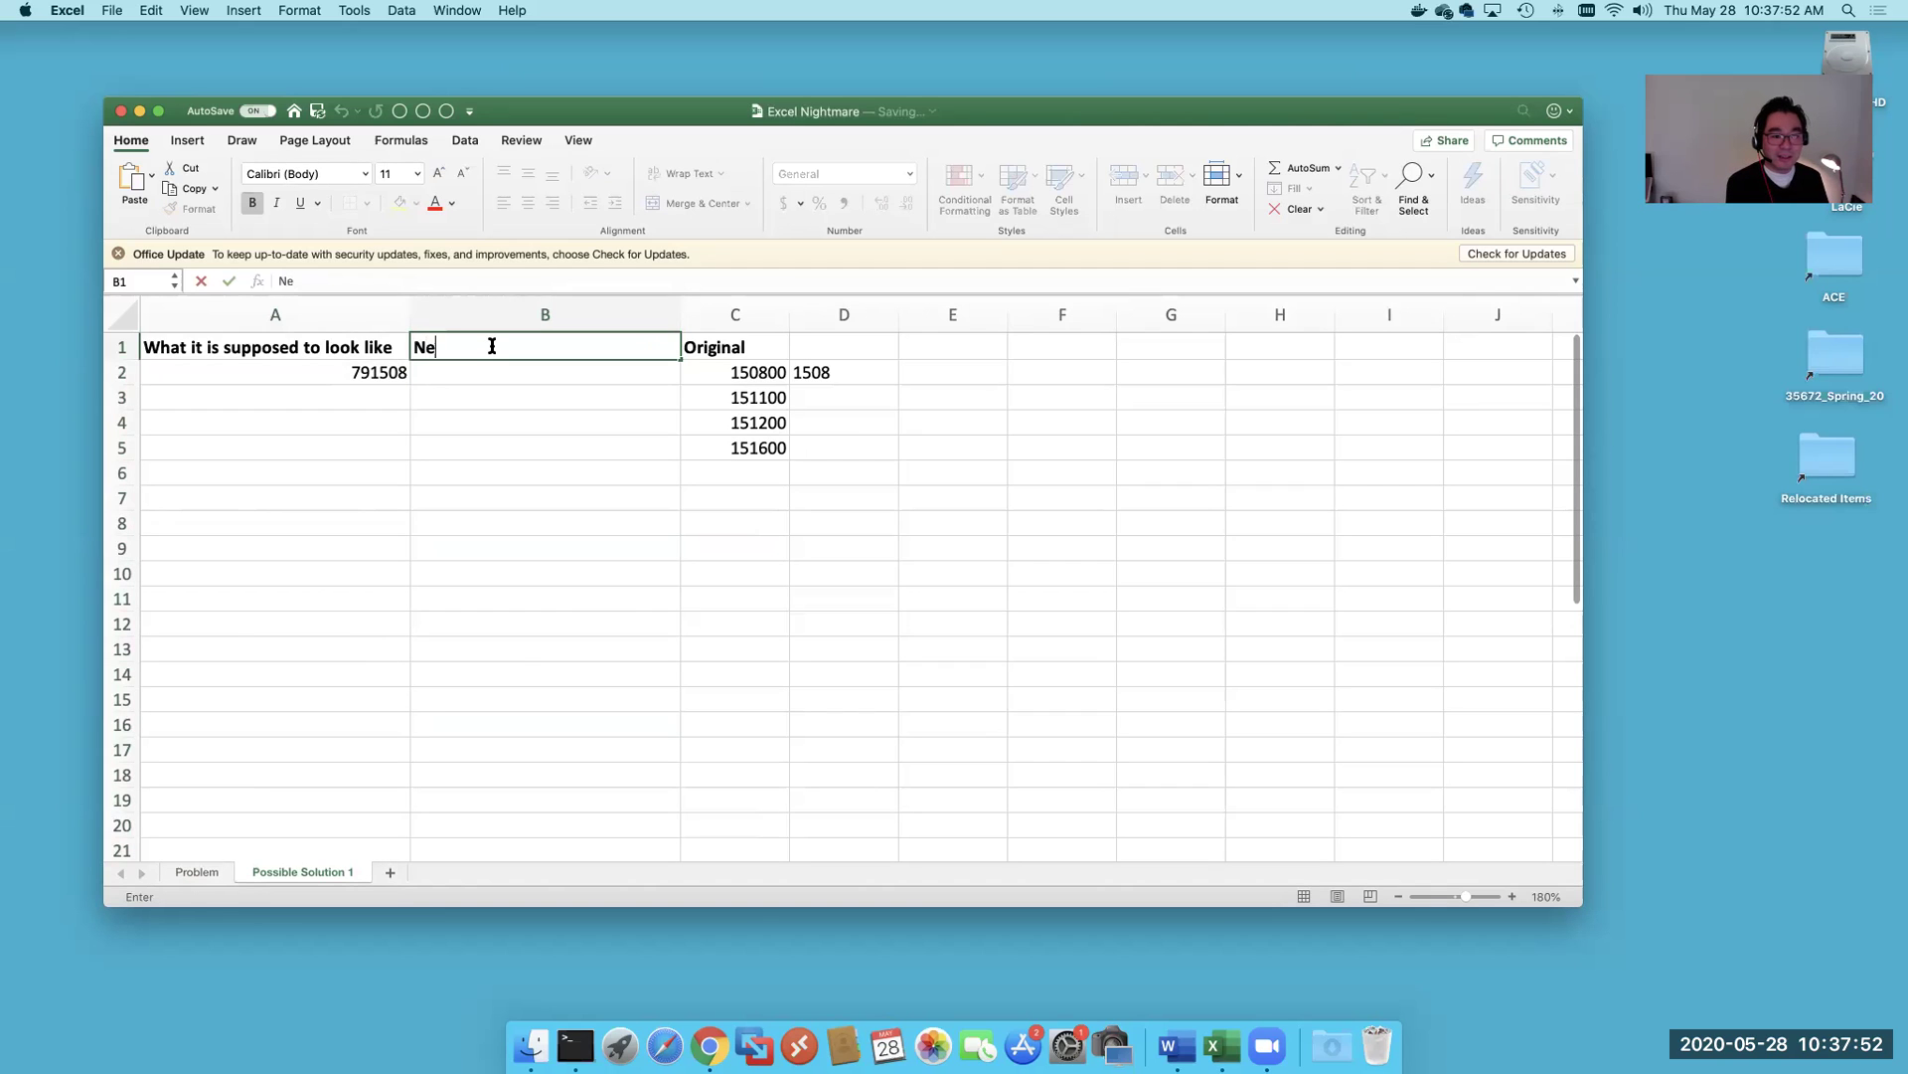
text(w Prefix)
key(Return)
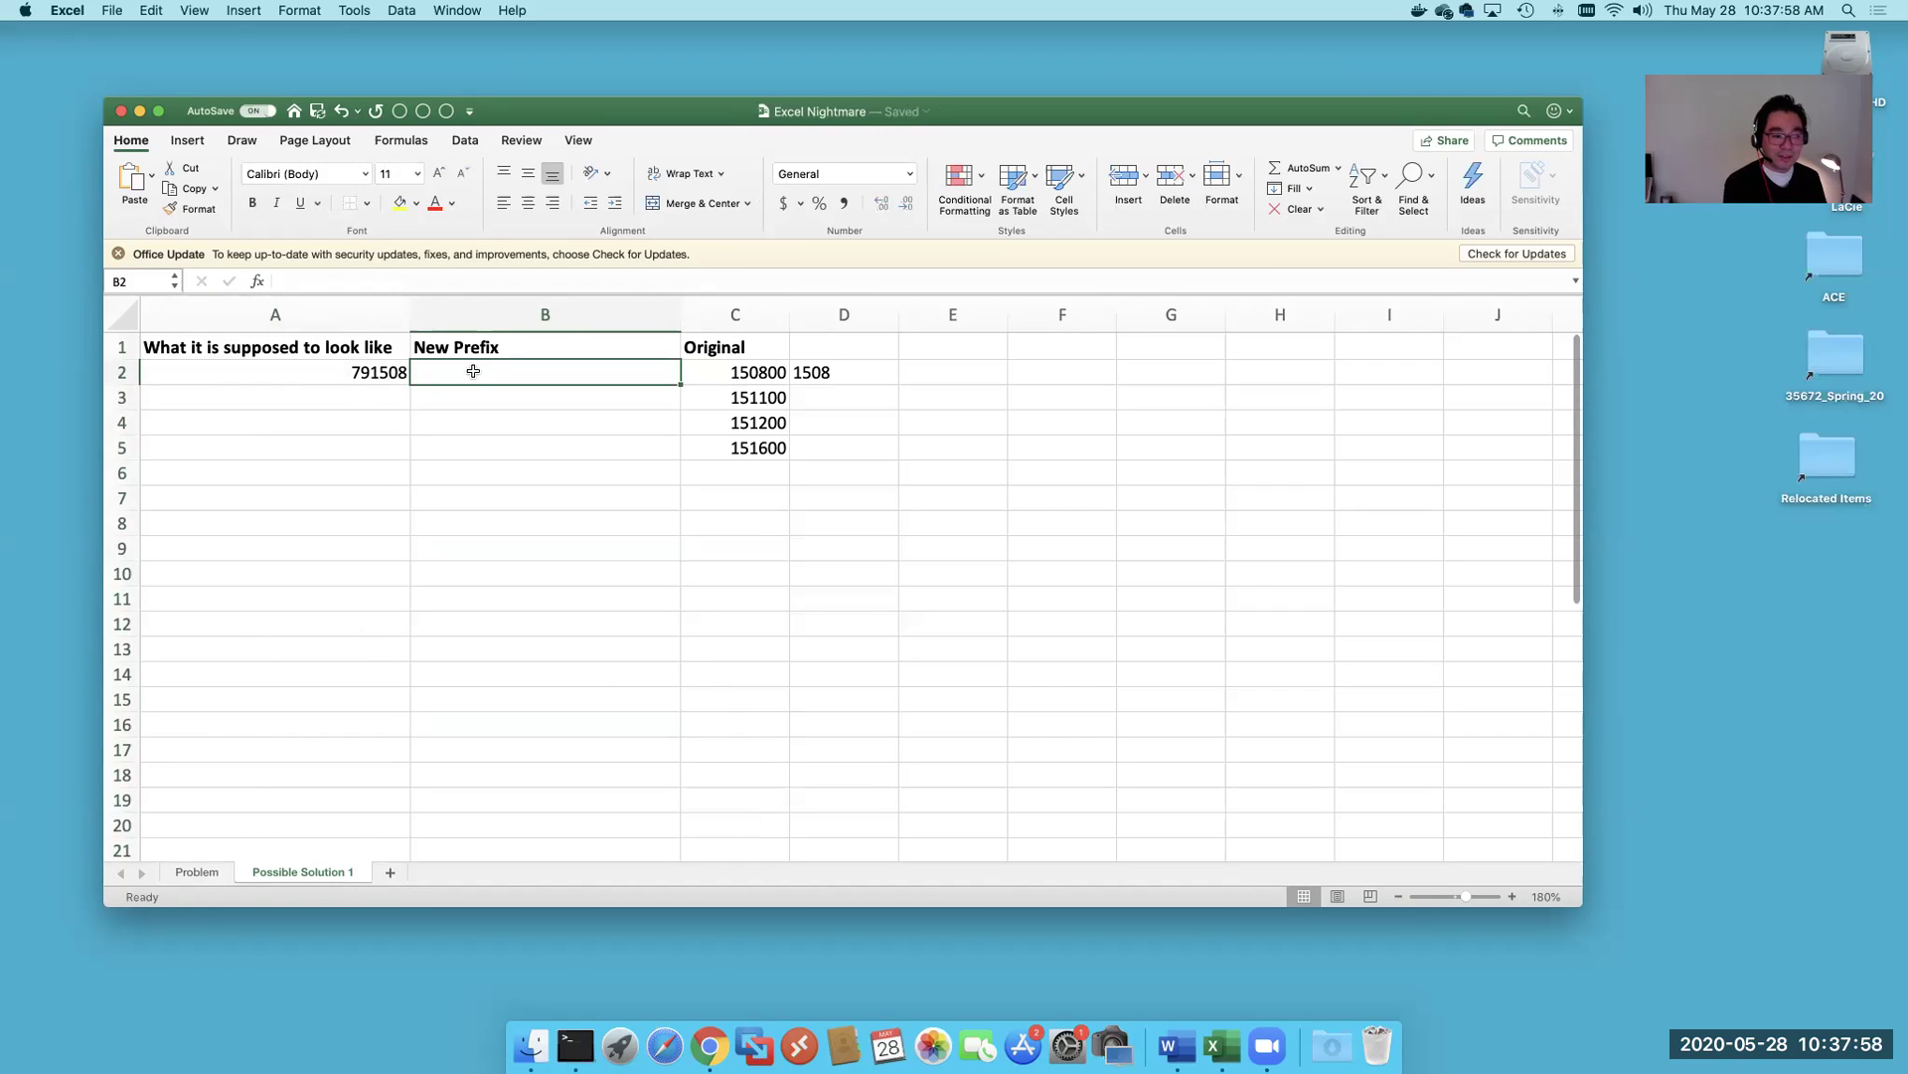
- Enter 79 as the new prefix in B2 and narrow column B to fit its heading
text(79)
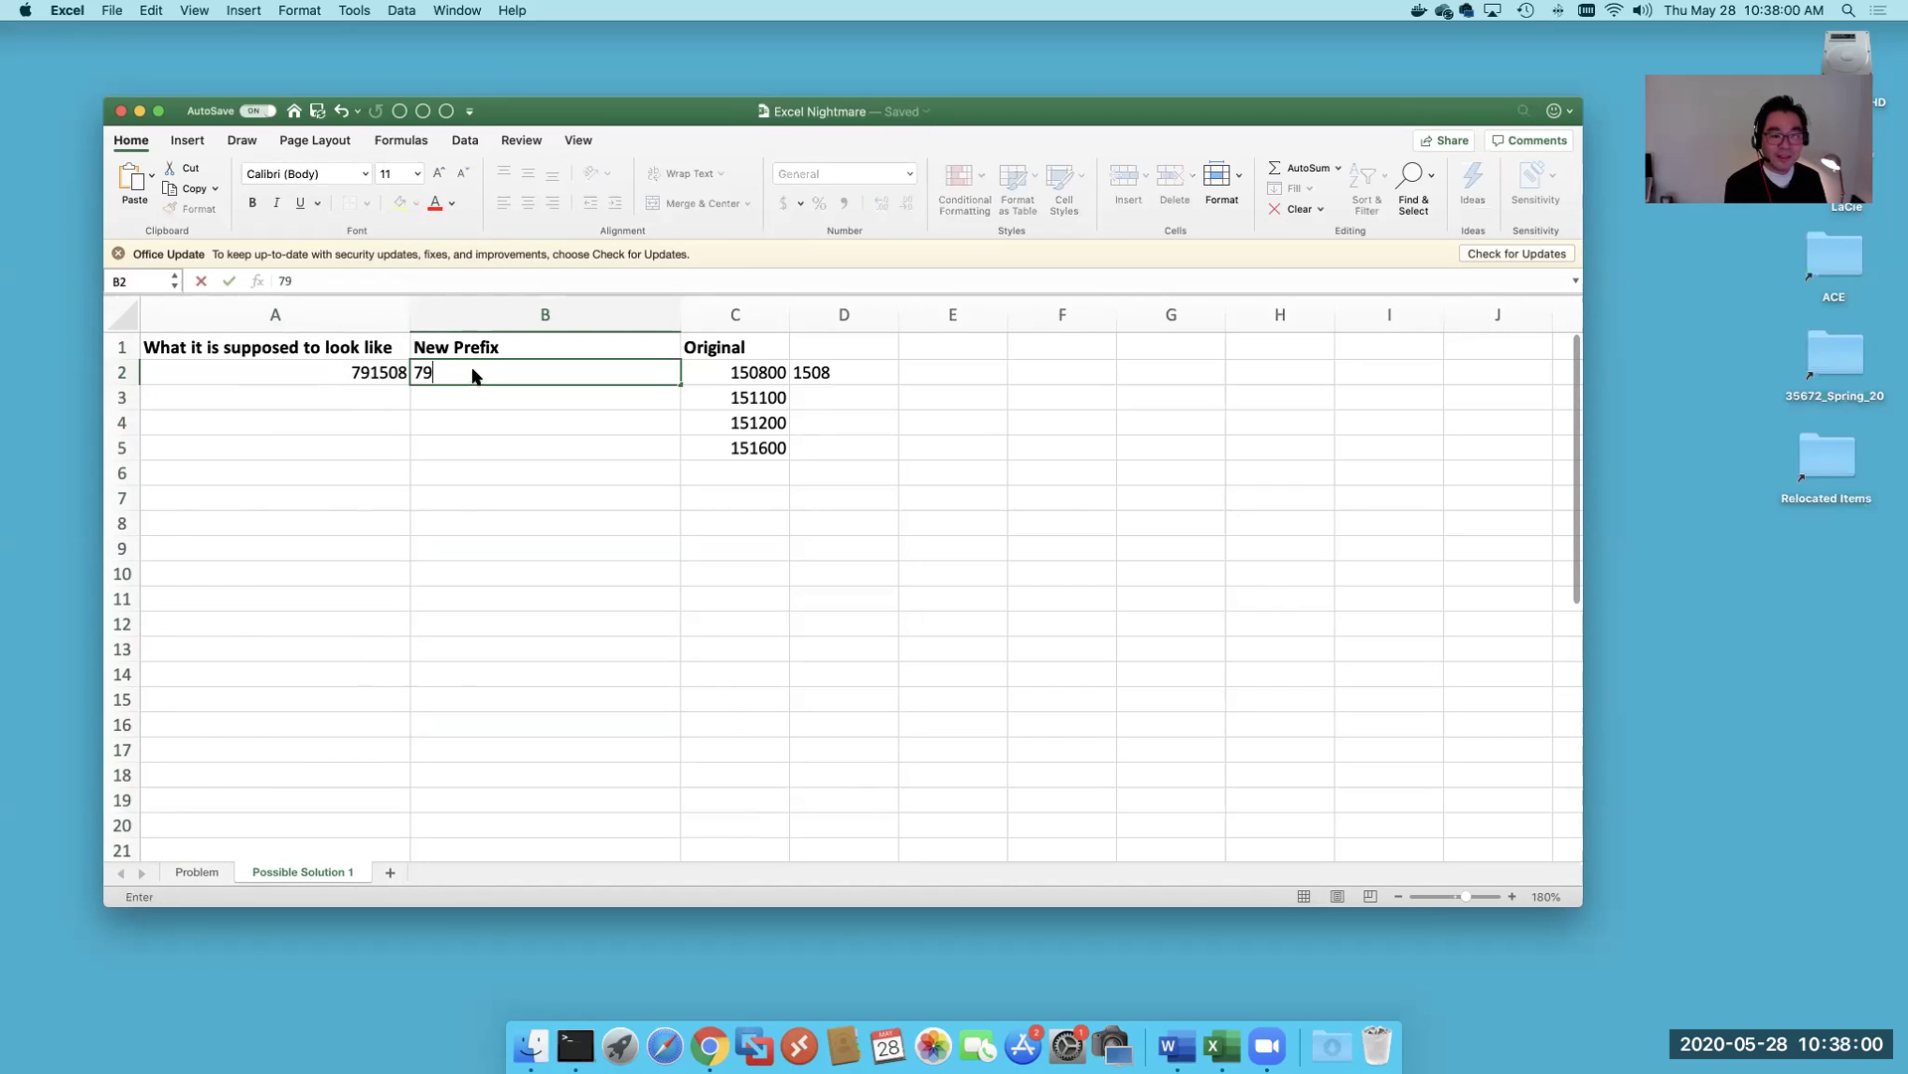
key(Return)
click(503, 364)
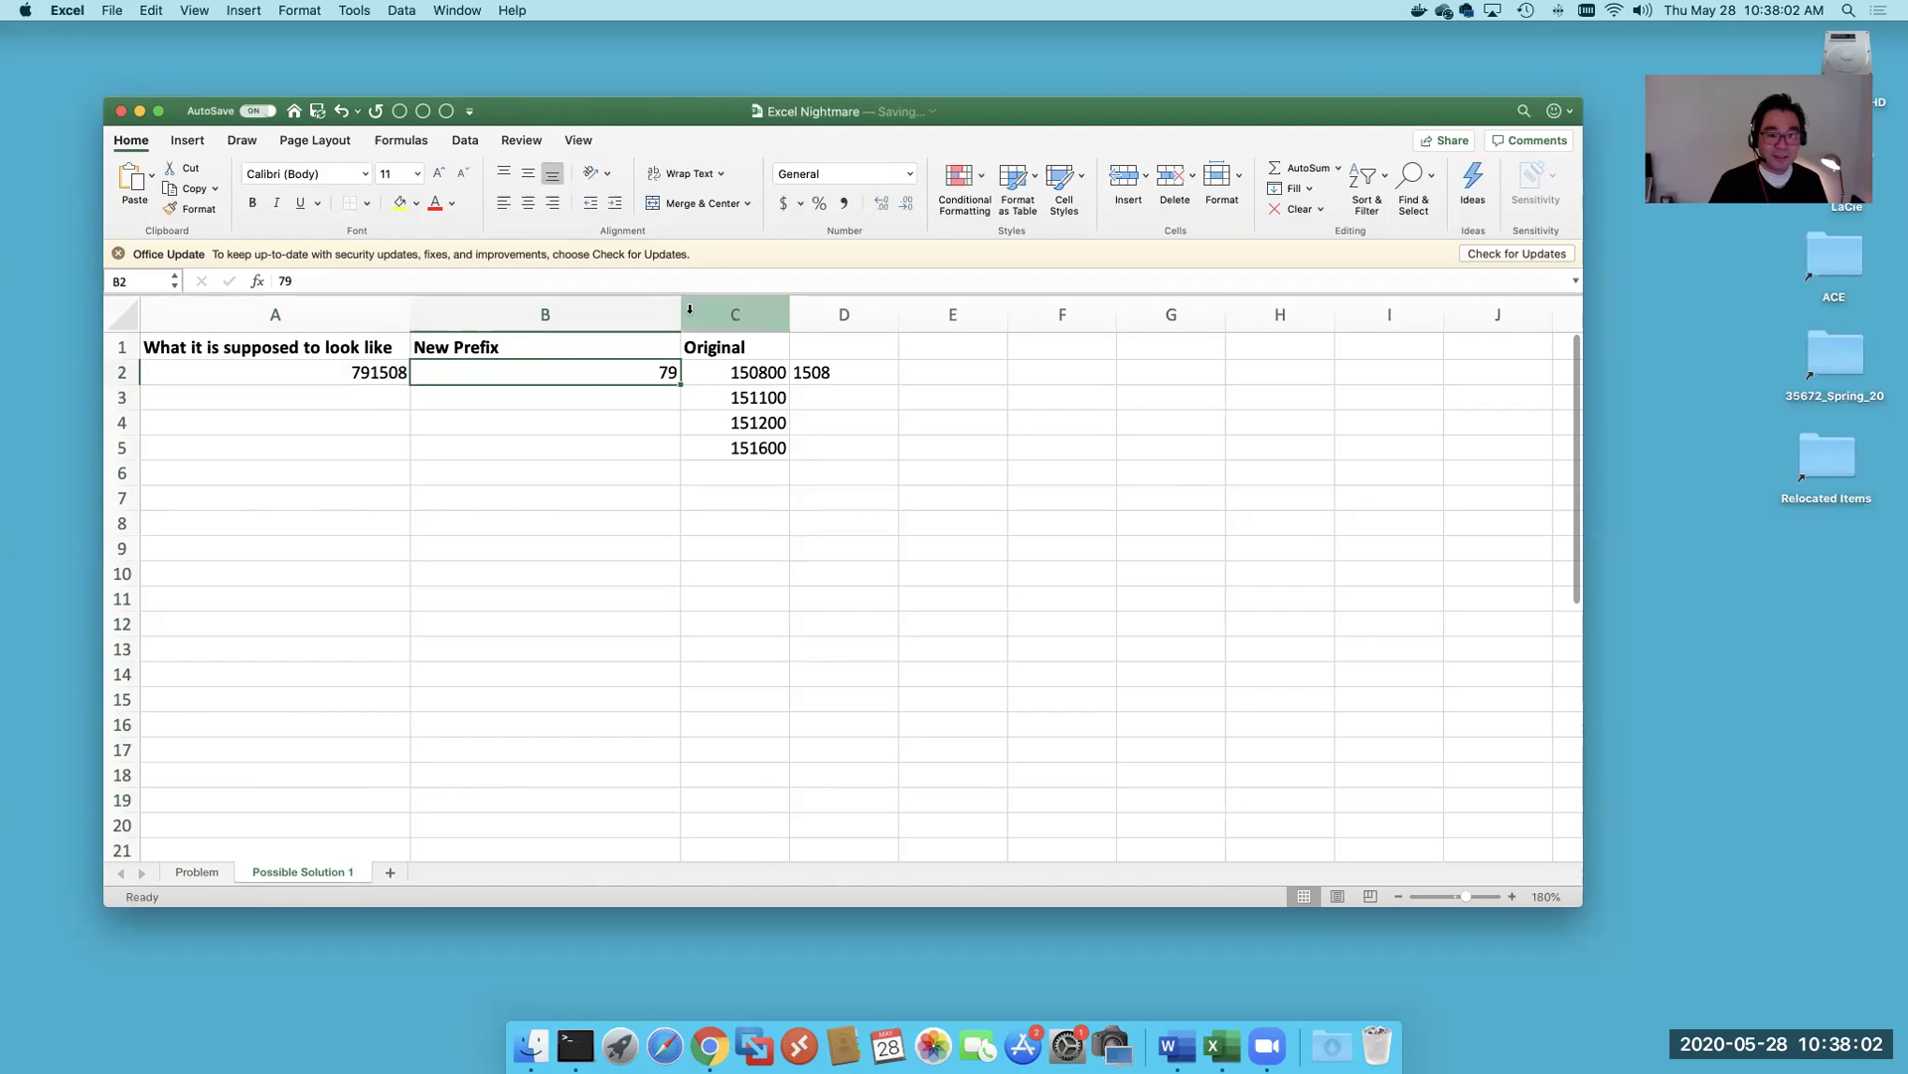
drag(683, 309, 509, 308)
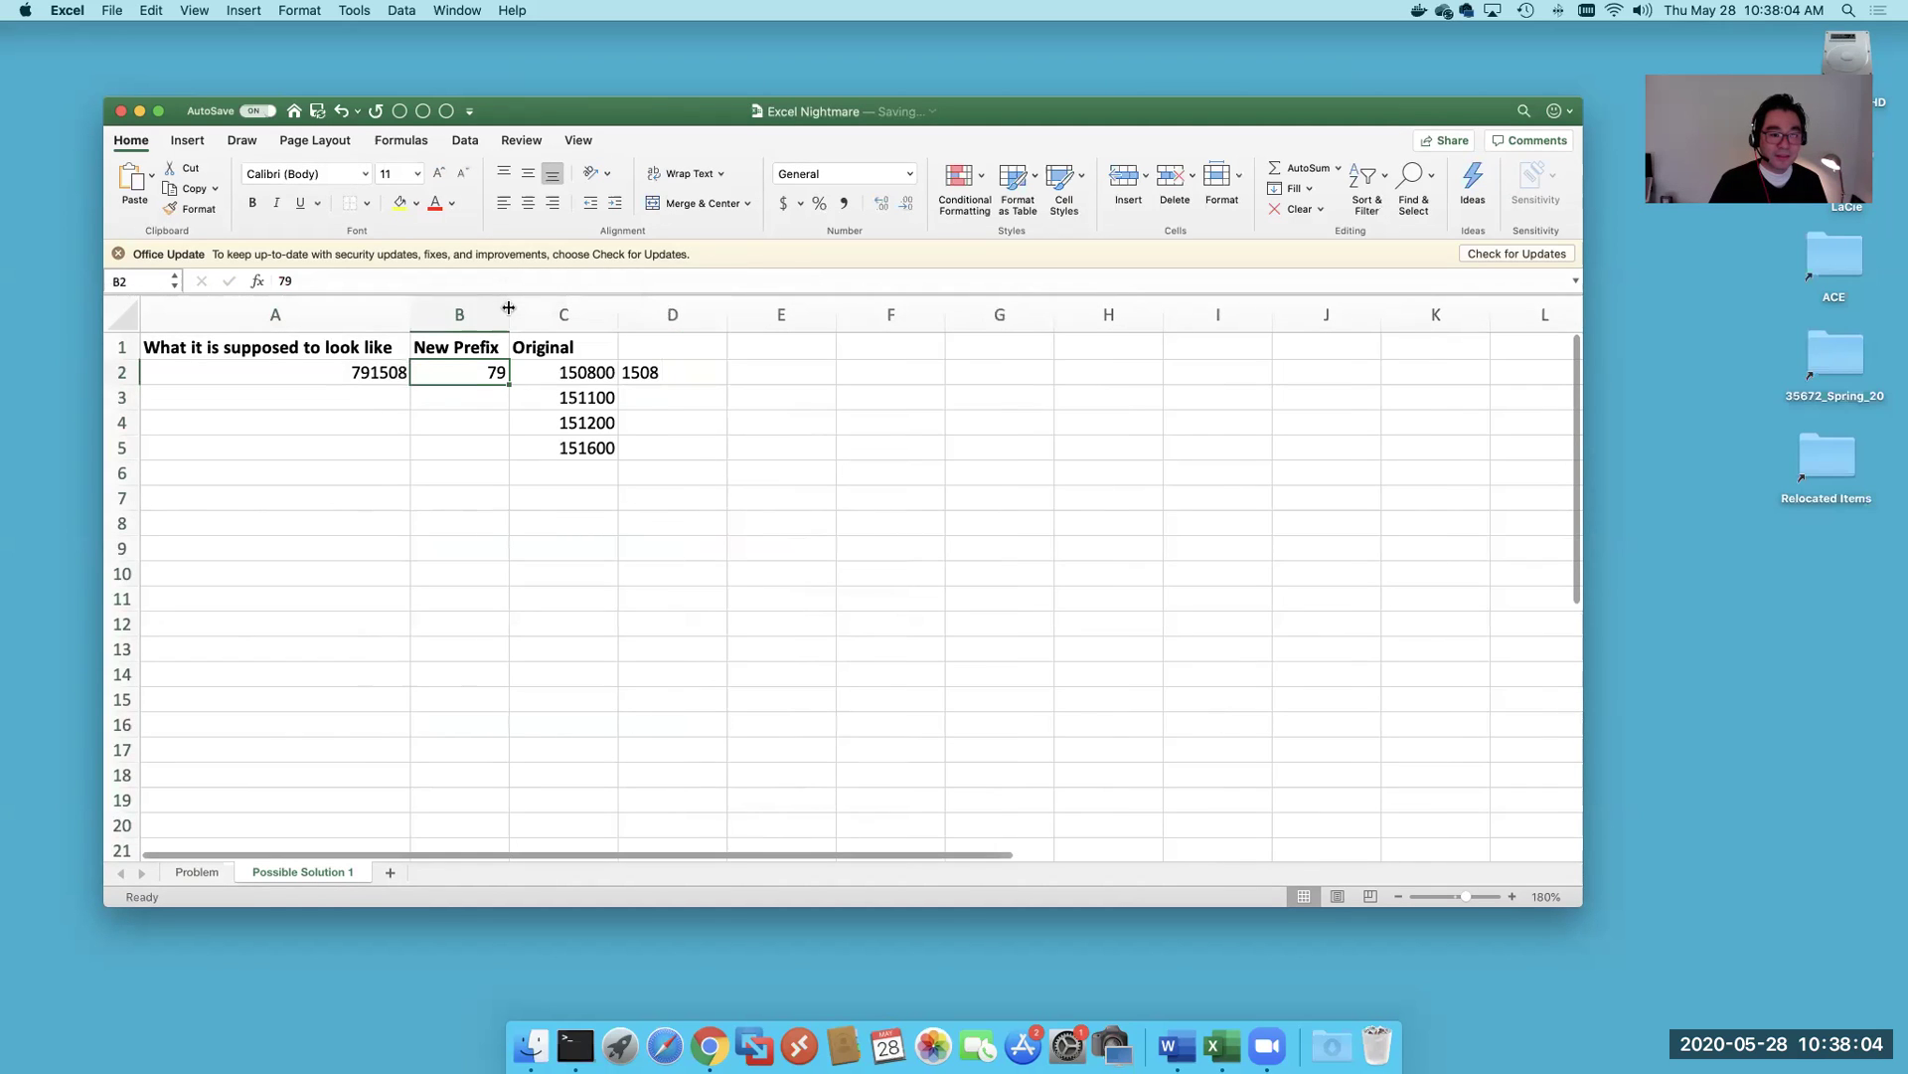
- Add the bold heading "First 4" in D1 above the extracted digits
click(660, 369)
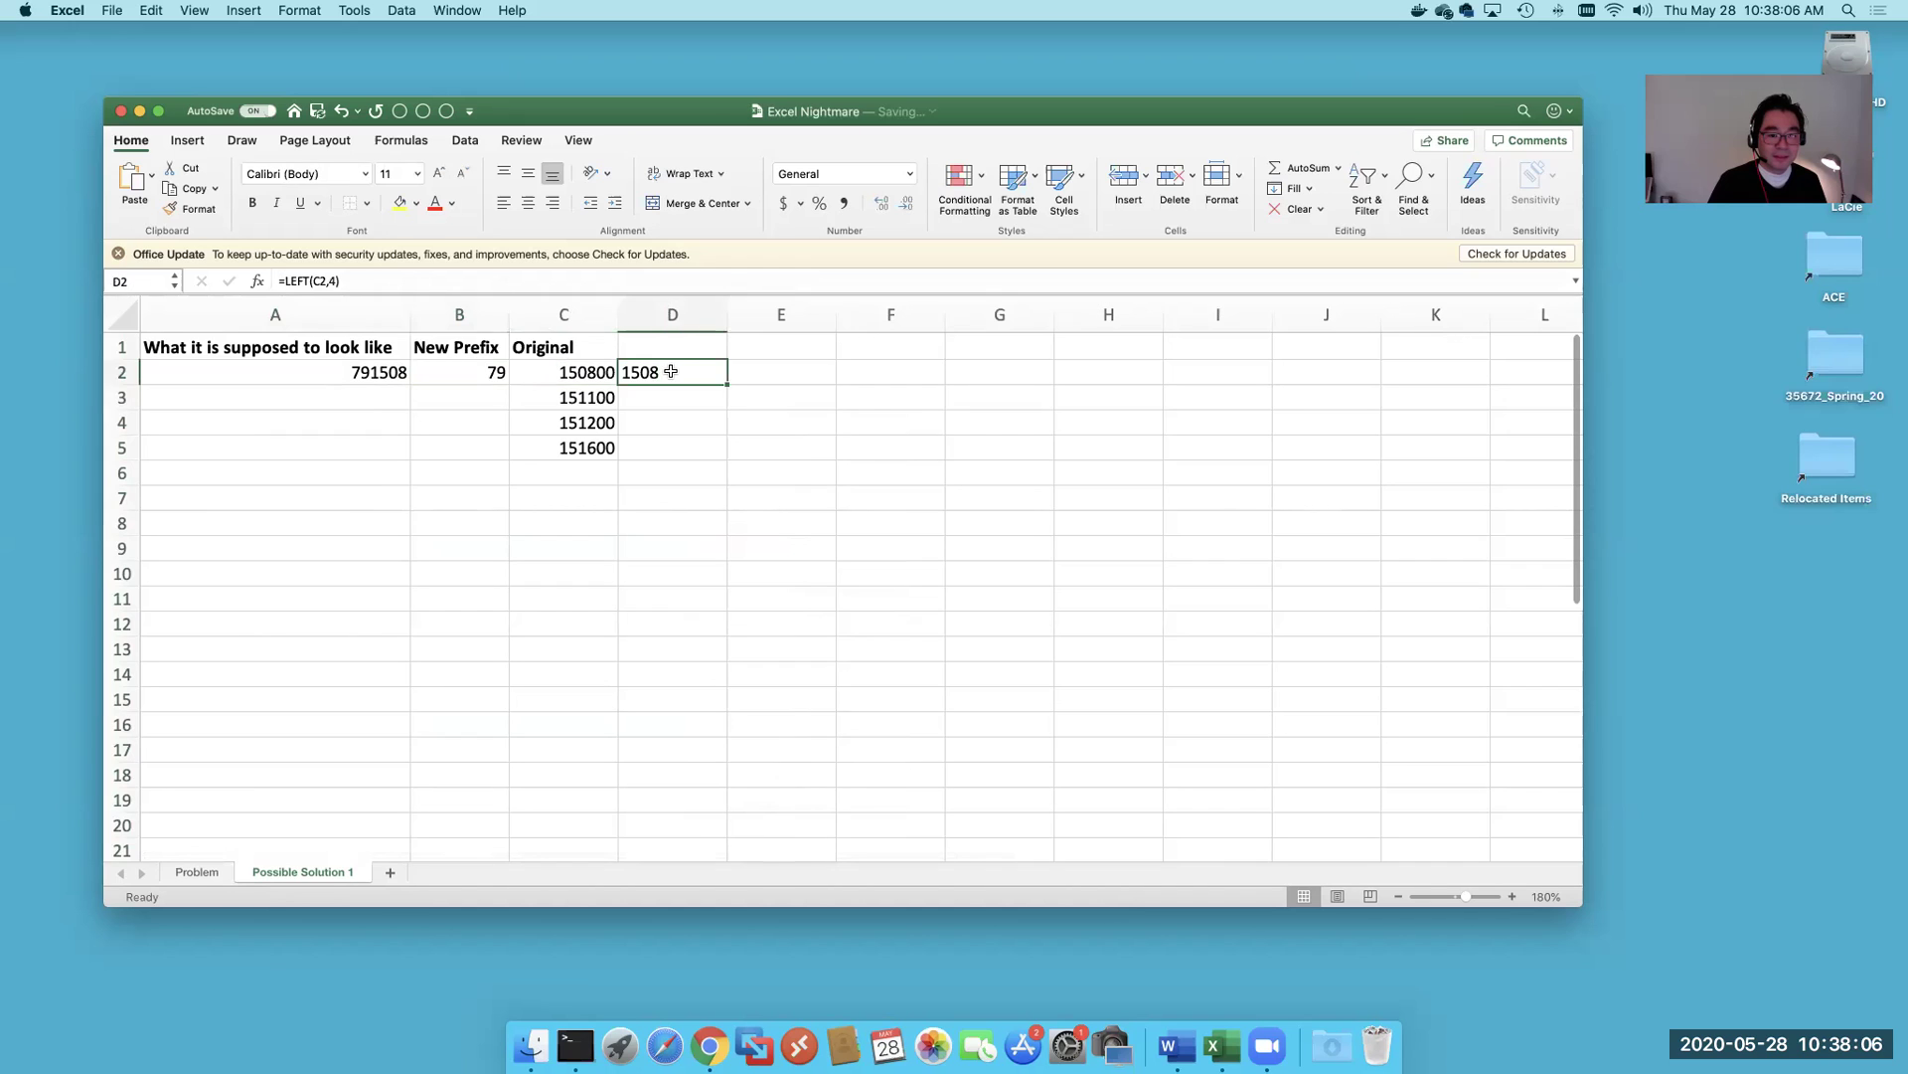
click(669, 348)
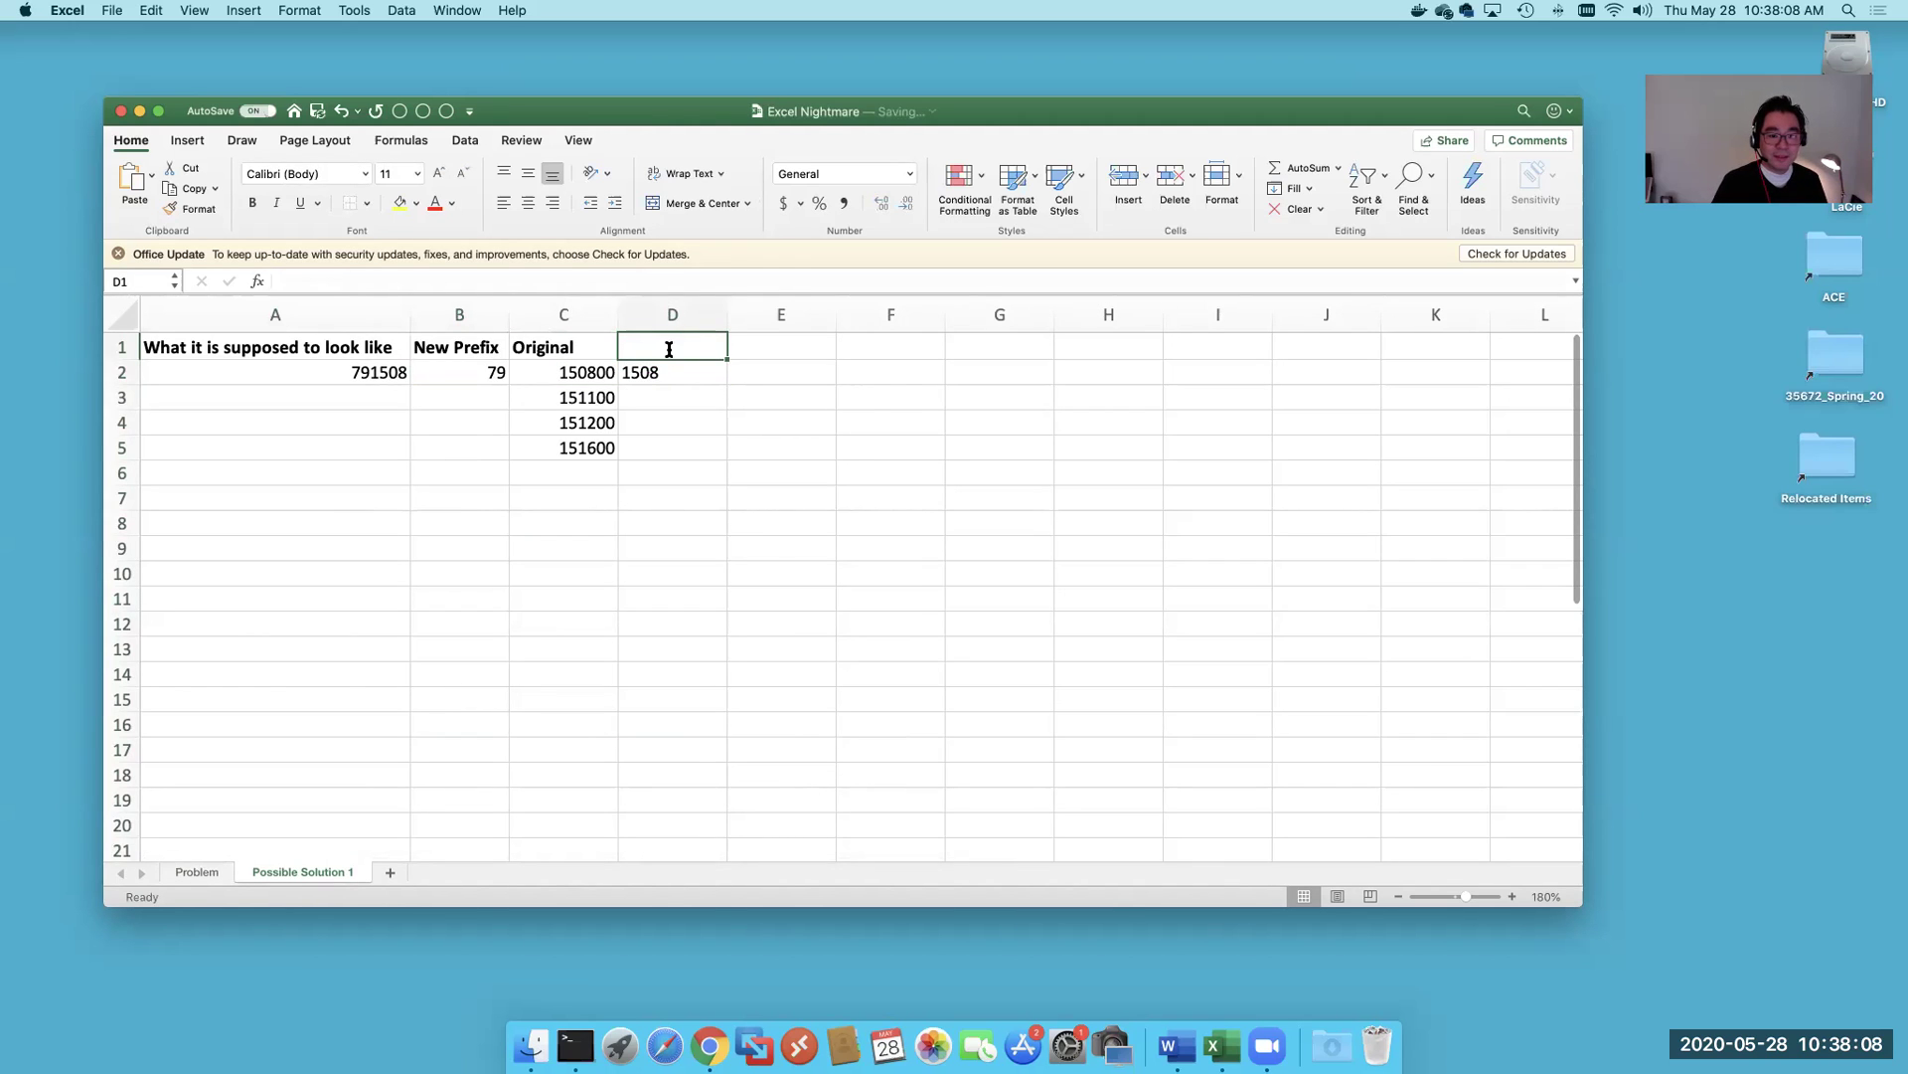
double_click(669, 348)
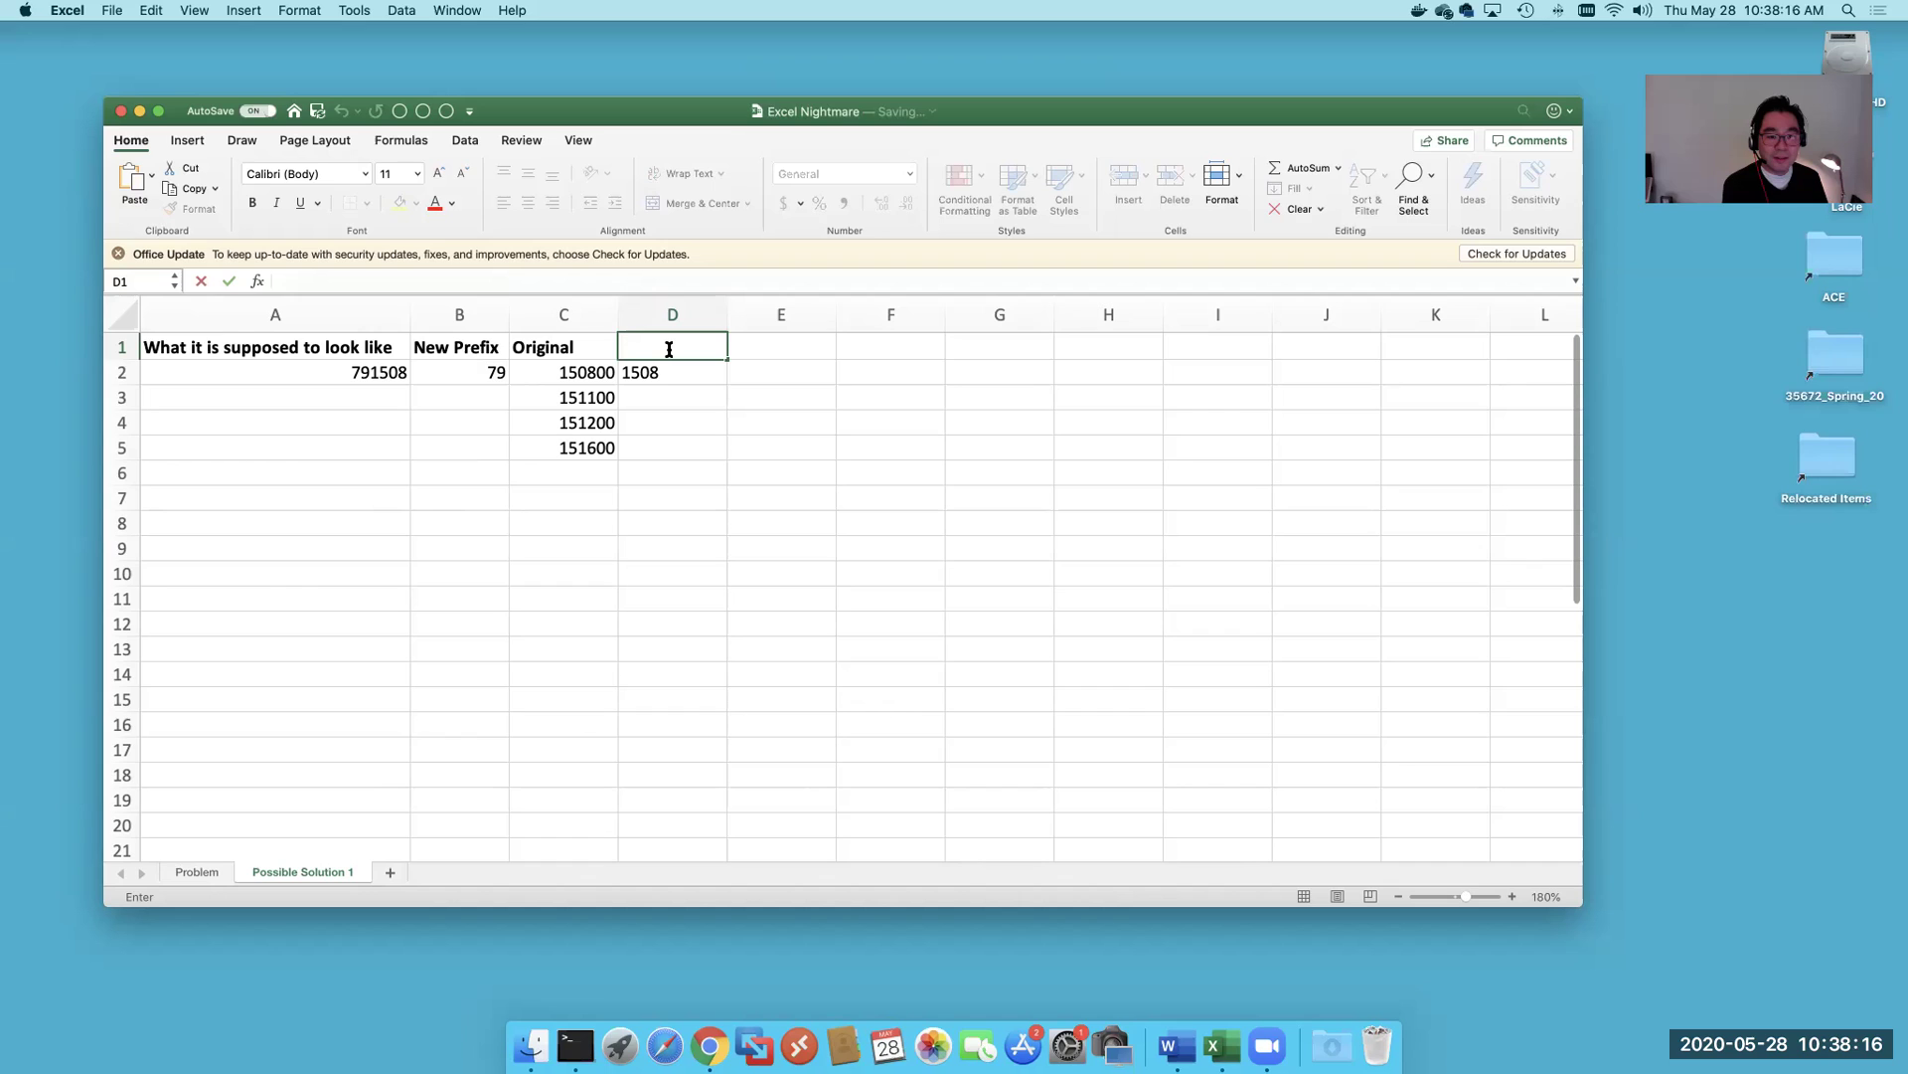
text(Strip out)
key(BackSpace)
key(BackSpace)
key(BackSpace)
key(BackSpace)
key(BackSpace)
key(BackSpace)
key(BackSpace)
key(BackSpace)
key(BackSpace)
key(BackSpace)
text(First 4)
key(Return)
click(668, 349)
key(super+b)
key(Tab)
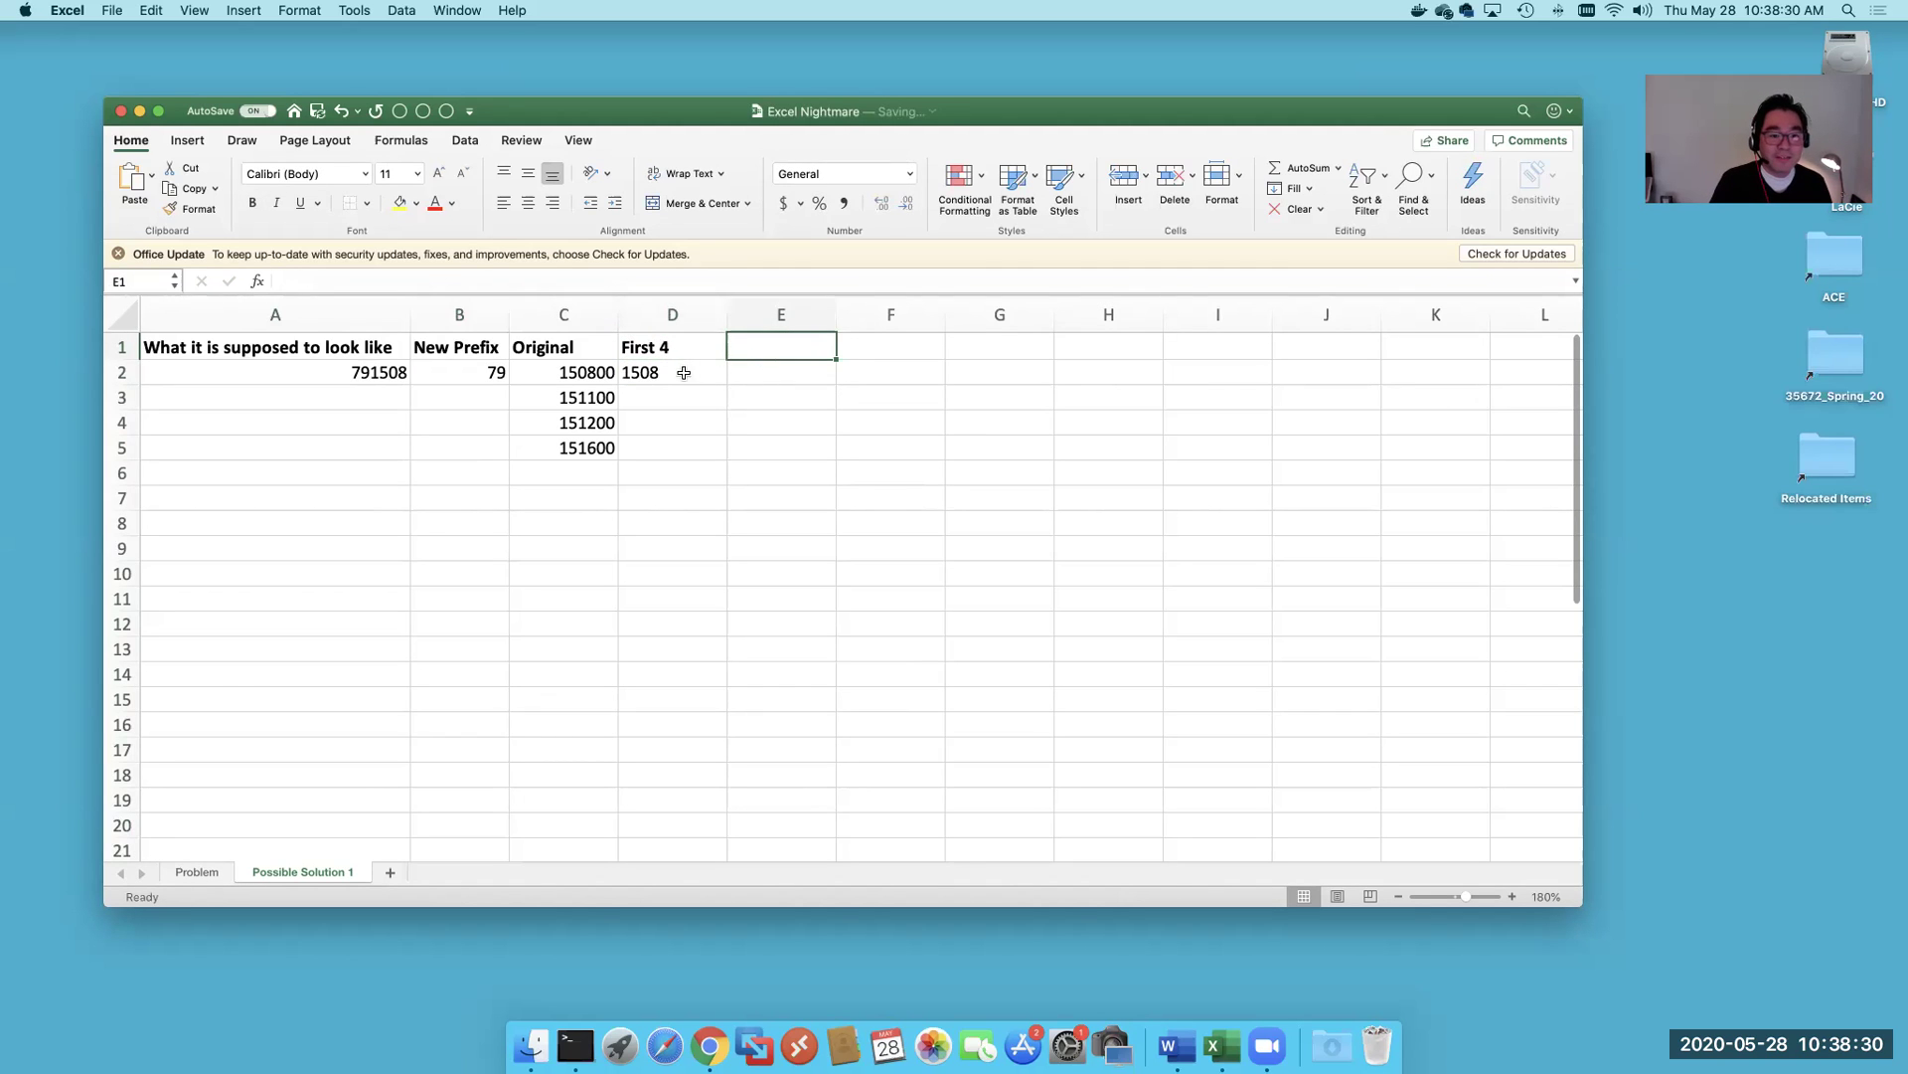
- Start a CONCATENATE formula in E2, beside the extracted first four digits
click(668, 373)
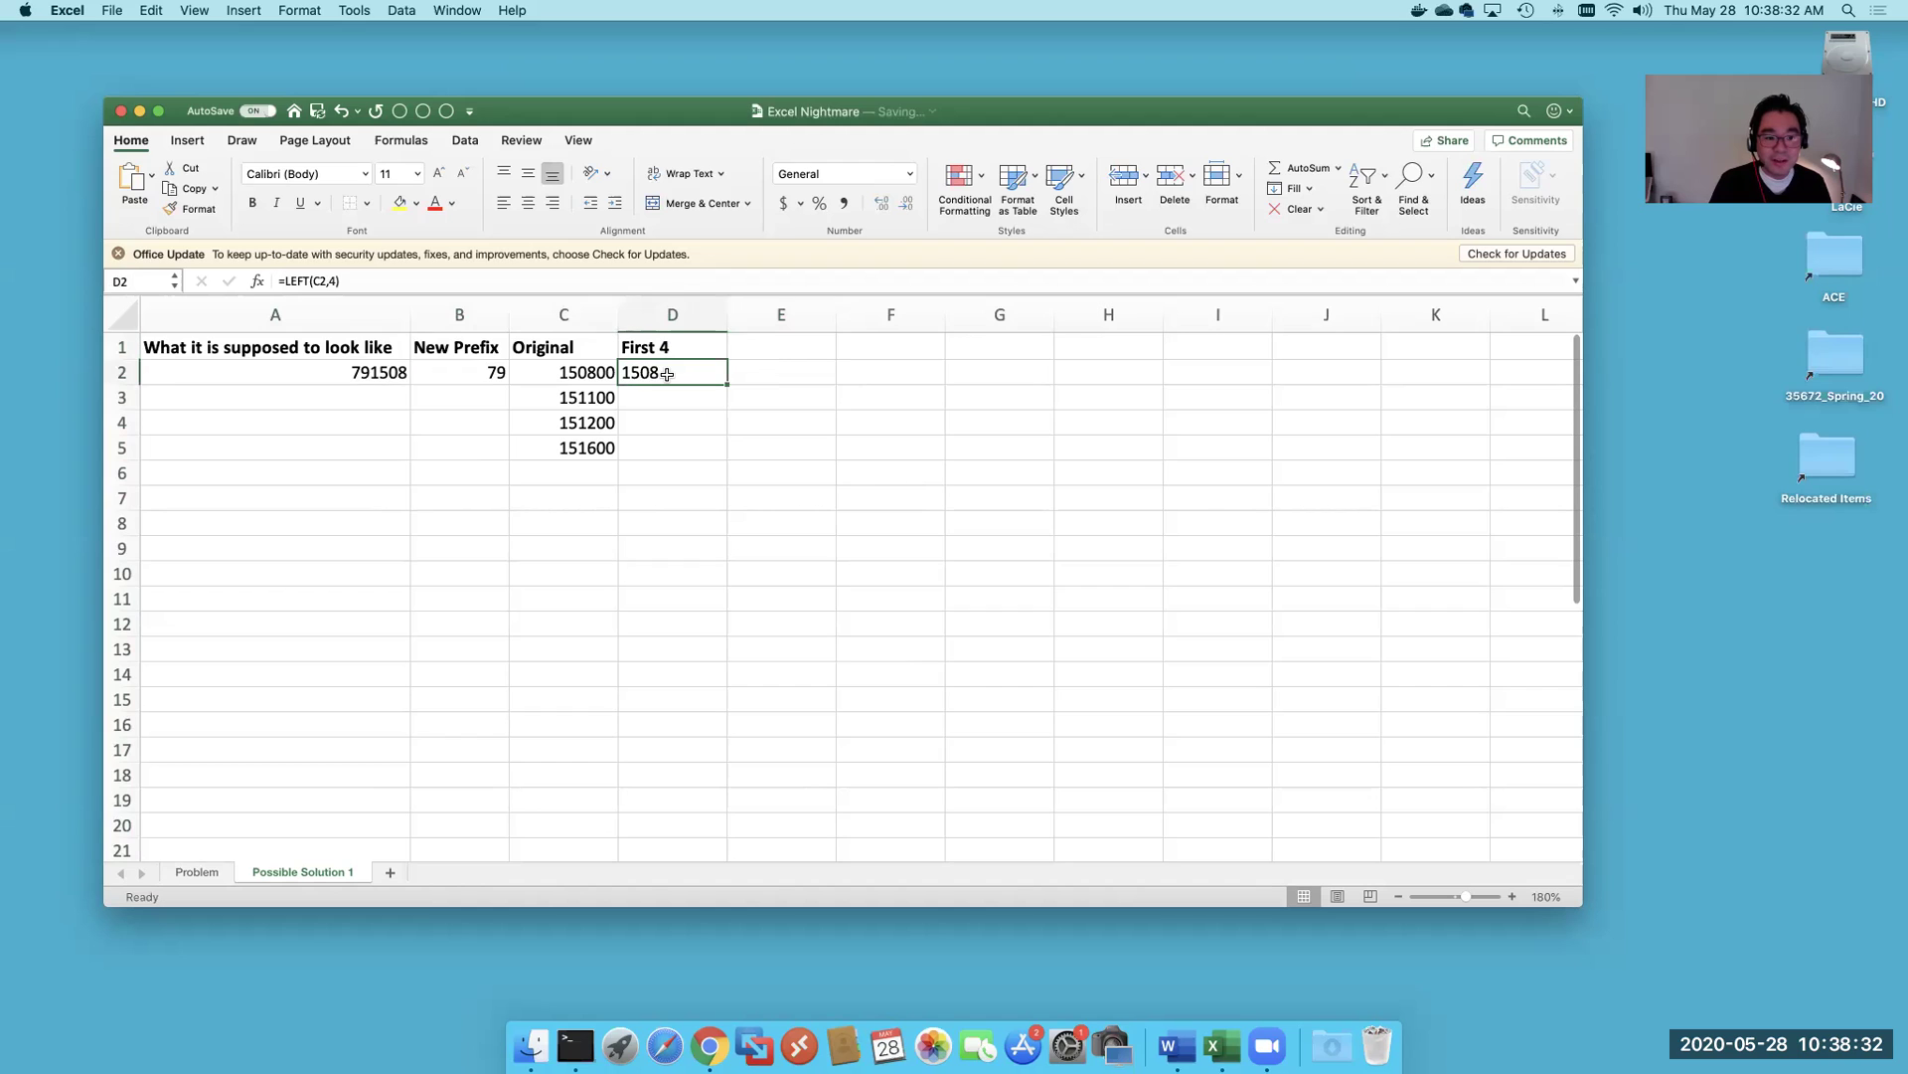
click(455, 370)
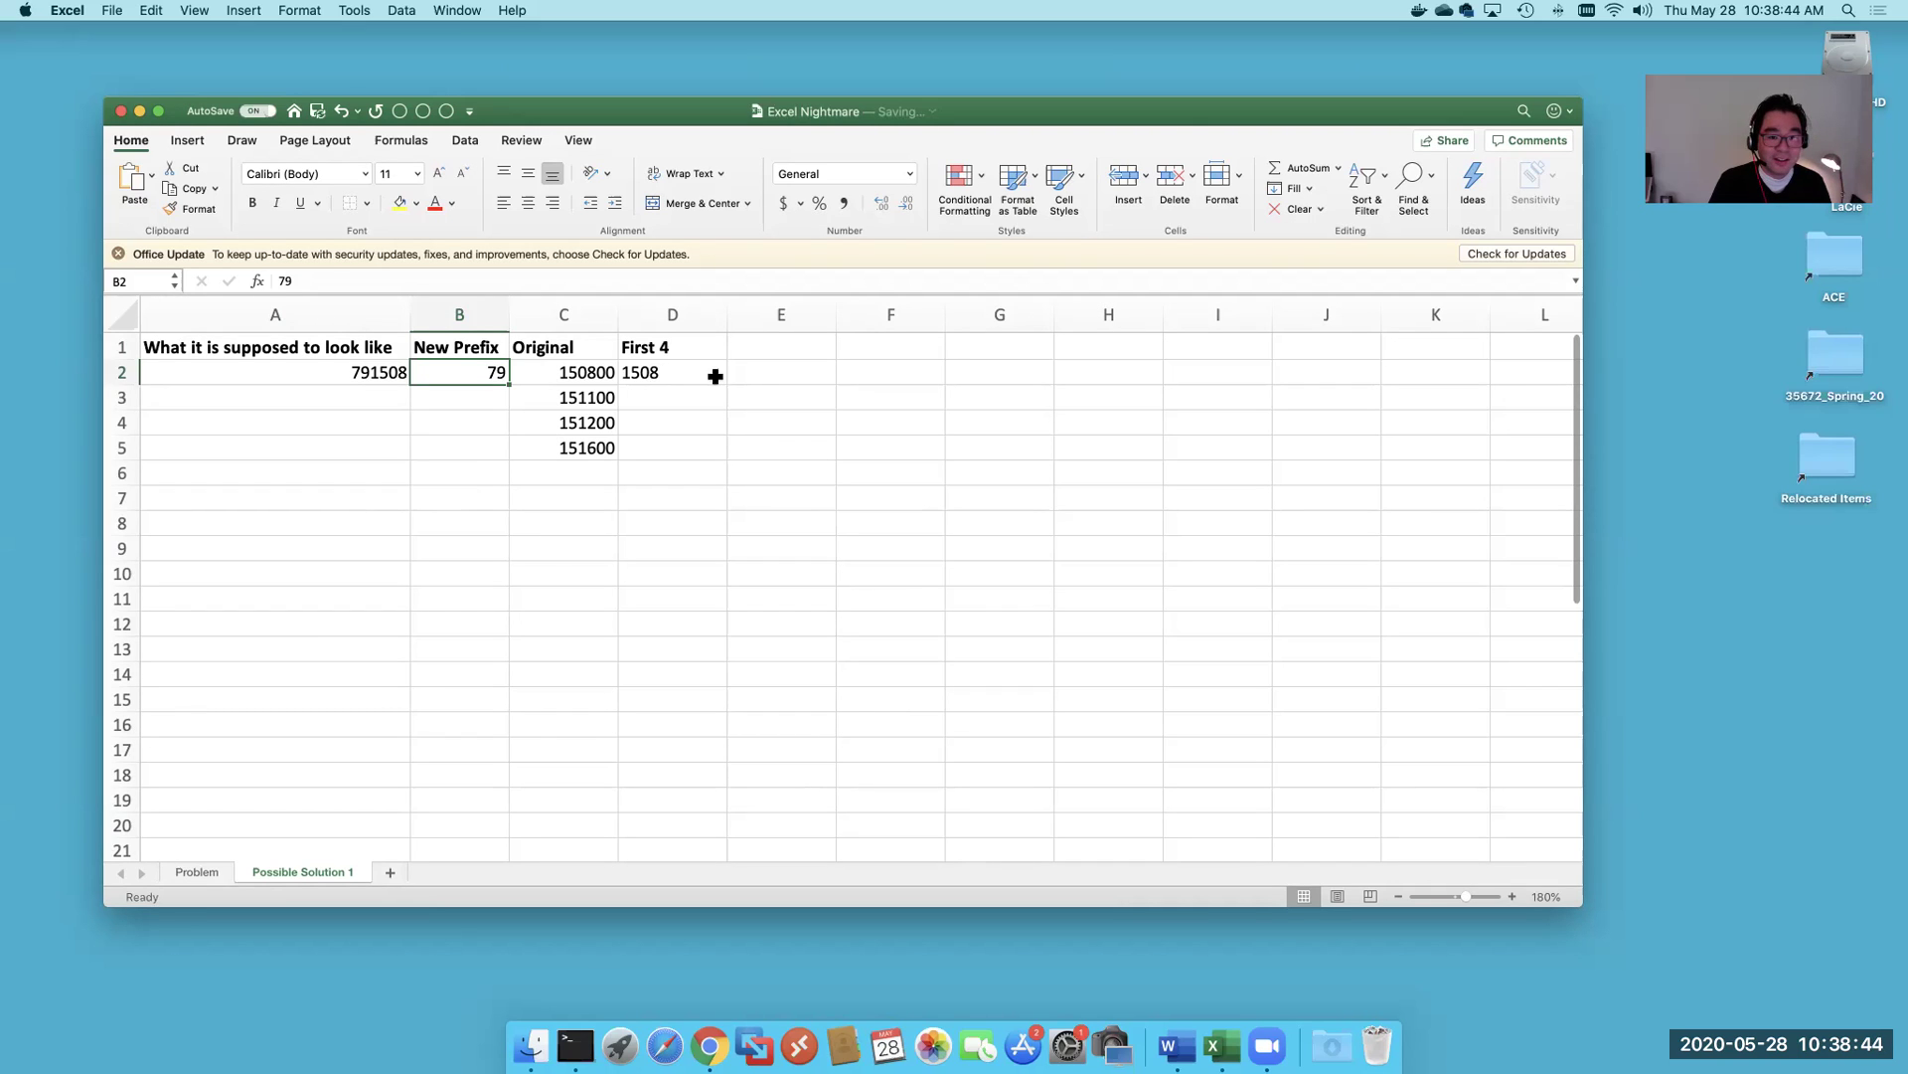
click(752, 373)
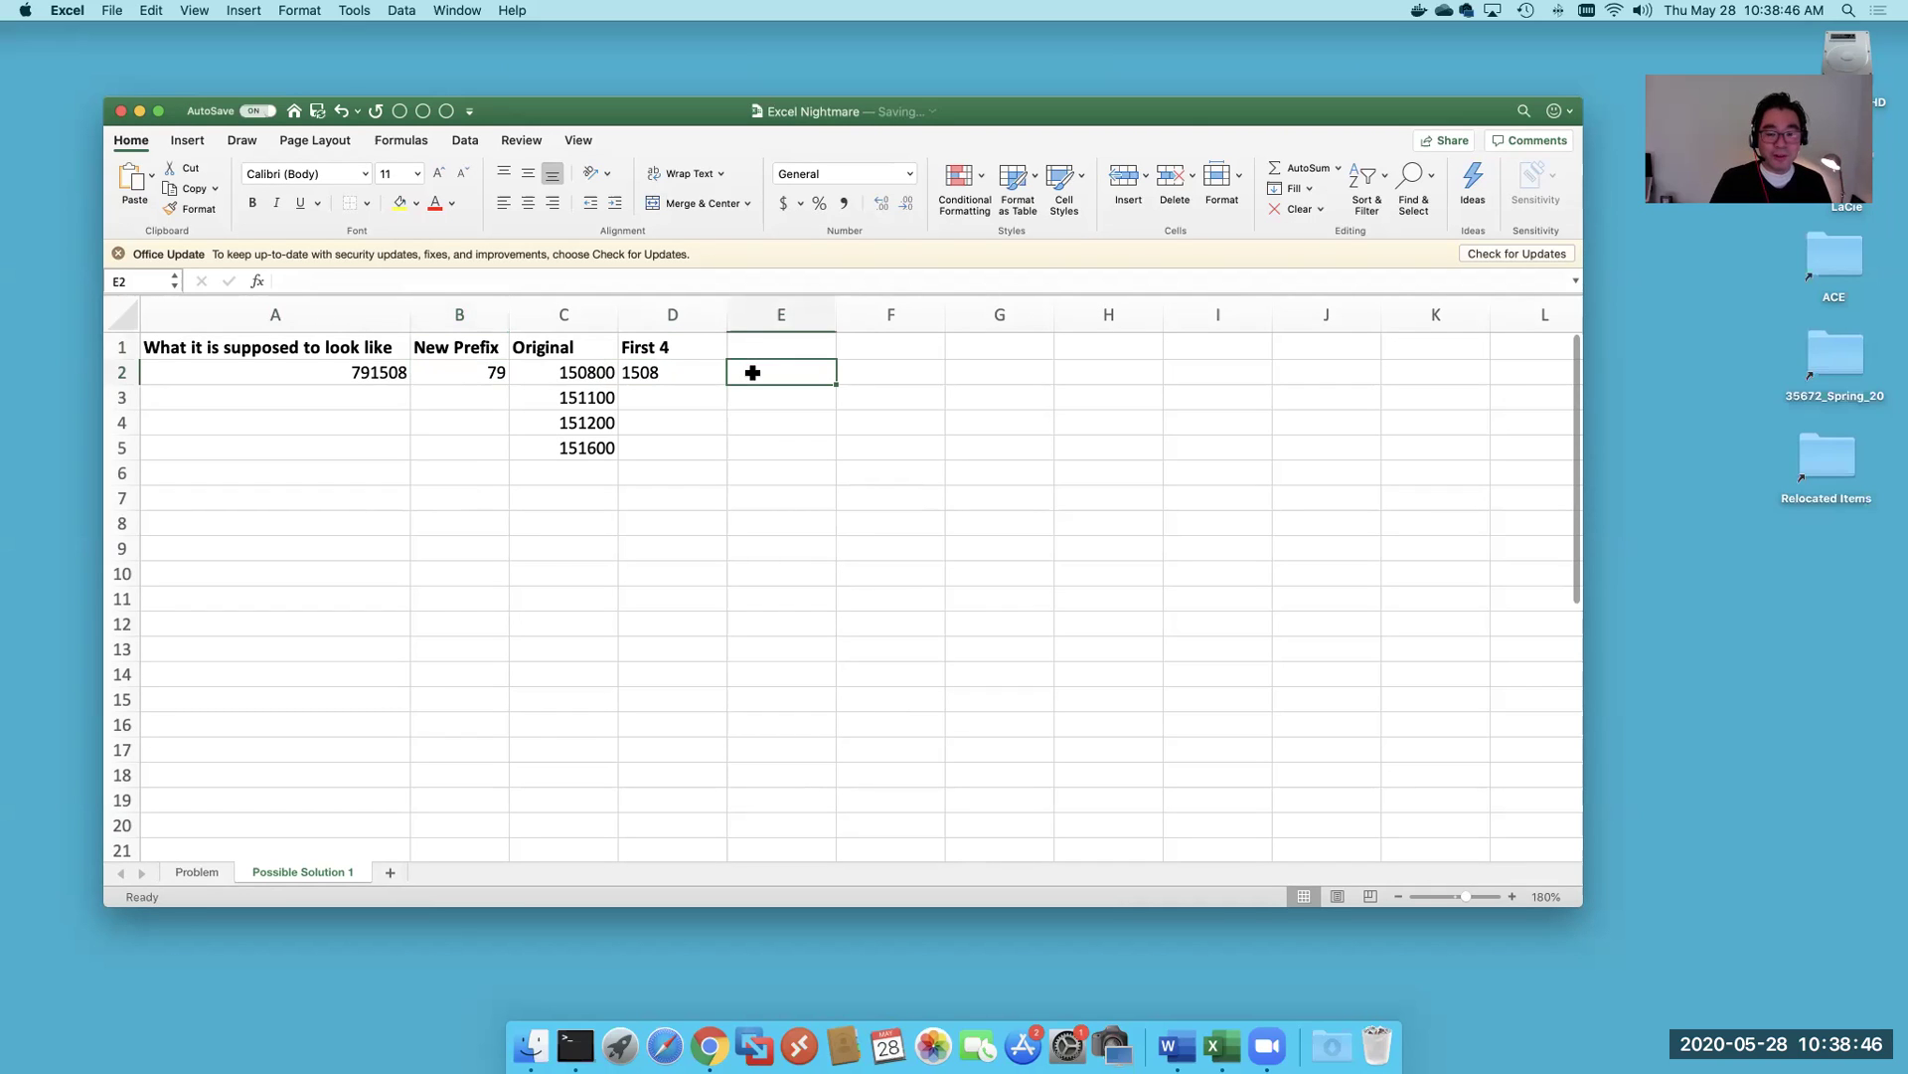
click(696, 282)
text(=)
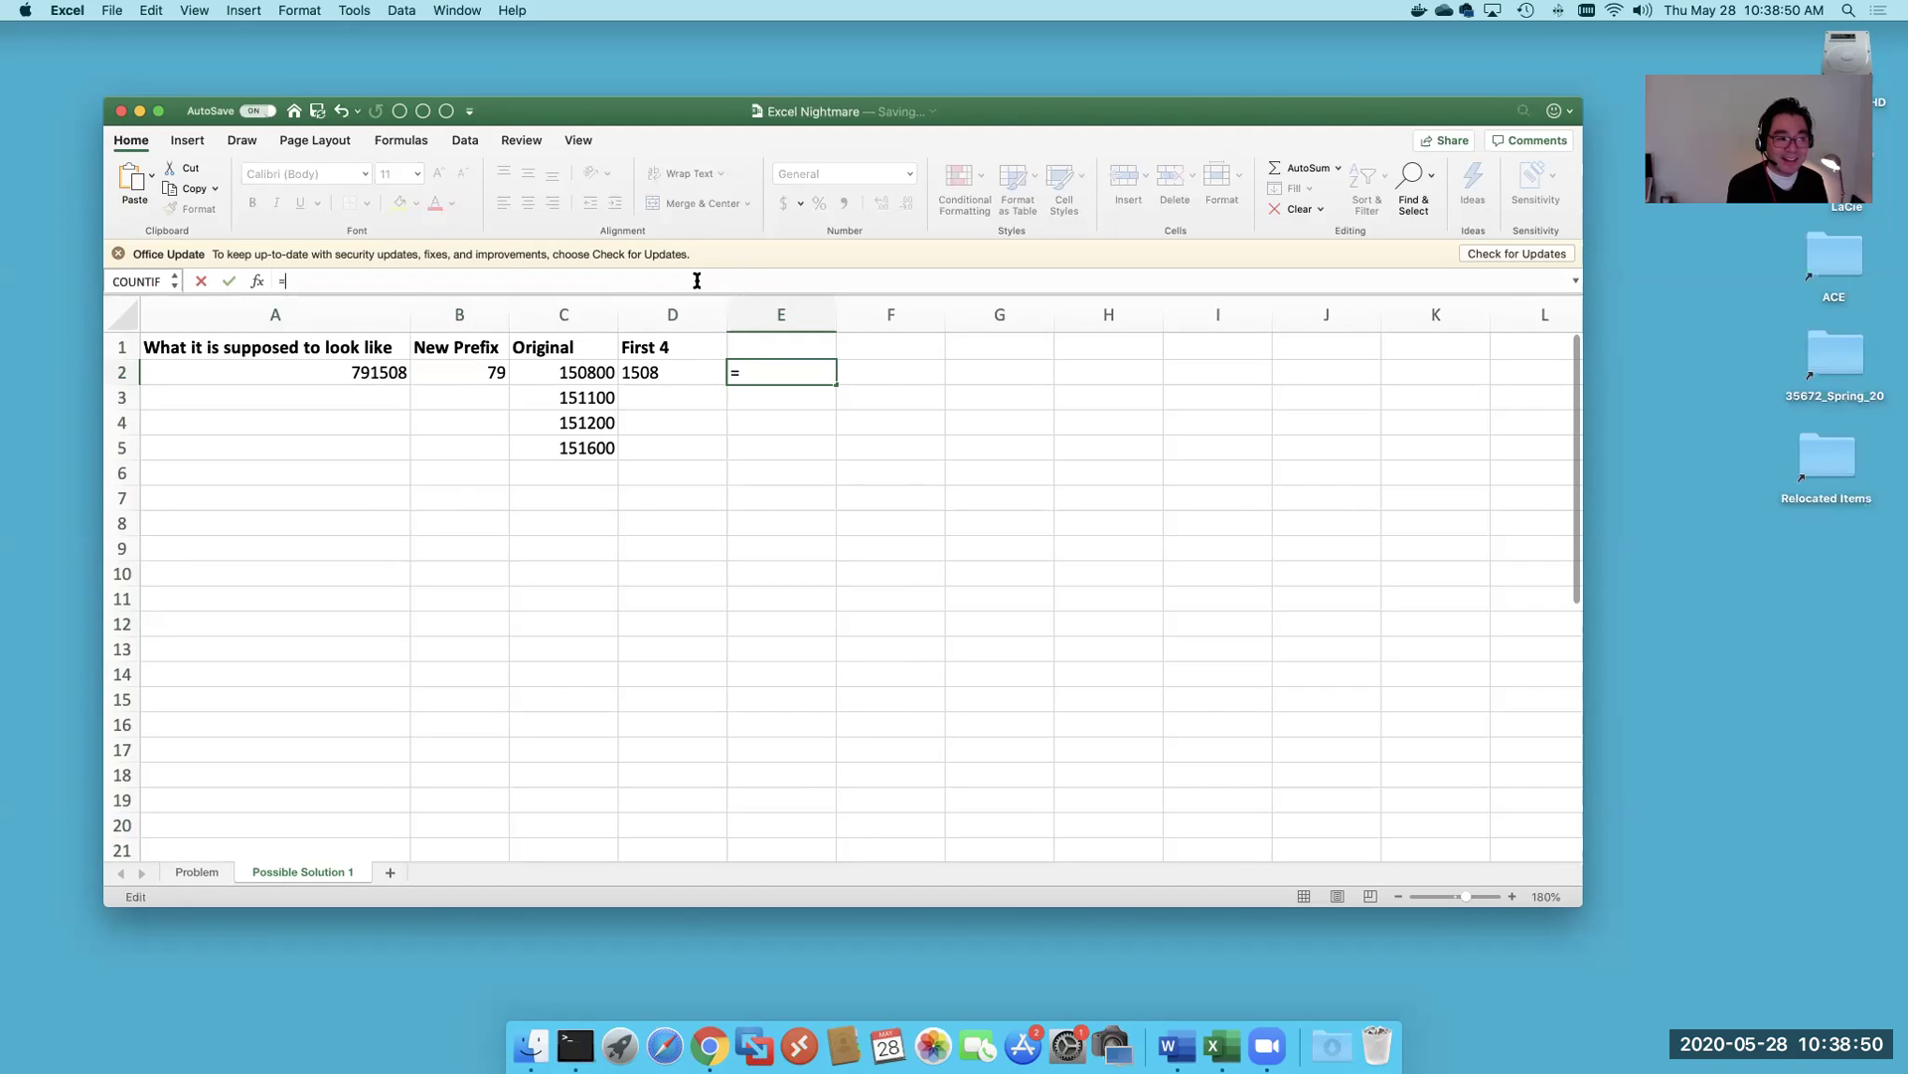
text(CON)
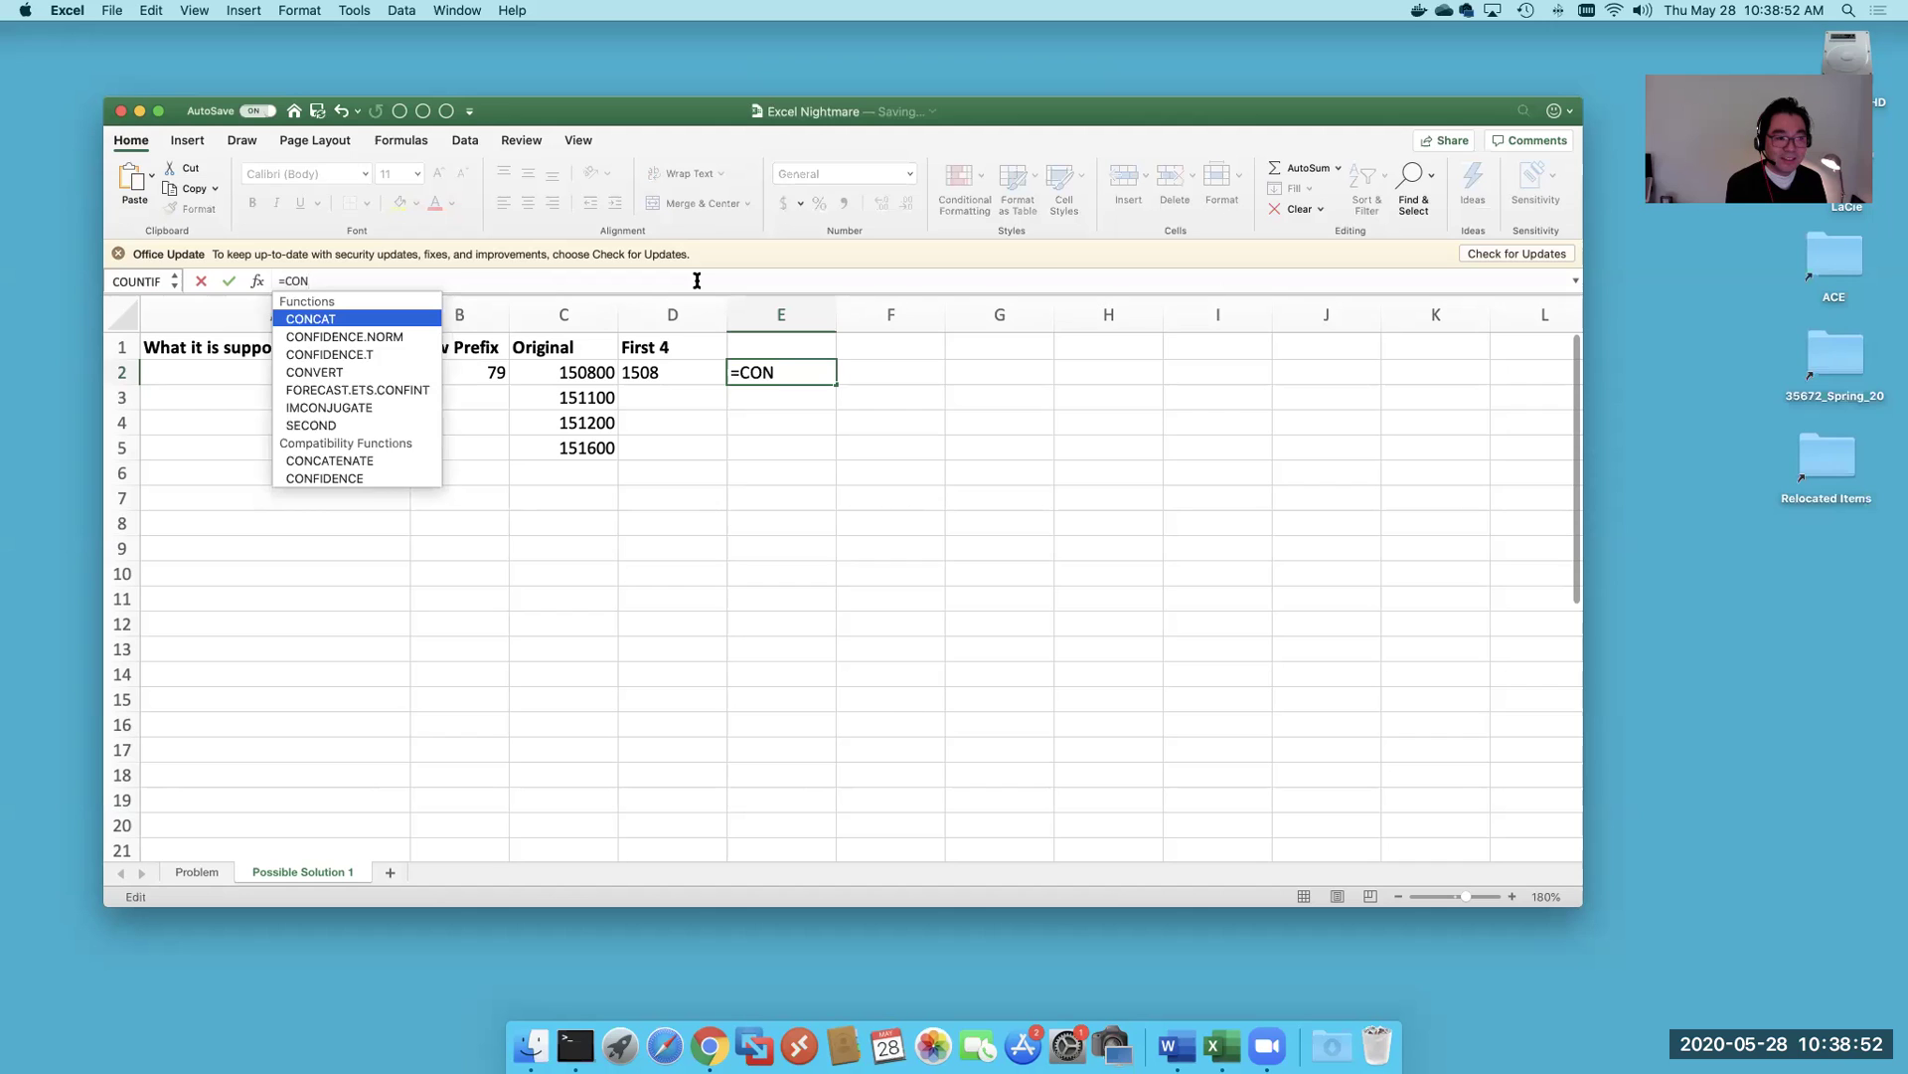
text(CAT)
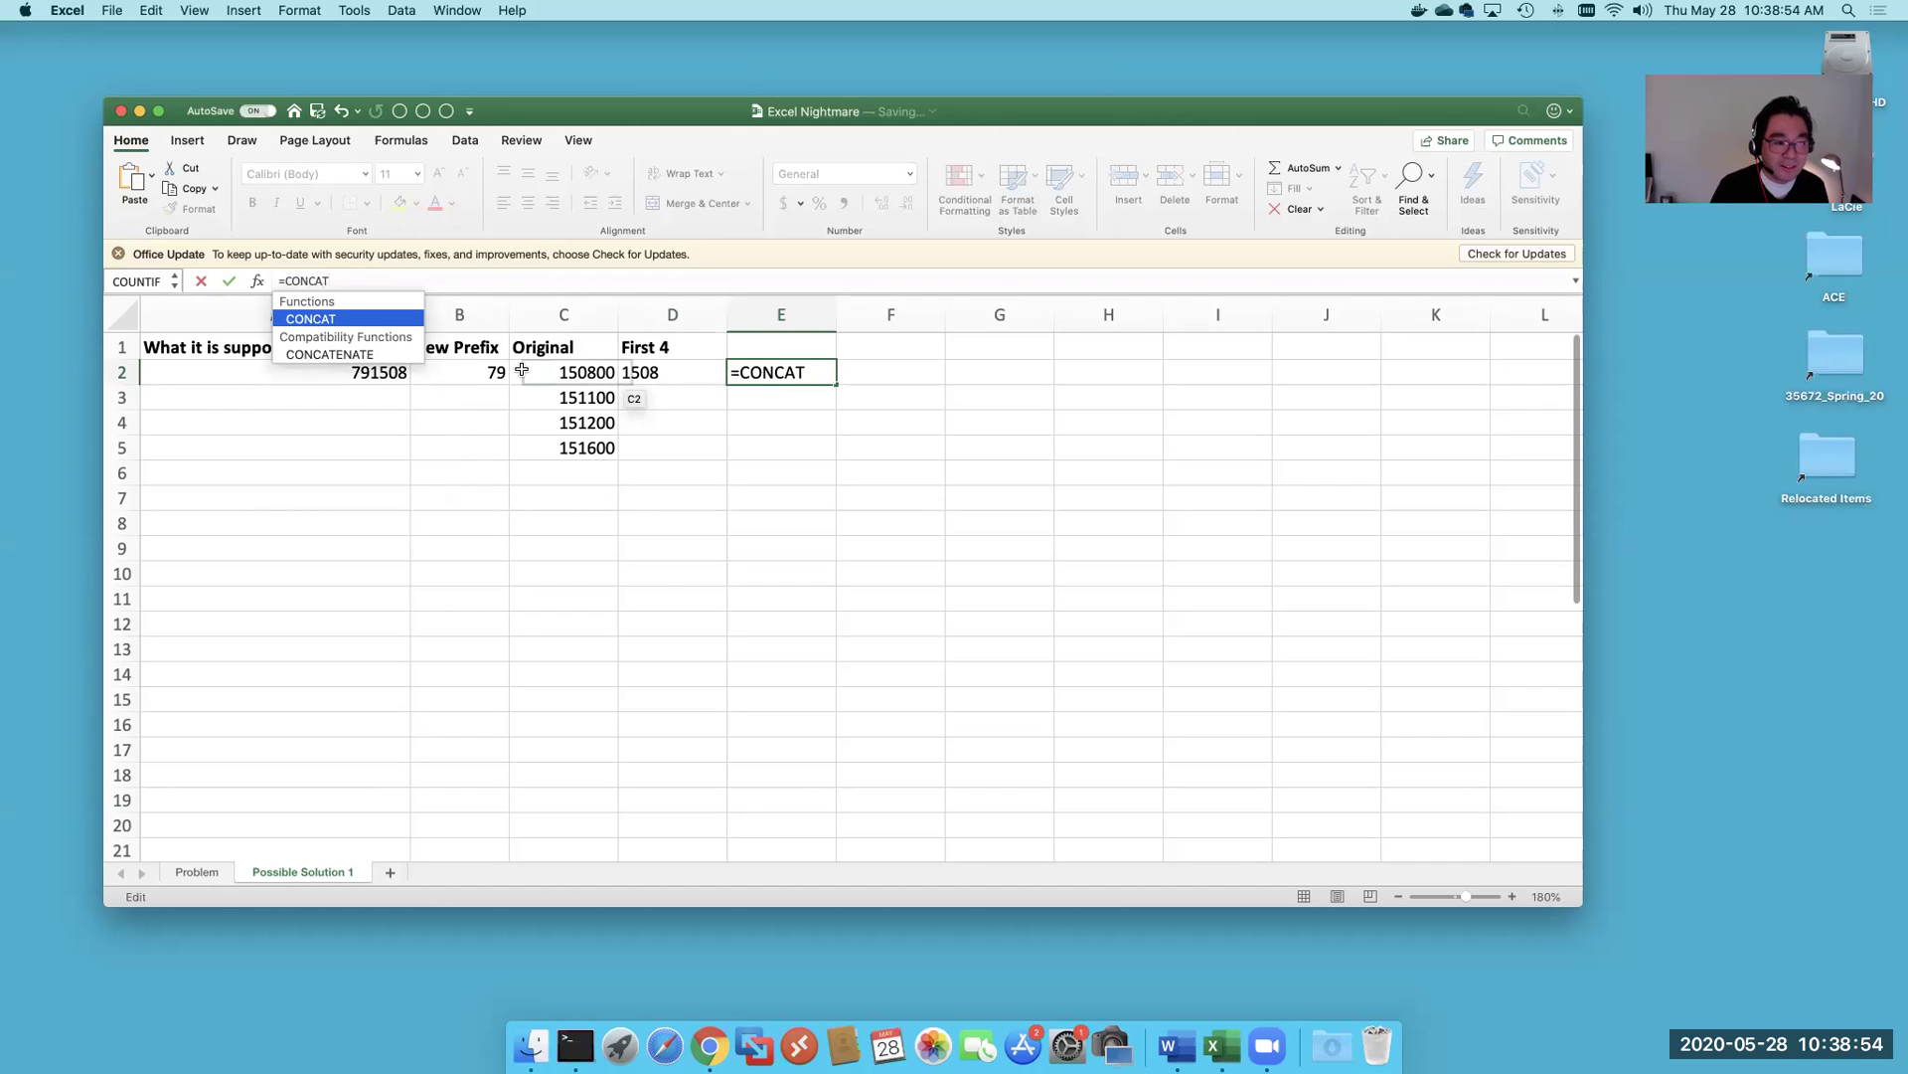
double_click(363, 354)
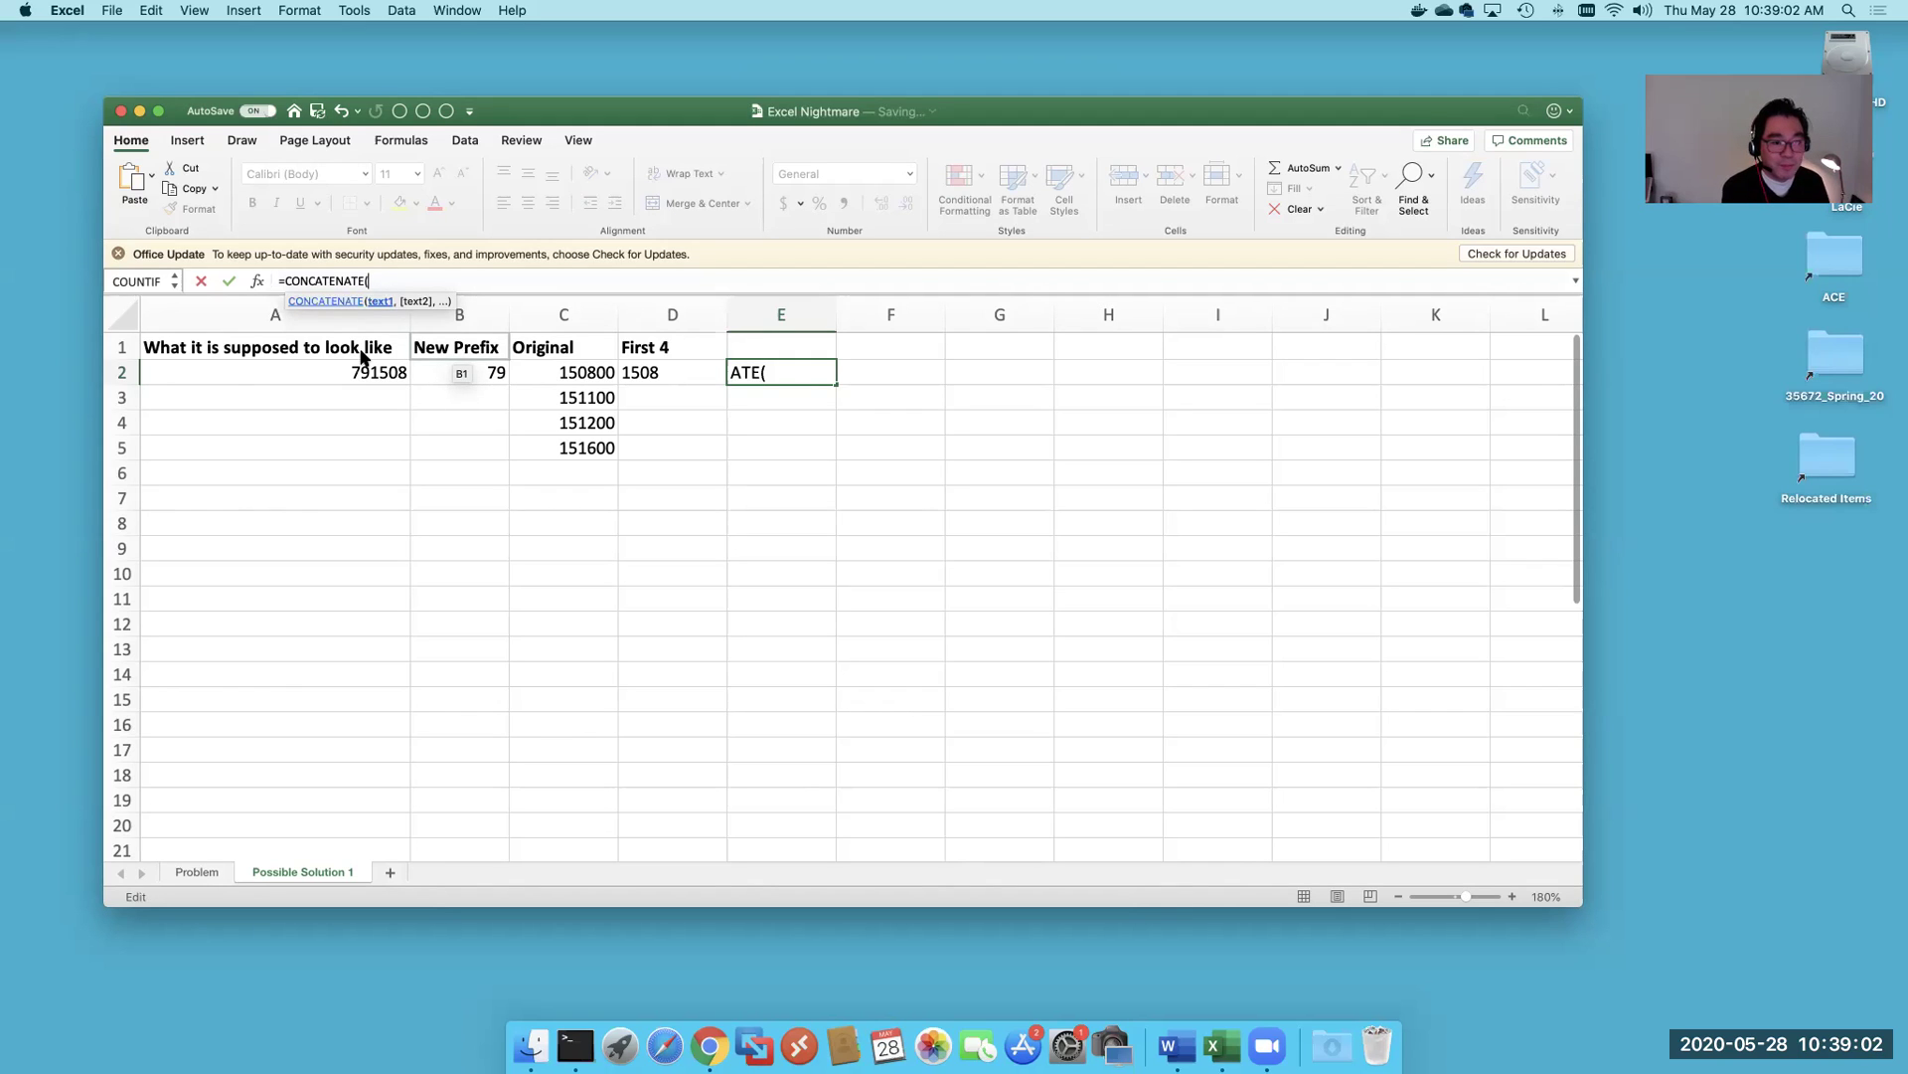
- Set the prefix cell as the formula's first argument, using the absolute reference $B$2
text(B2)
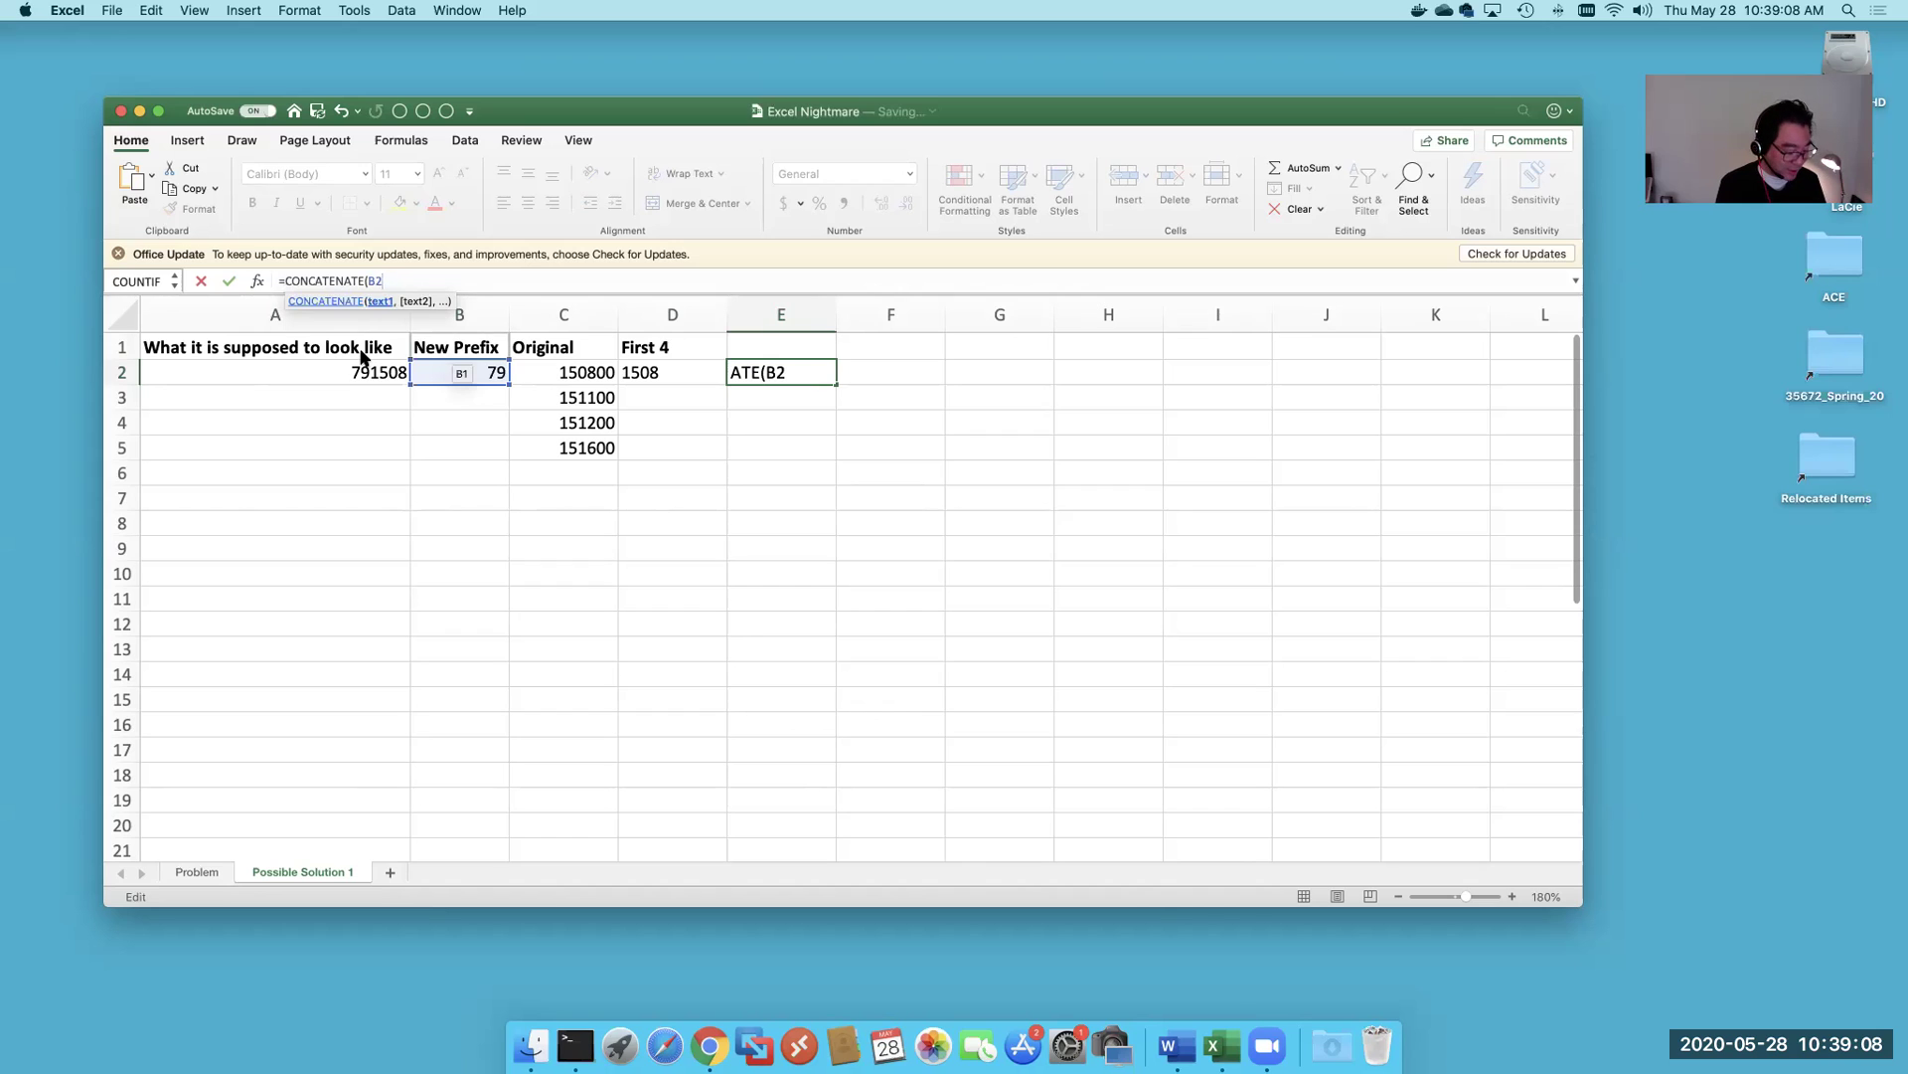
text(4)
key(BackSpace)
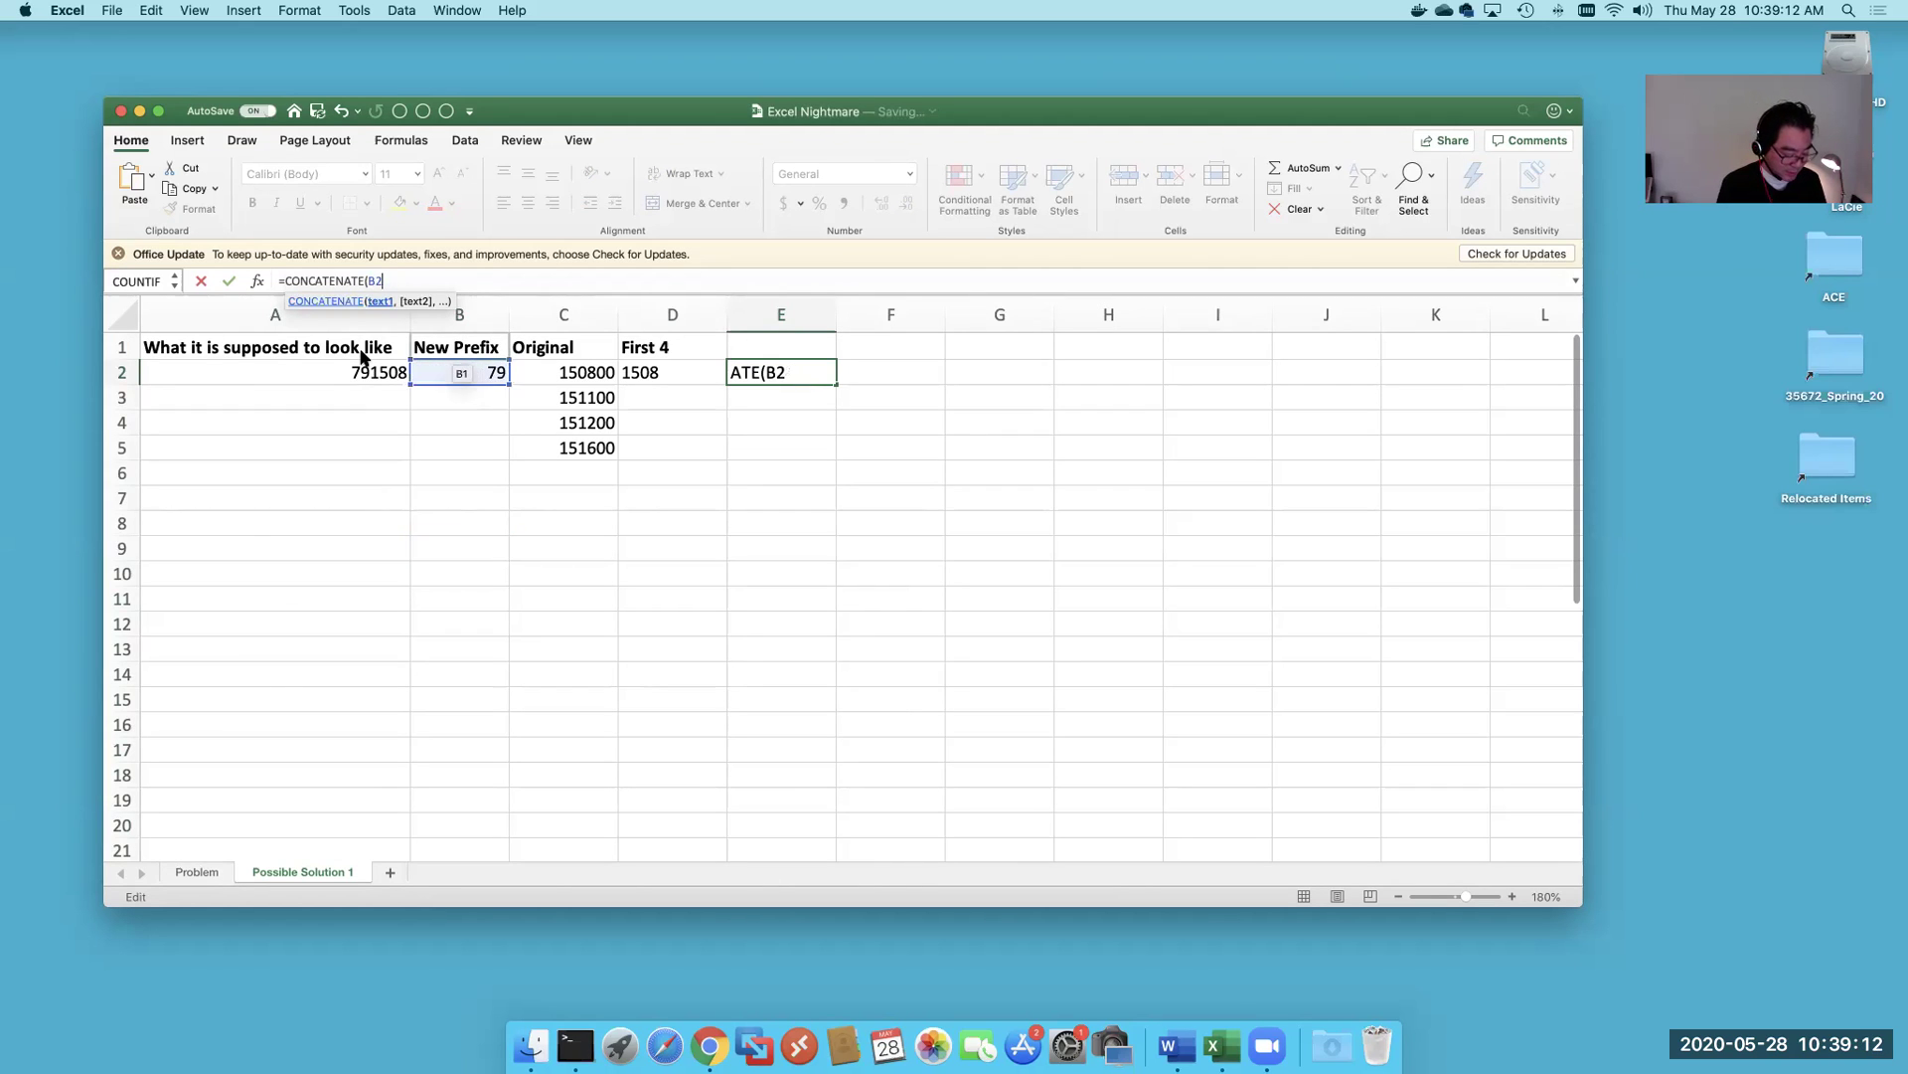
key(F4)
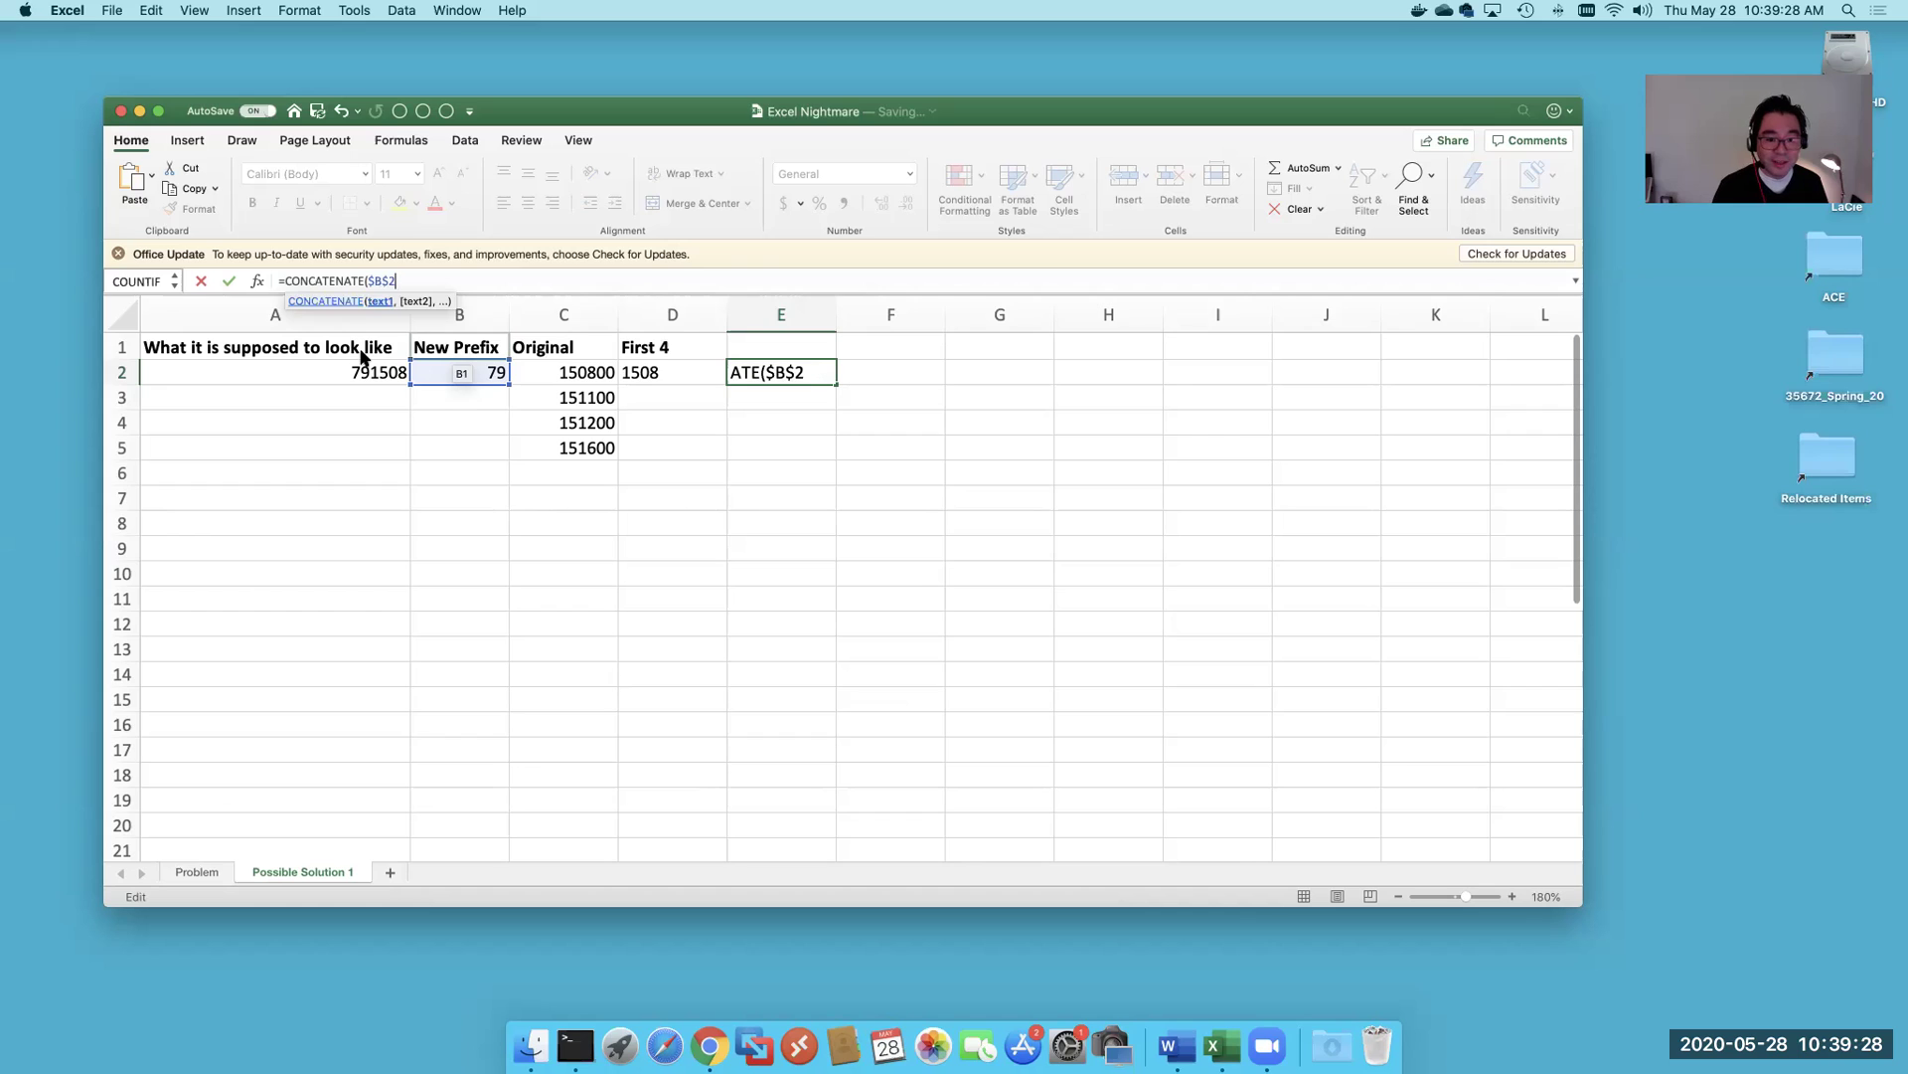
- Add D2 as the second argument and complete the formula =CONCATENATE($B$2,D2) in E2
click(814, 372)
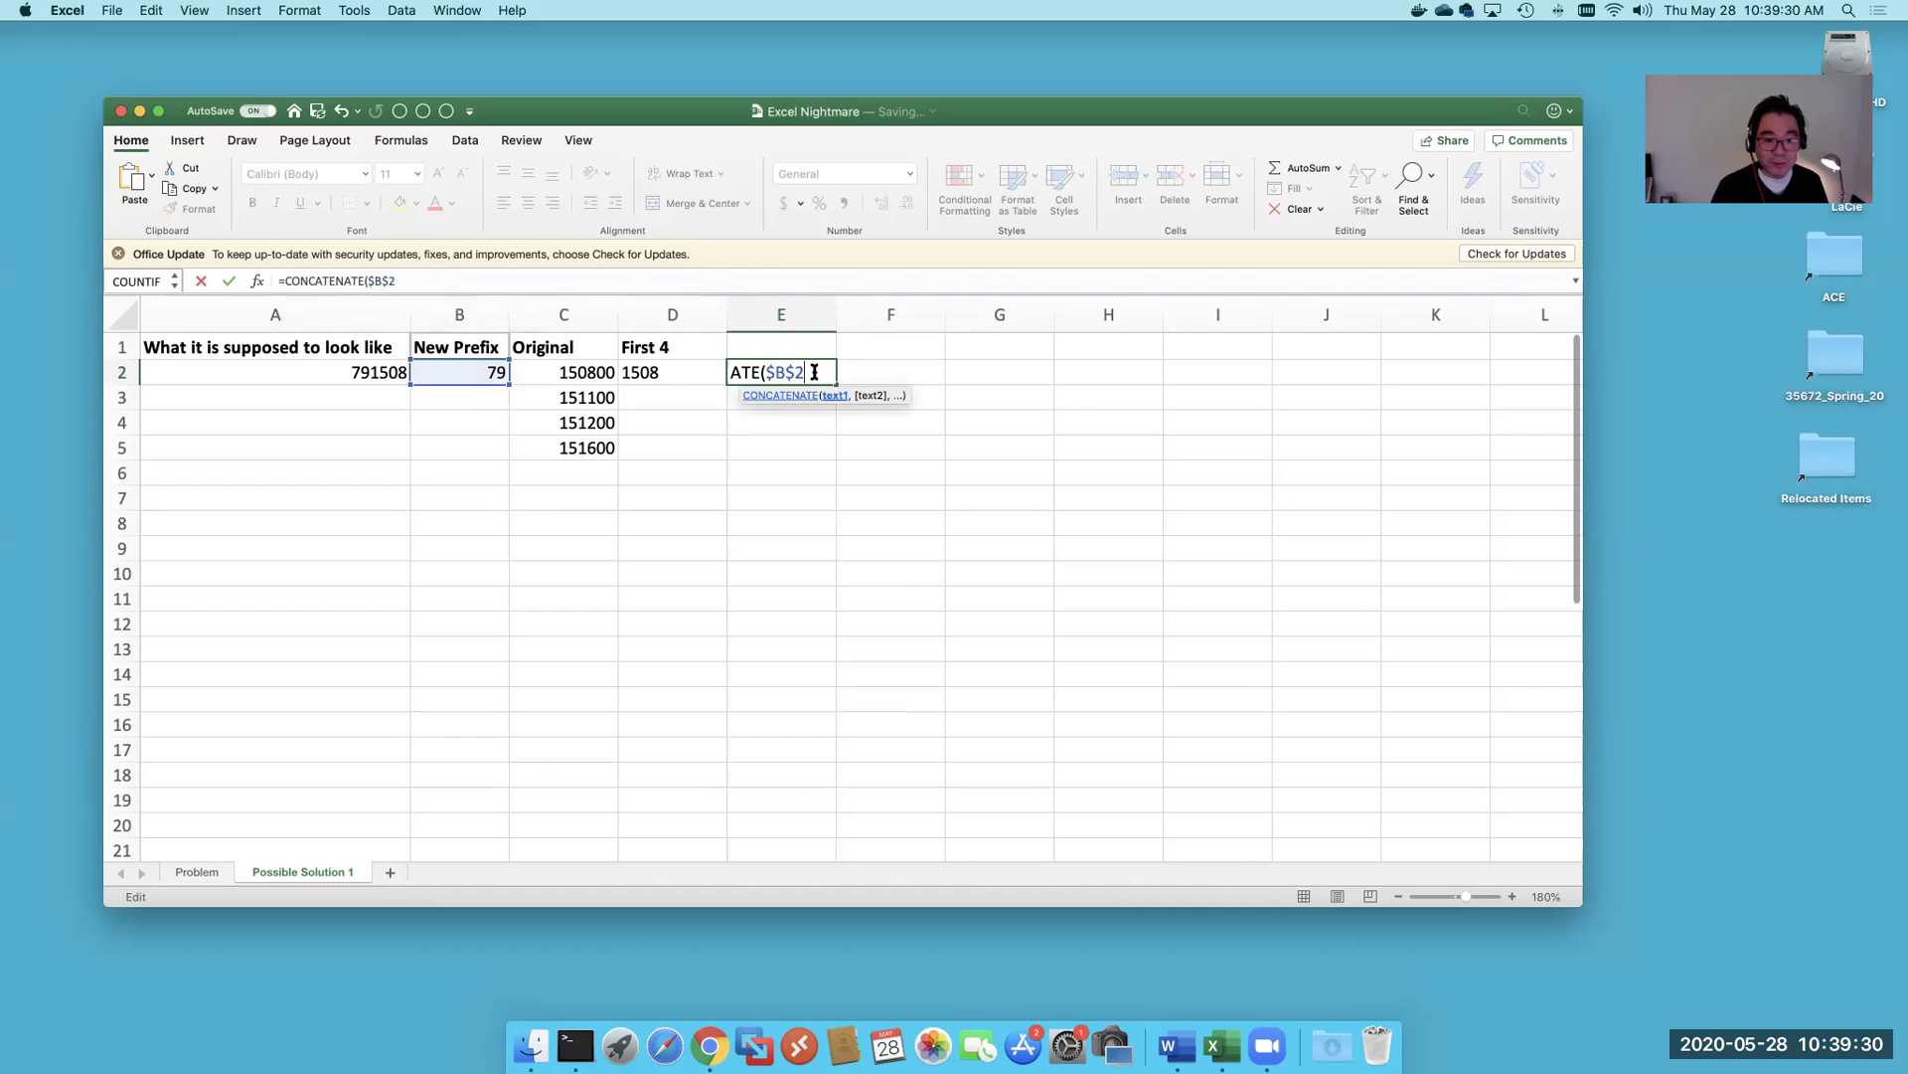
text(,)
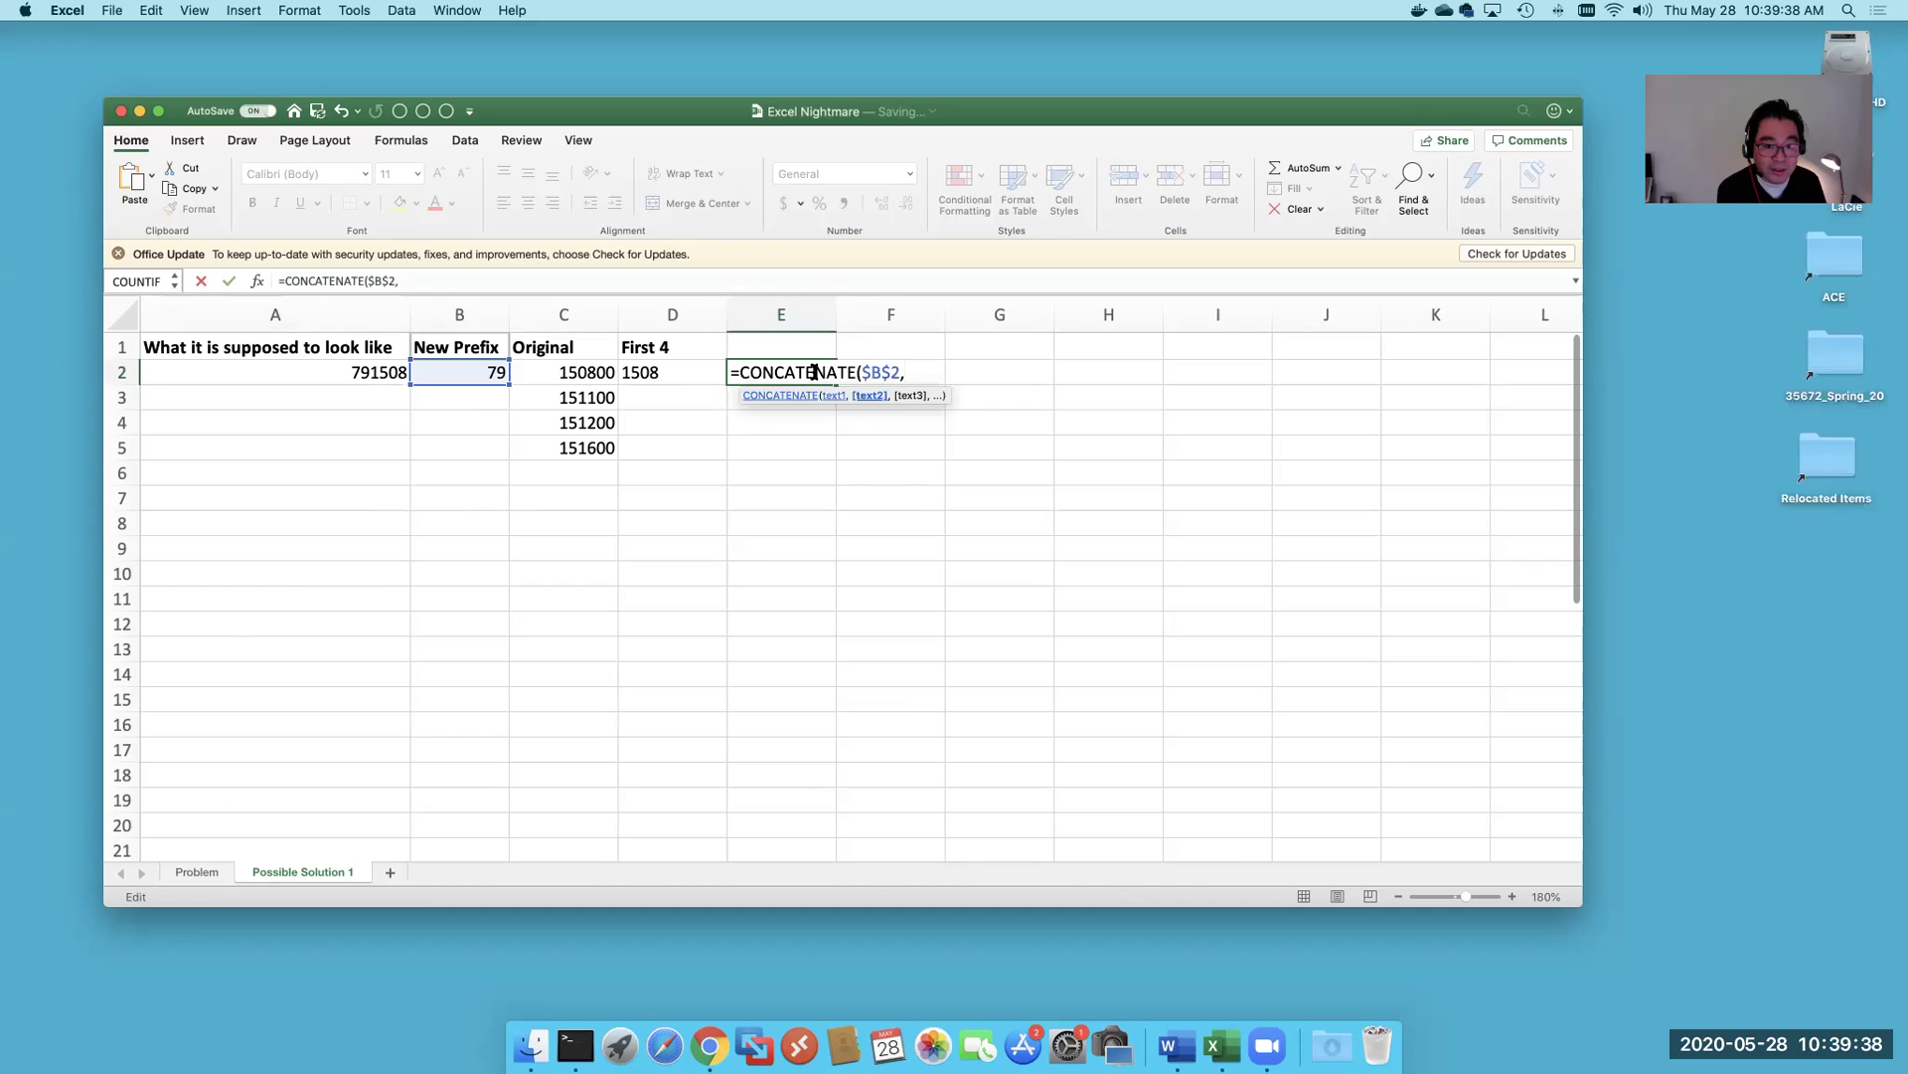
text(D2)
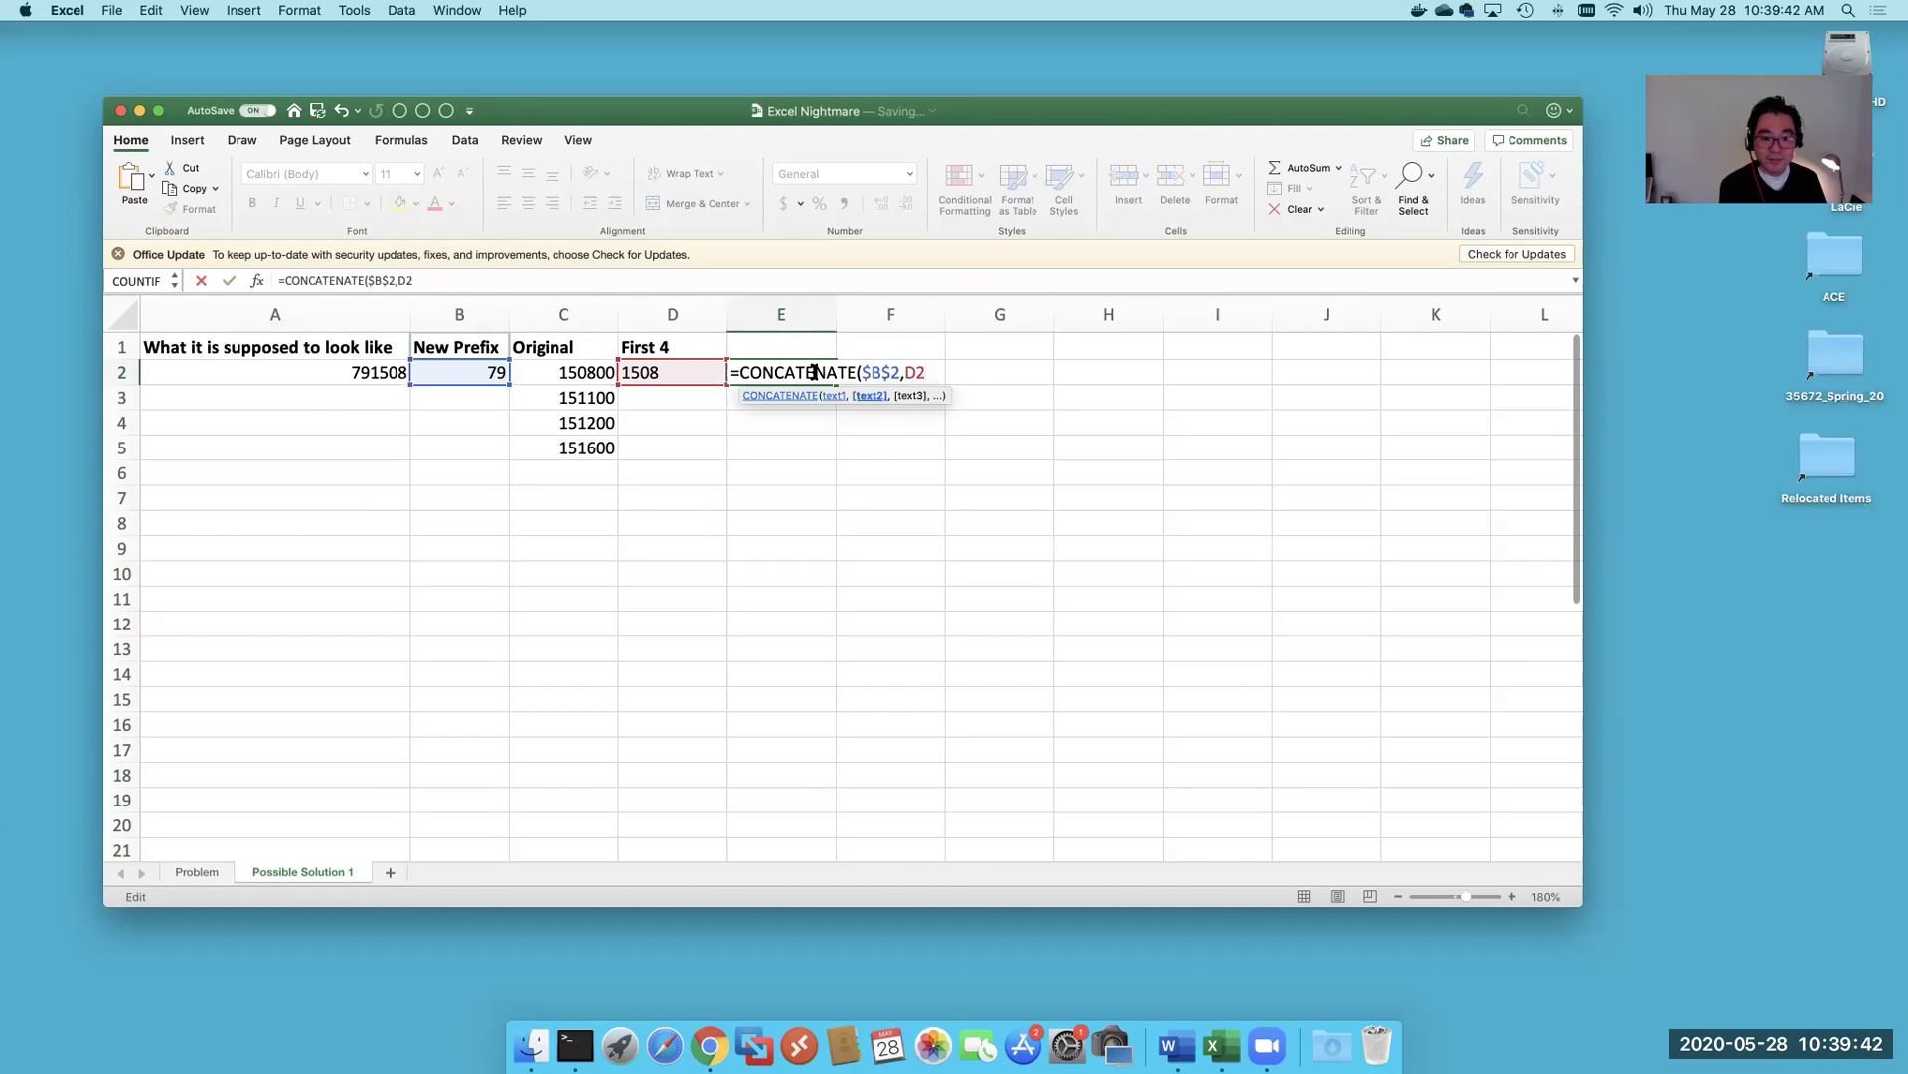
text())
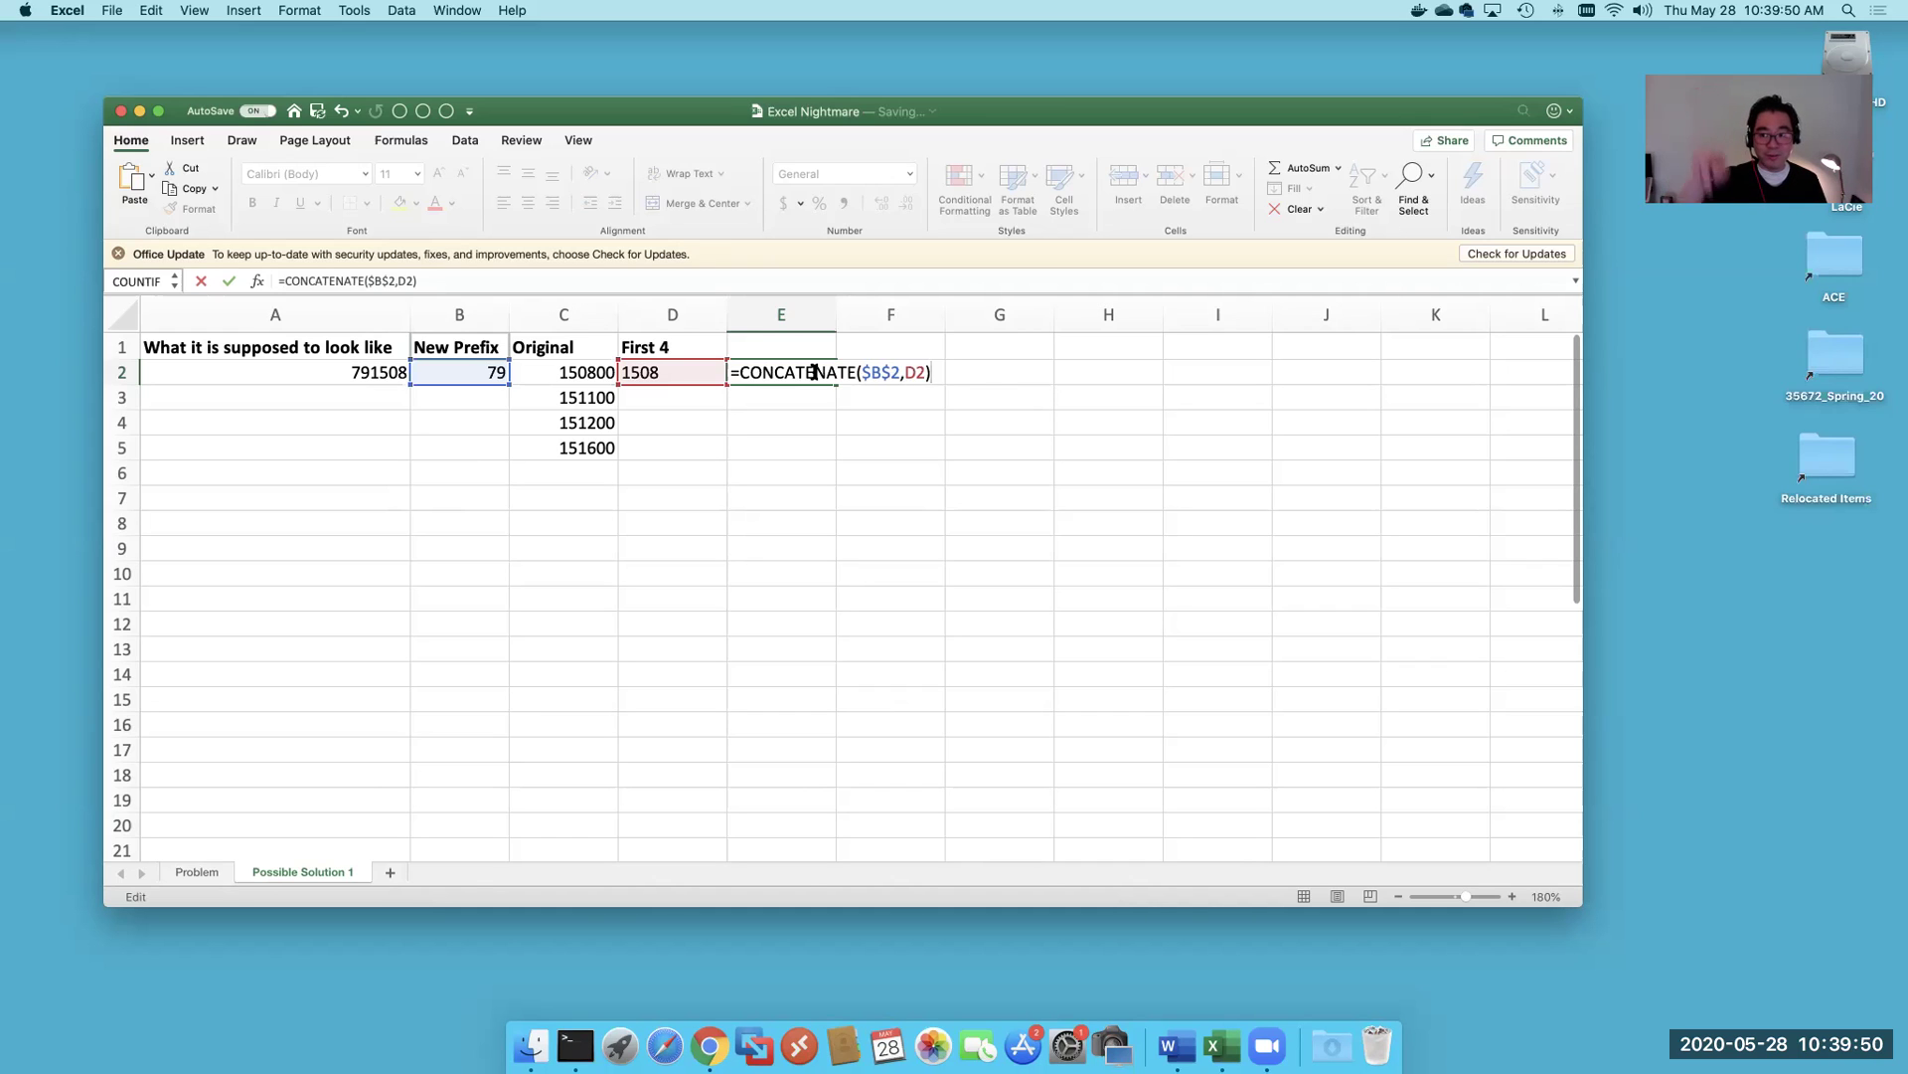
key(Return)
click(761, 366)
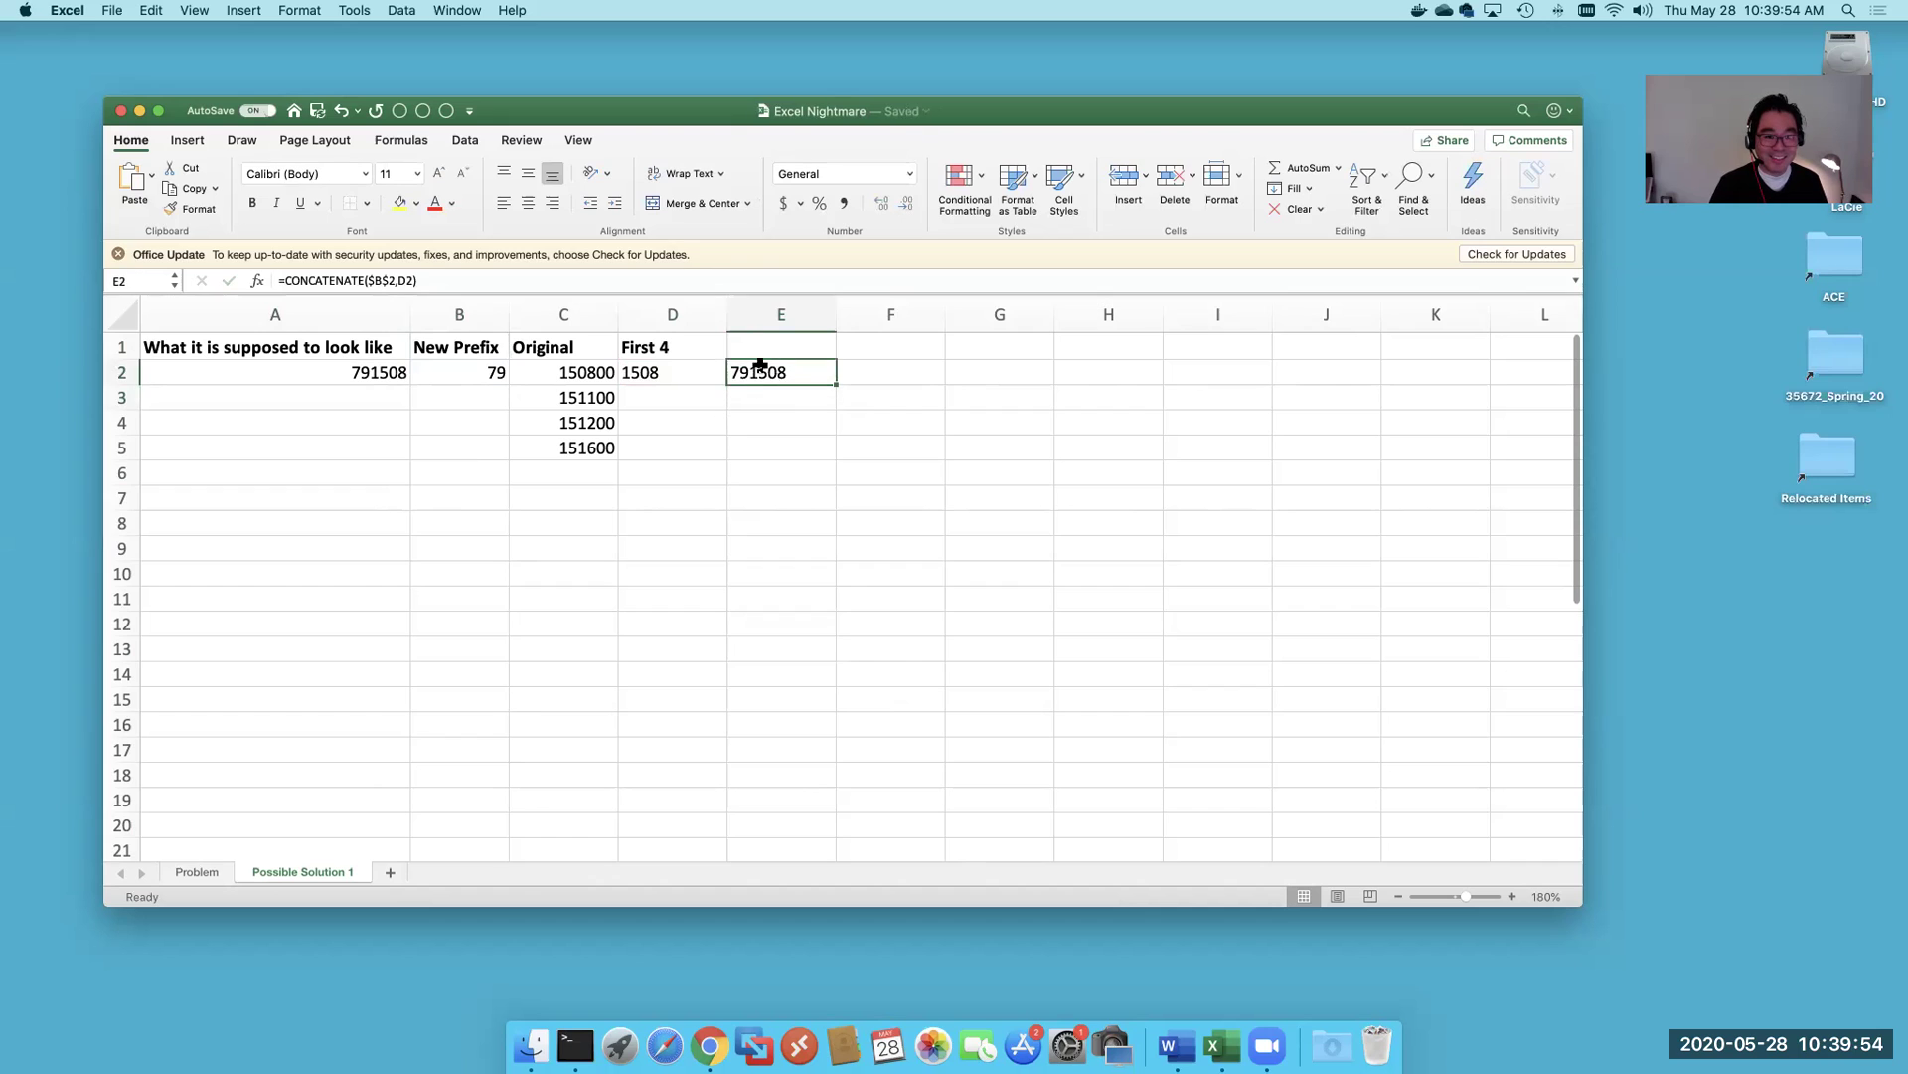
- Add the bold heading "New Value" in E1 above the combined code
click(690, 373)
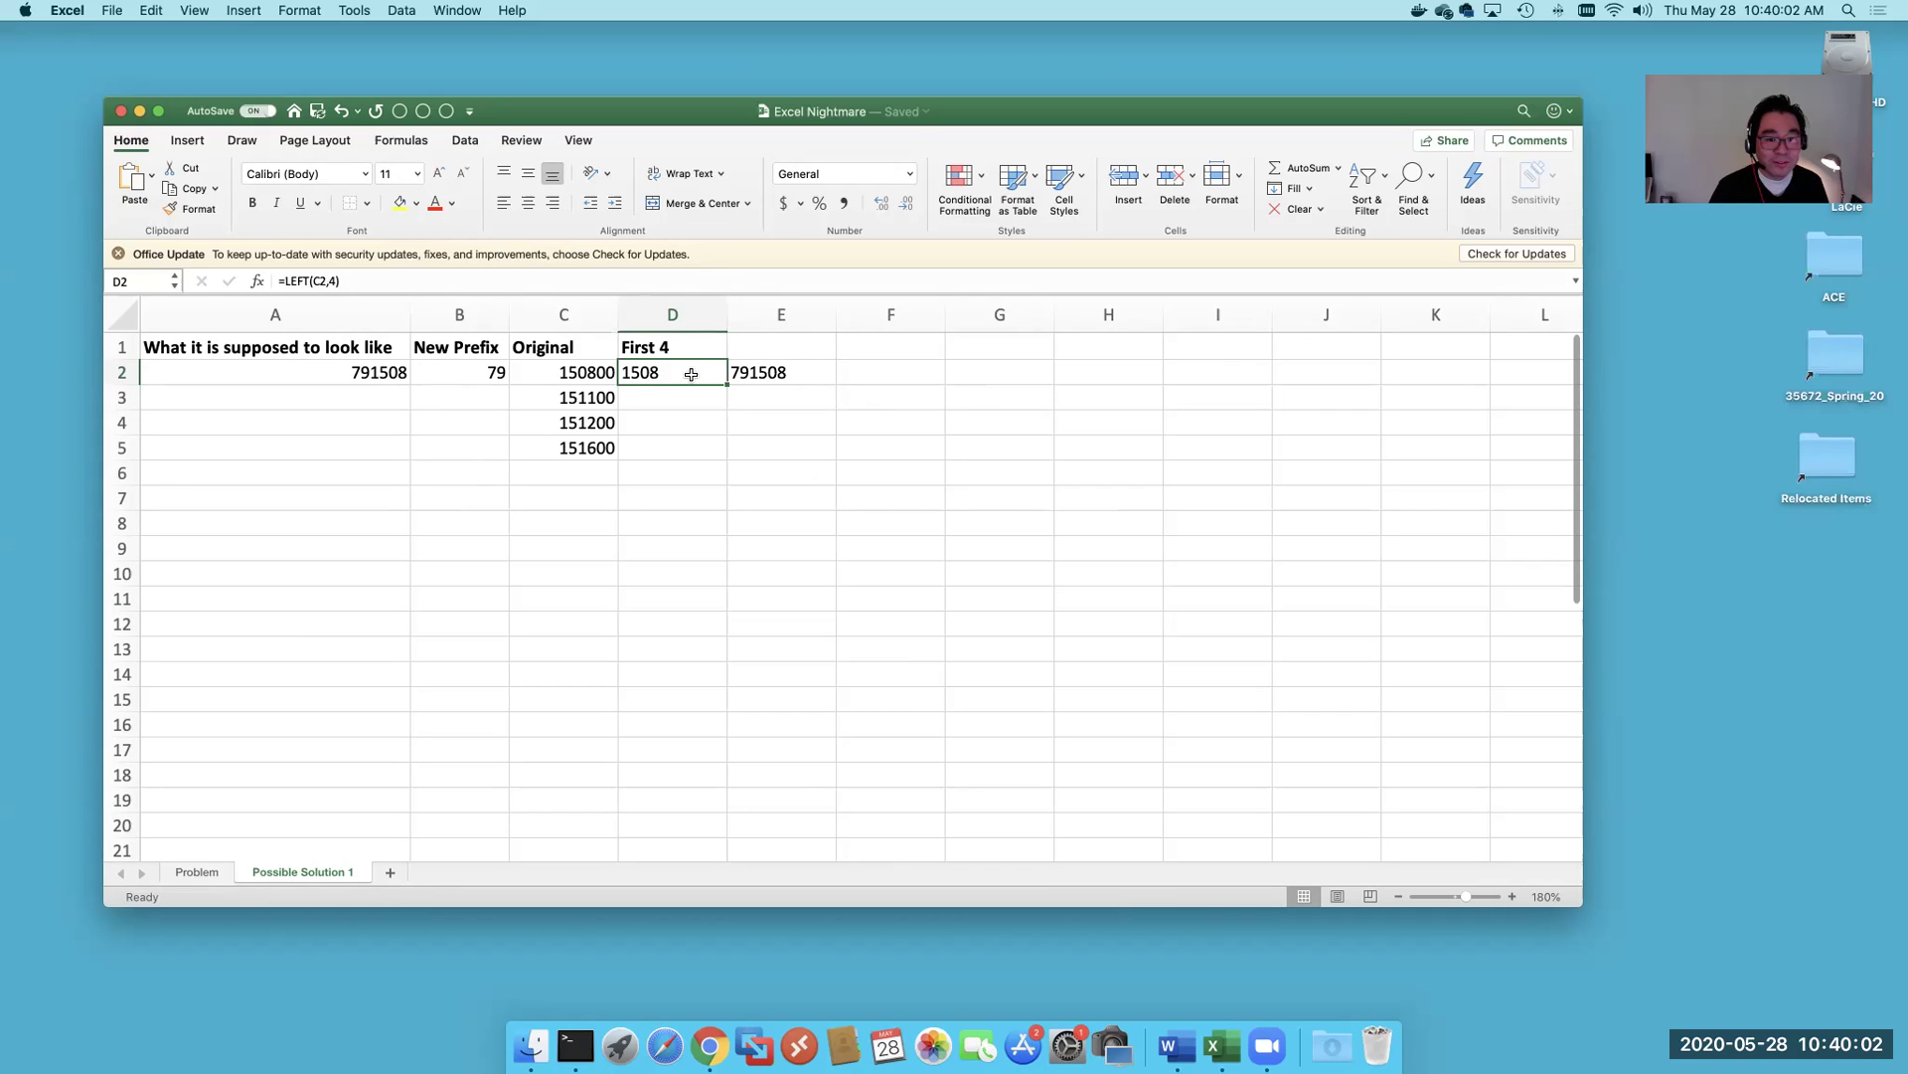
click(752, 374)
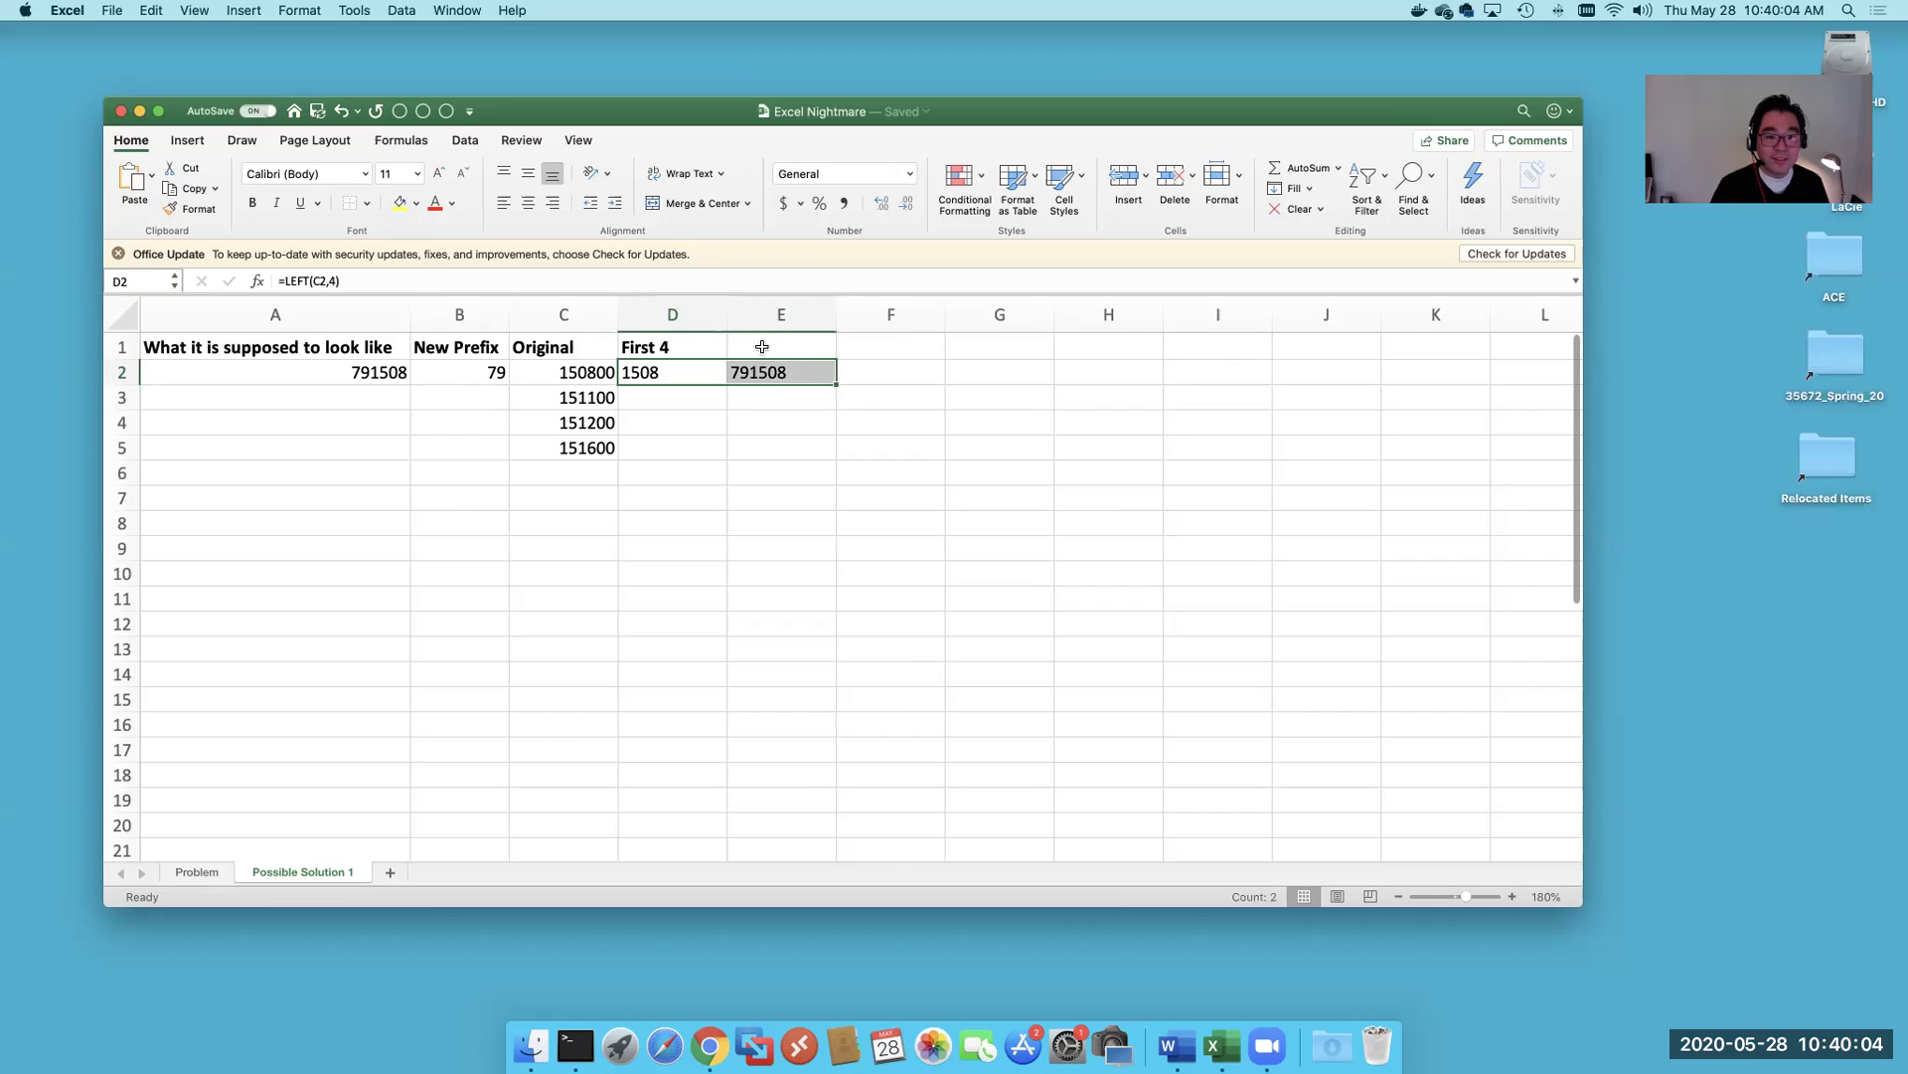
click(761, 346)
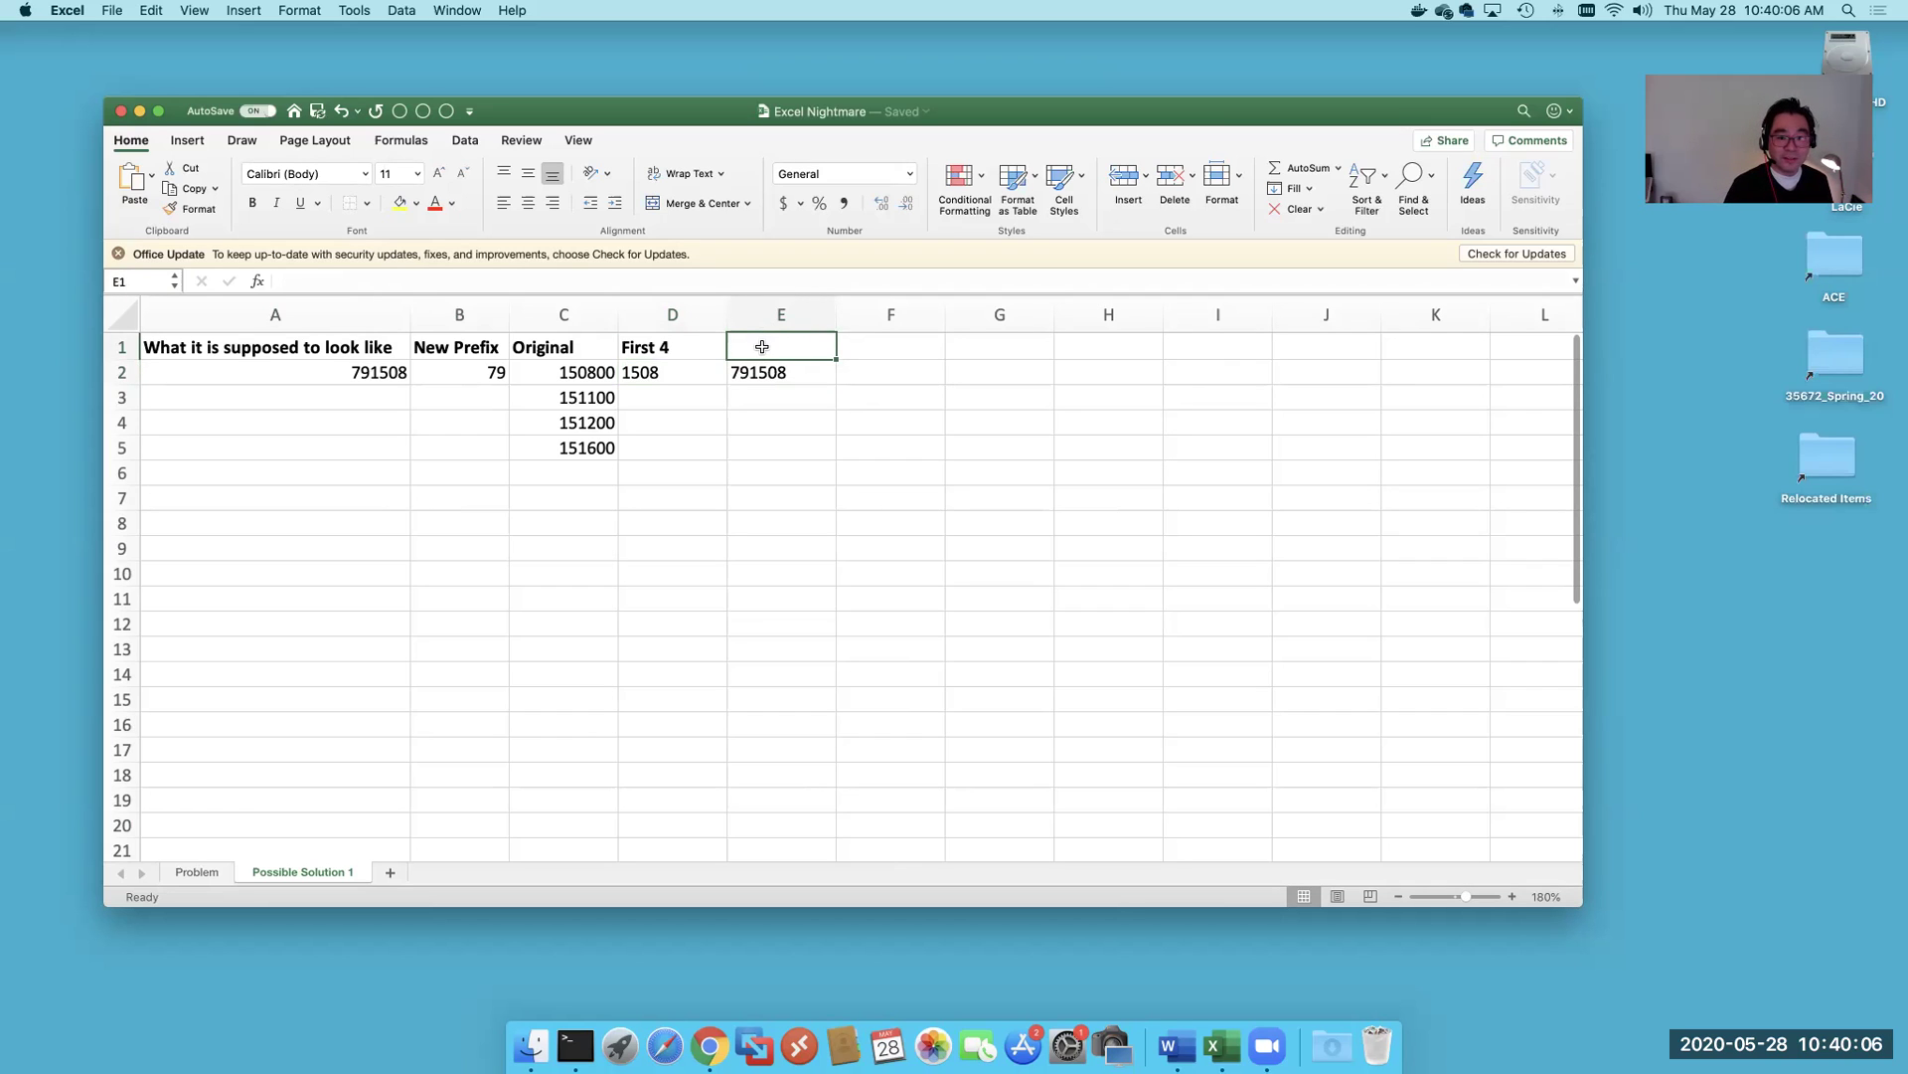
text(New )
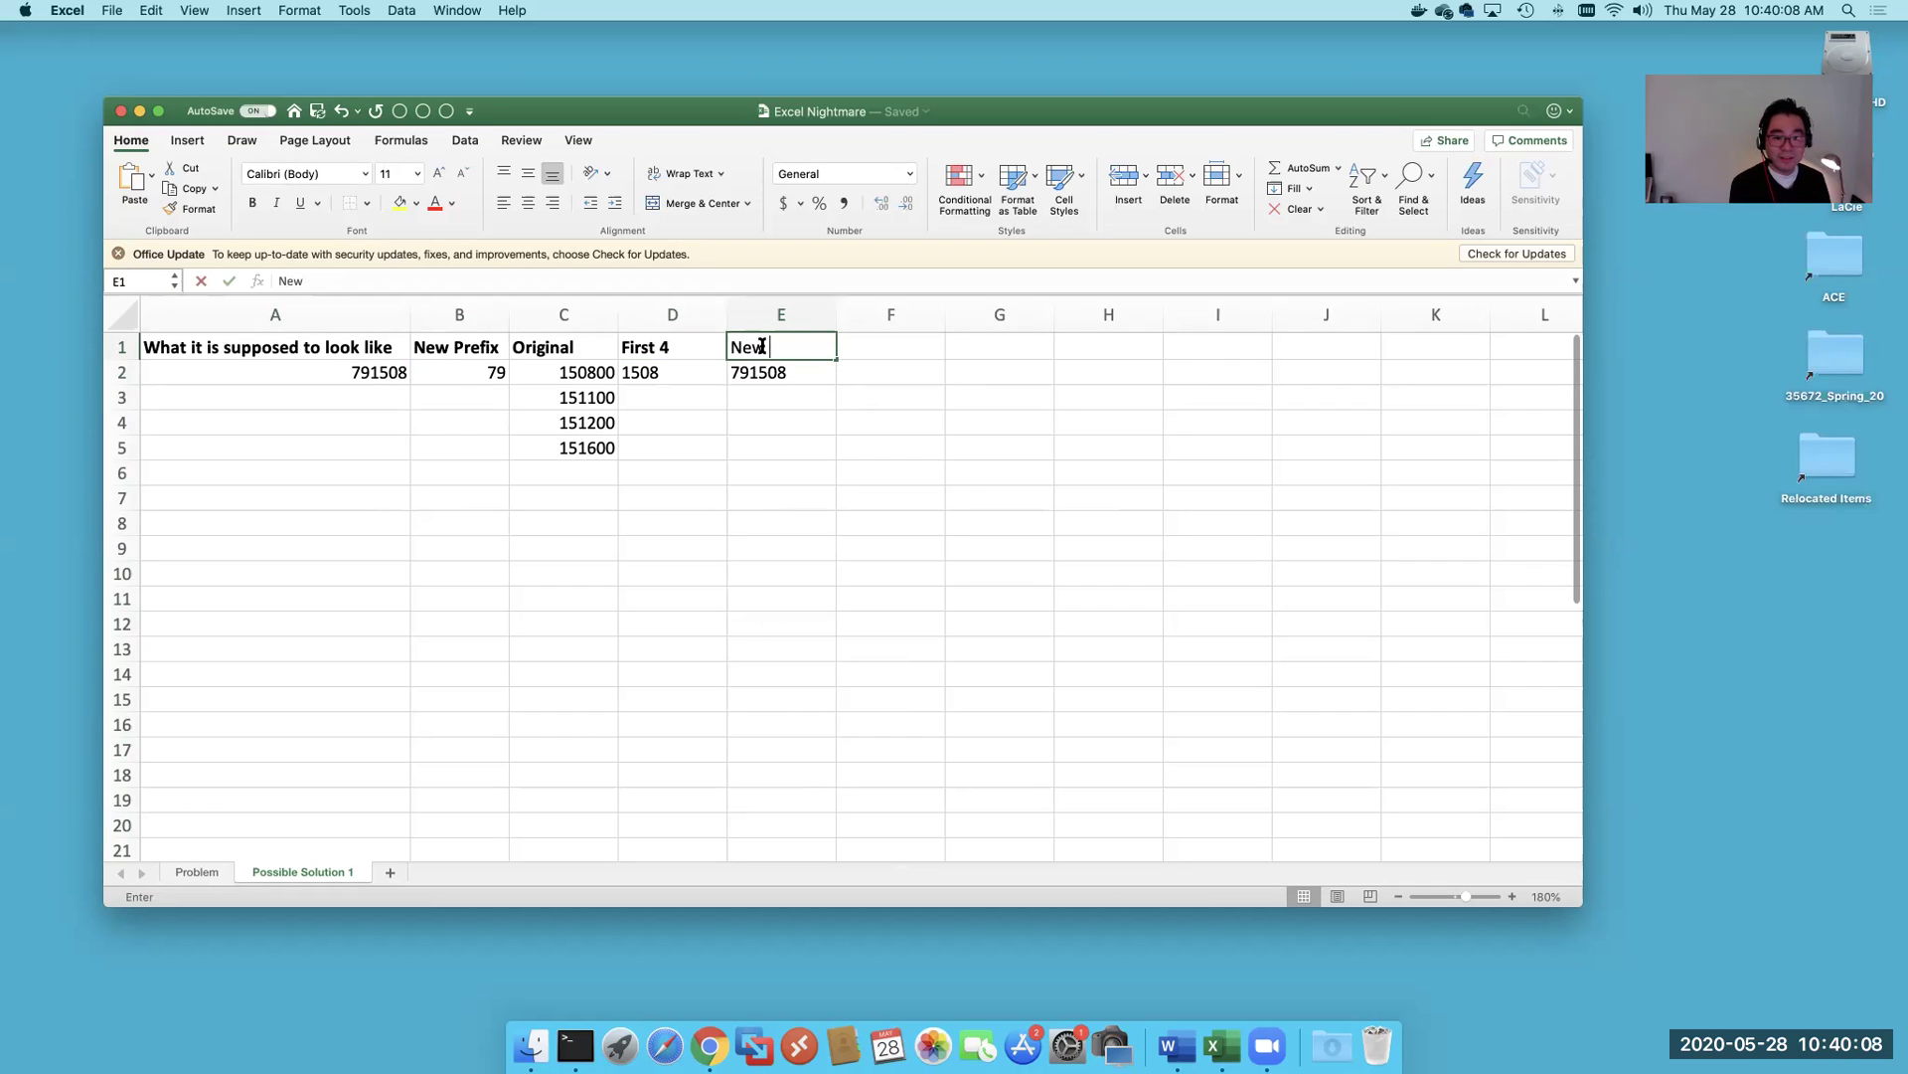
text(Value)
key(Return)
click(761, 346)
key(super+b)
- Fill the First 4 and New Value formulas from D2:E2 down through row 5
key(Down)
key(Down)
key(Up)
key(Left)
key(shift+Right)
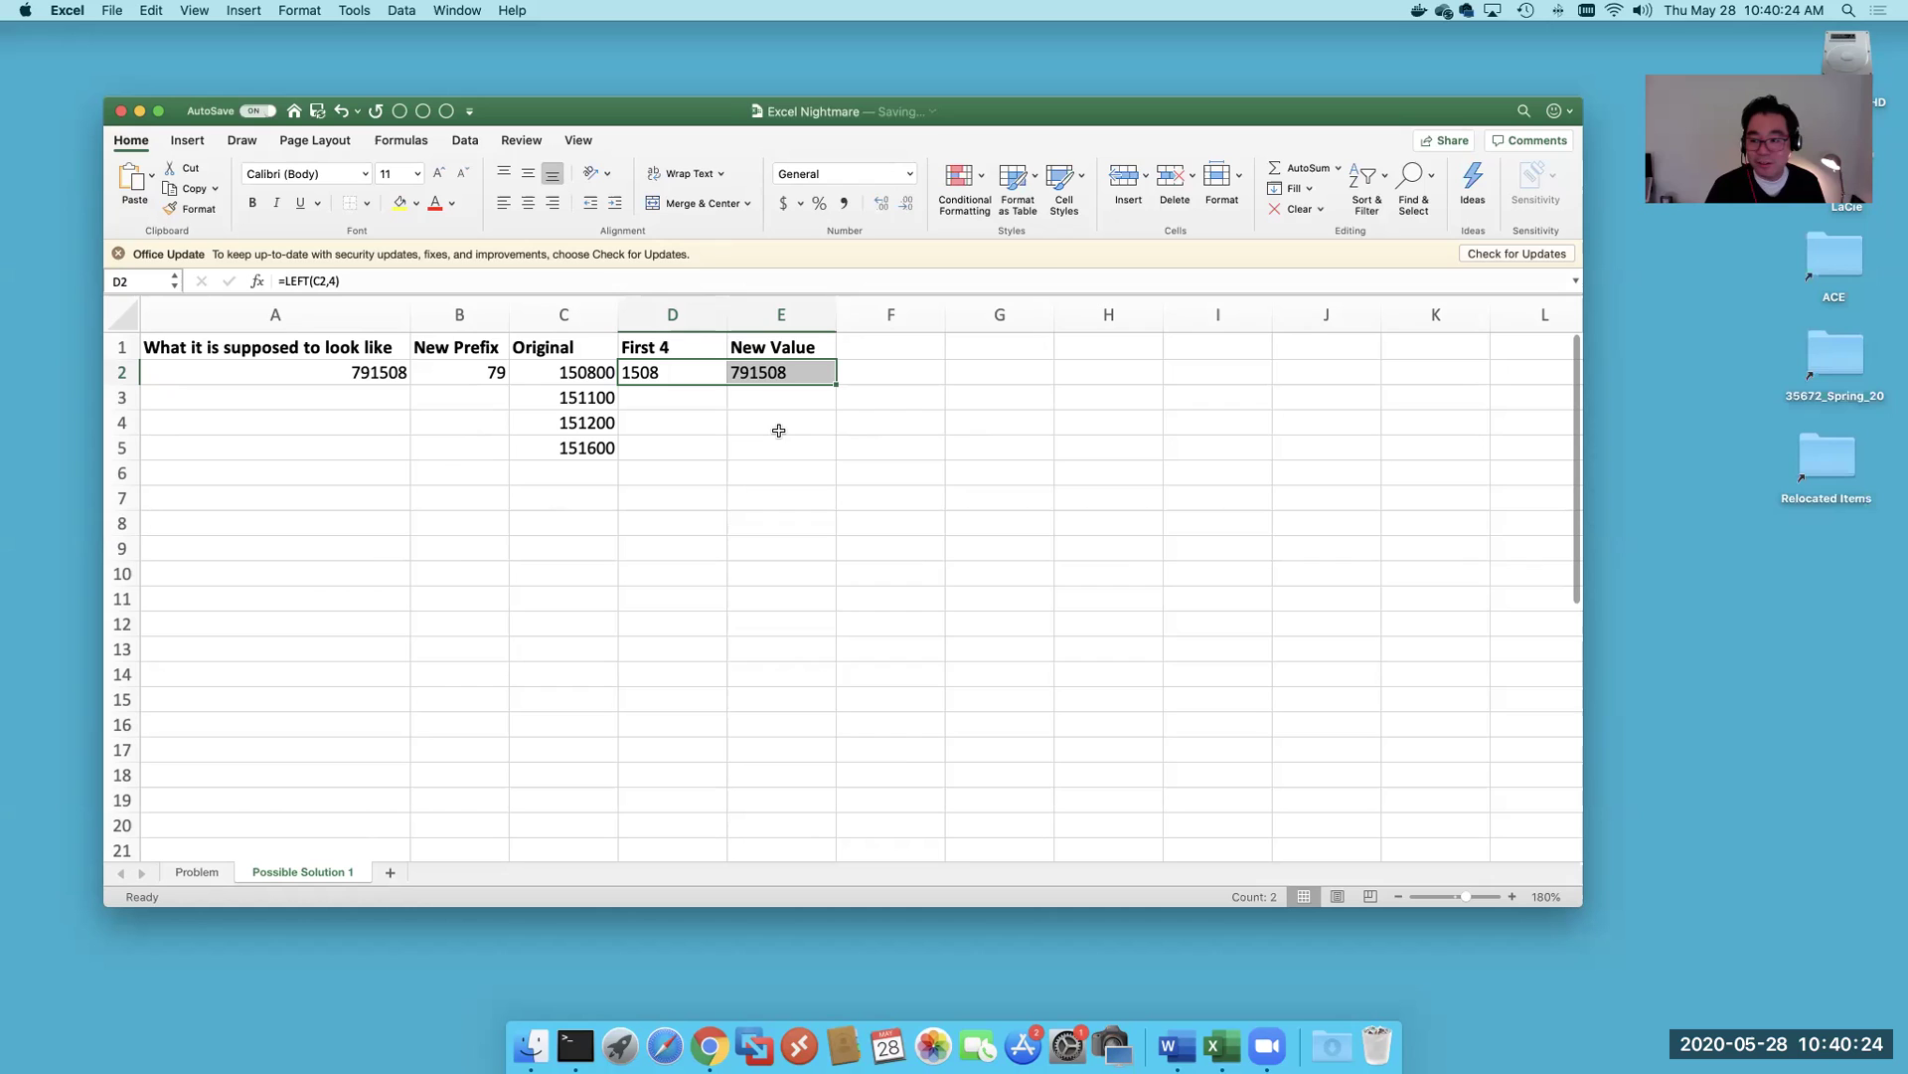
drag(834, 384, 833, 449)
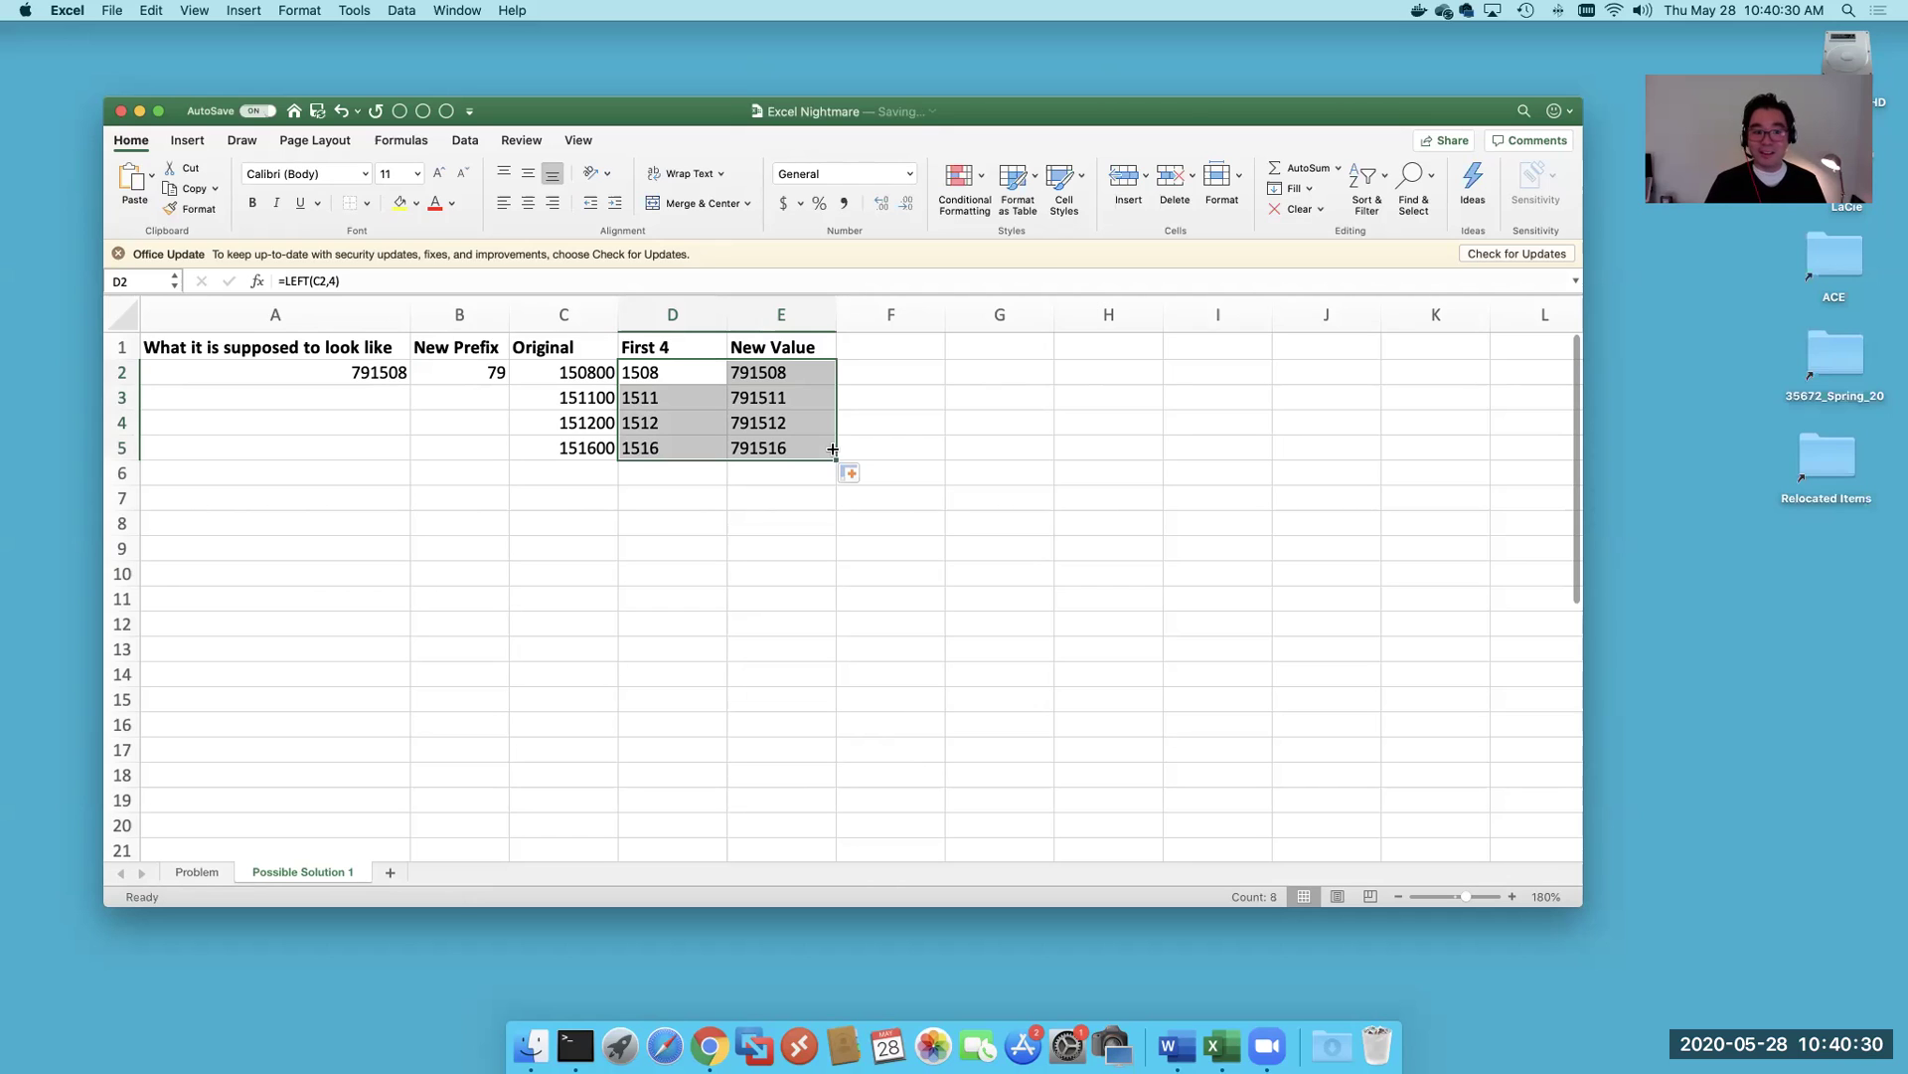